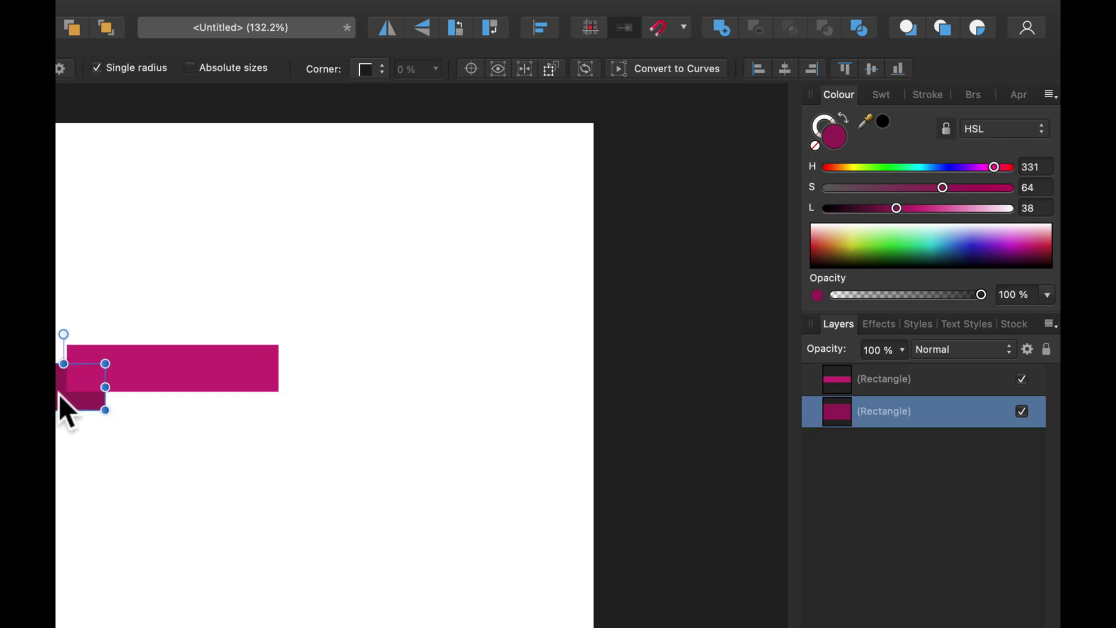
Turn on Snap to object geometry and align the darker rectangle's vertical midpoint with the bottom edge of the wide rectangle
{"action": "left_click", "coordinate": [688, 29]}
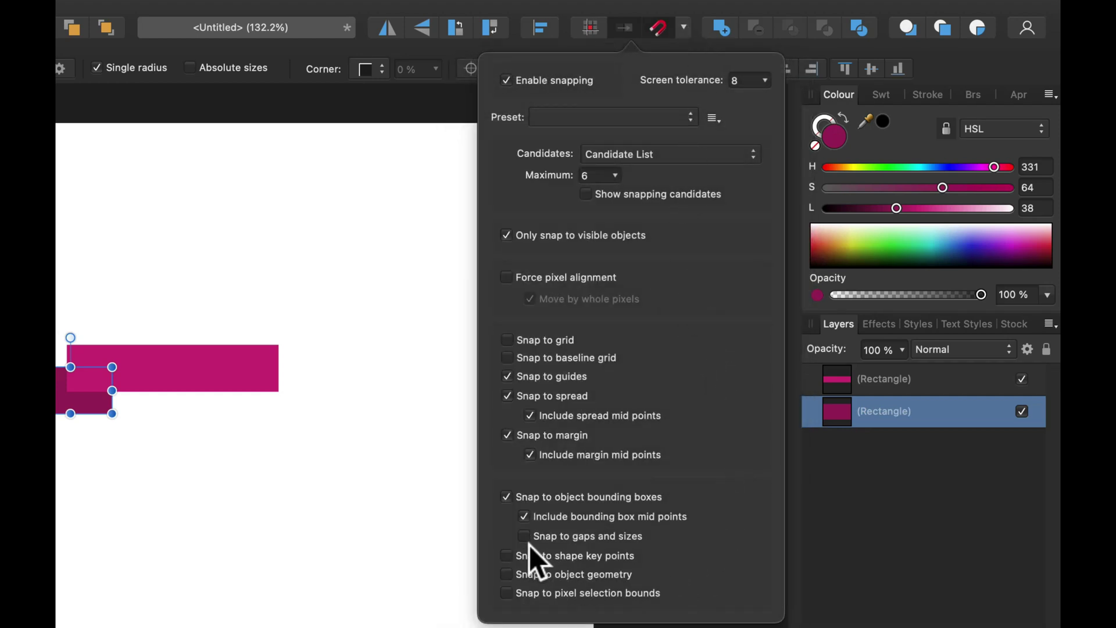
{"action": "left_click", "coordinate": [506, 574]}
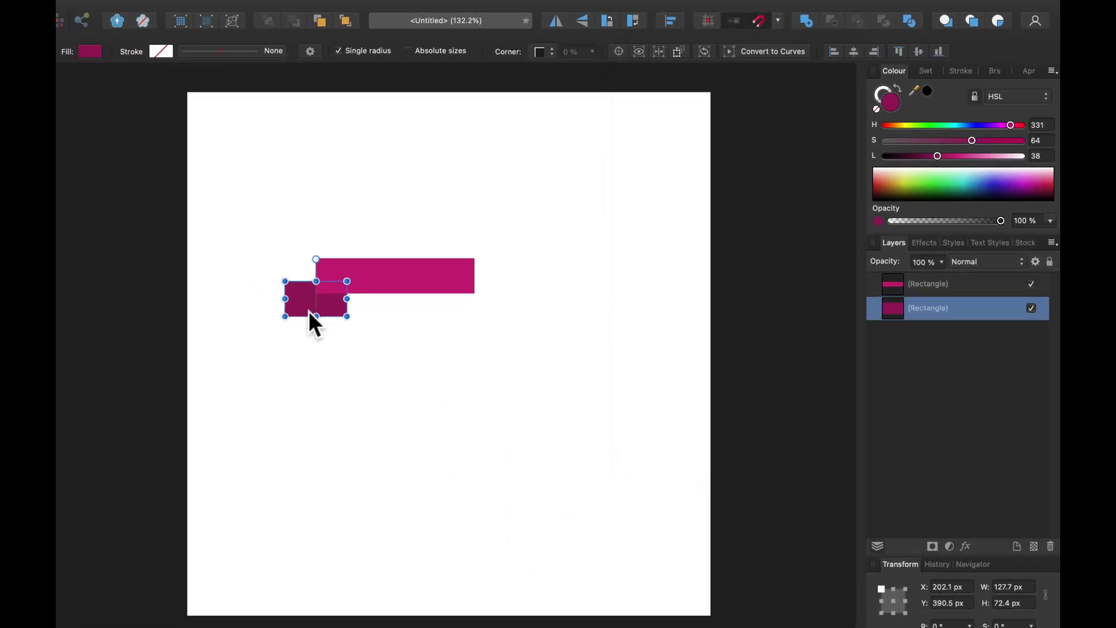
{"action": "left_click", "coordinate": [366, 351]}
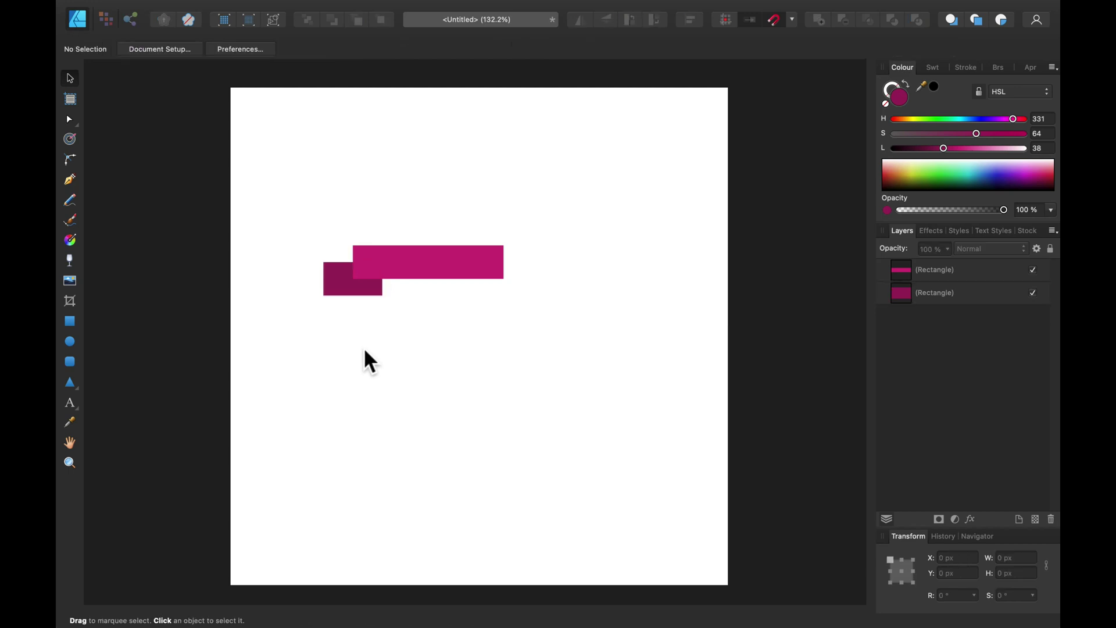
Convert the small dark rectangle to curves and pull a new midpoint node on its outer left edge inward to form a ribbon notch
{"action": "key", "text": "super+2"}
{"action": "key", "text": "super+plus"}
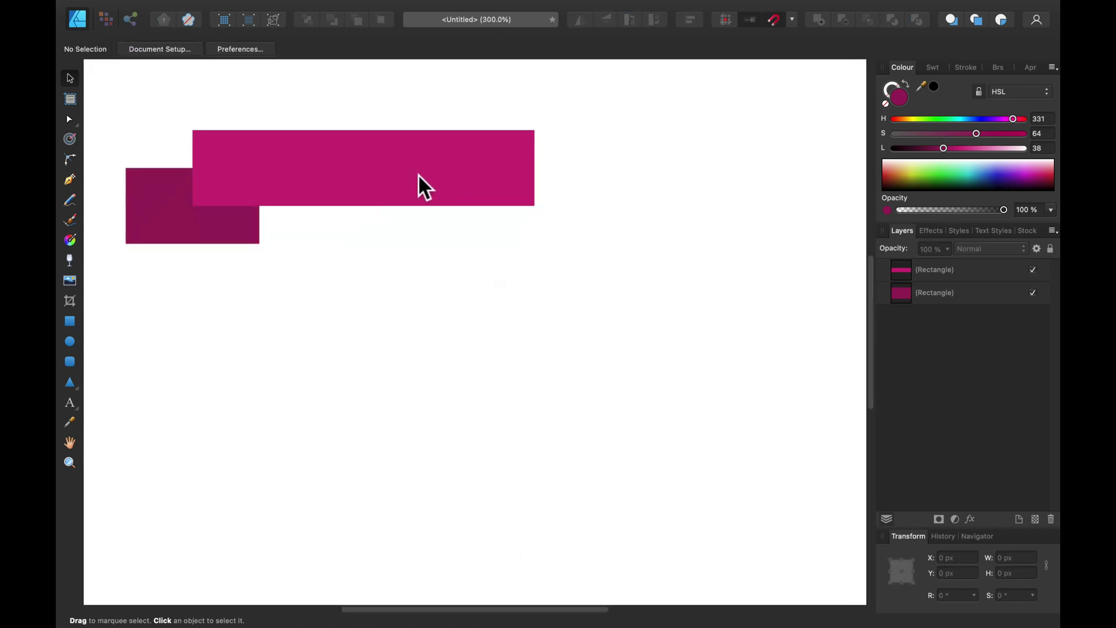
{"action": "left_click_drag", "start_coordinate": [305, 186], "coordinate": [454, 292]}
{"action": "left_click", "coordinate": [279, 314]}
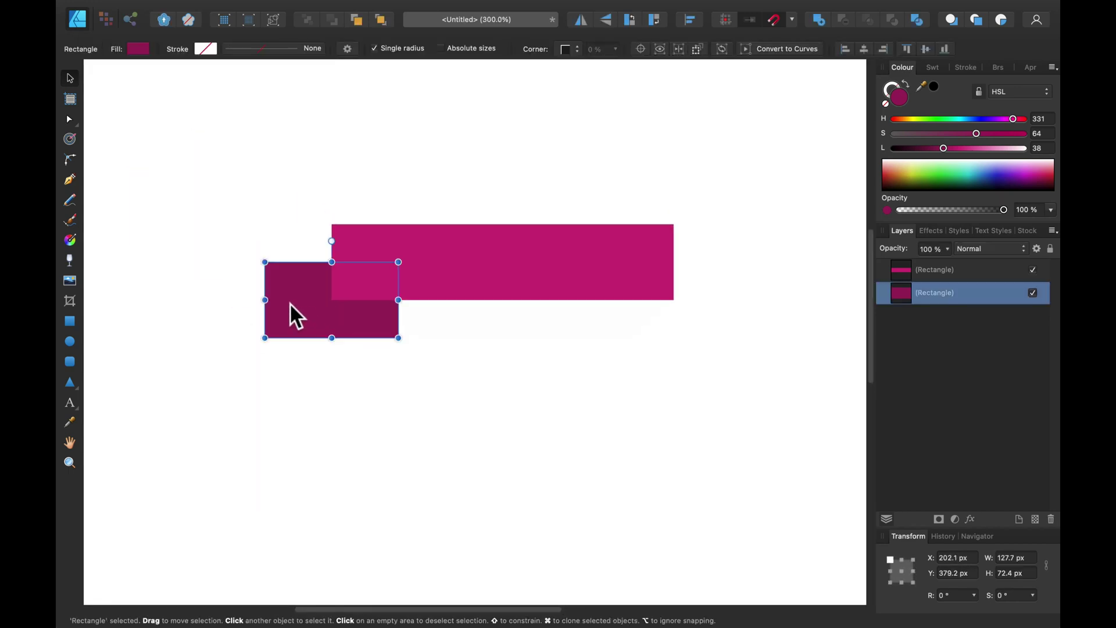
{"action": "left_click", "coordinate": [69, 119]}
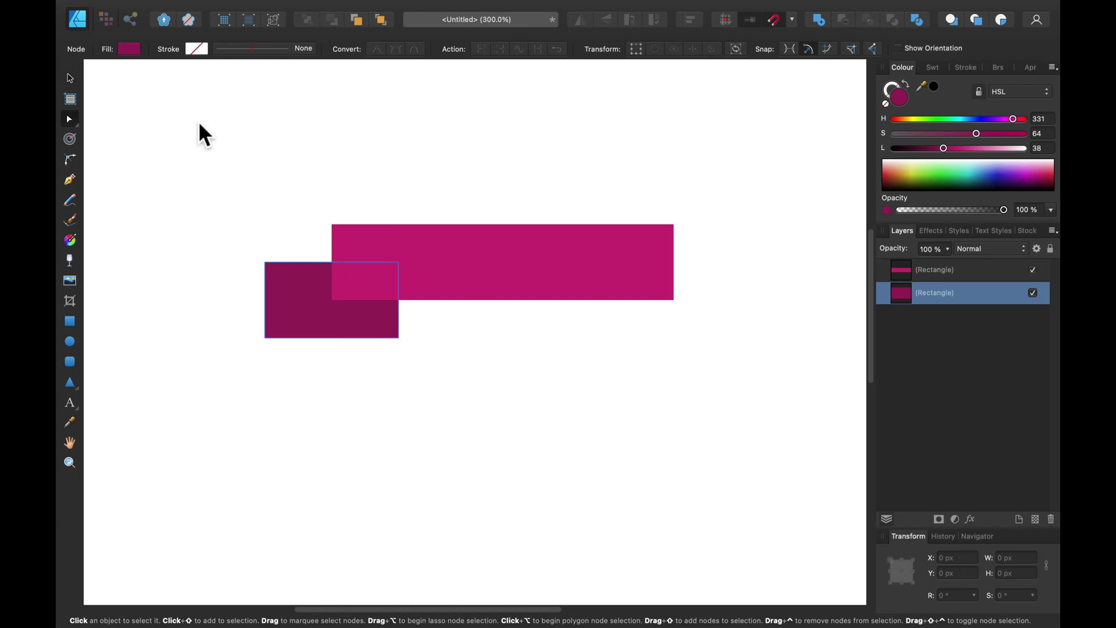
{"action": "left_click", "coordinate": [282, 307]}
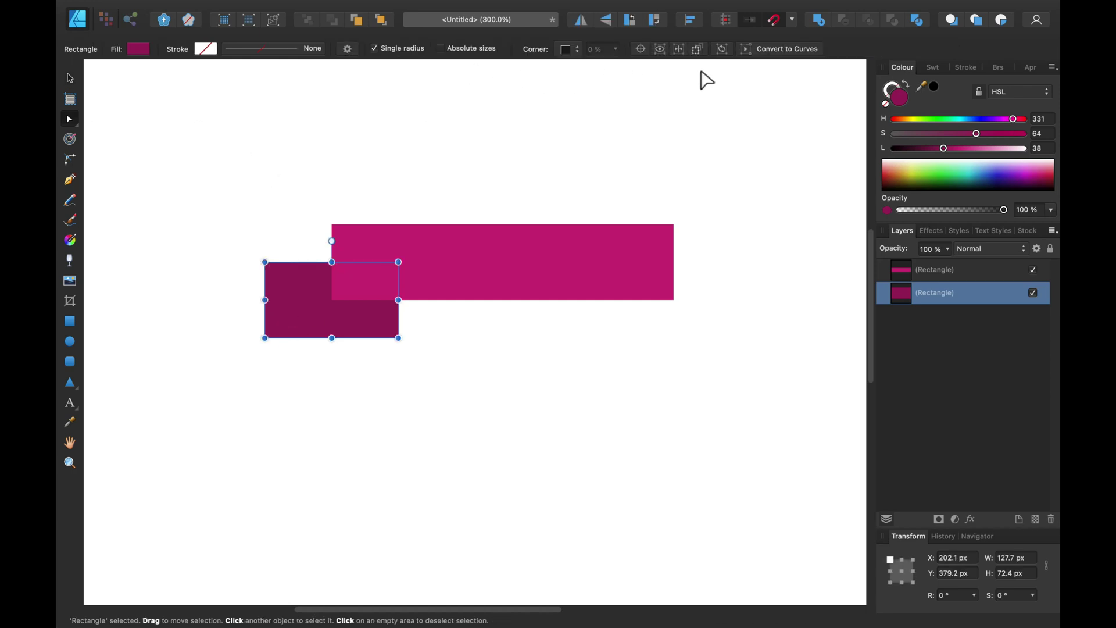
{"action": "left_click", "coordinate": [779, 49]}
{"action": "left_click_drag", "start_coordinate": [265, 299], "coordinate": [319, 323]}
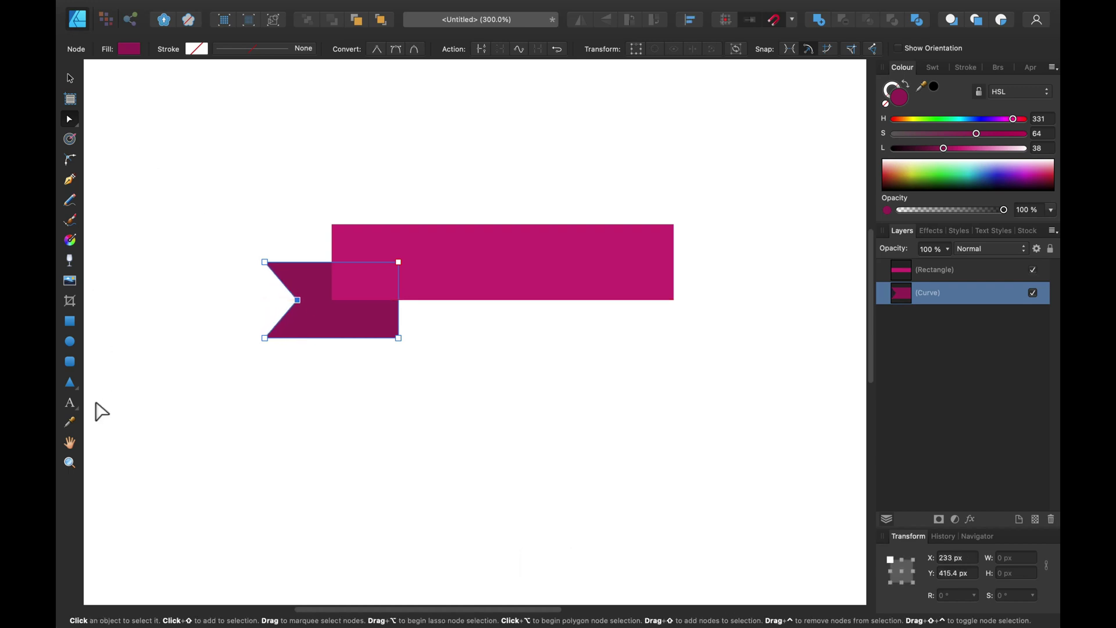
Draw a rectangle about 64 × 36 px under the banner's lower left corner and set its fill lightness to 16
{"action": "left_click", "coordinate": [69, 321]}
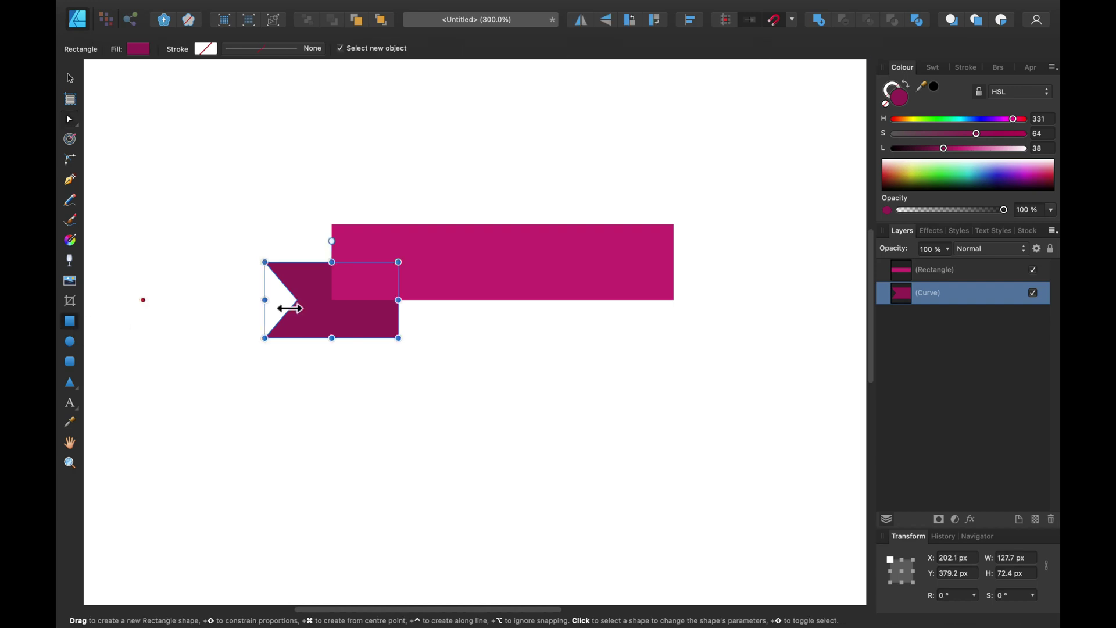
{"action": "left_click_drag", "start_coordinate": [341, 308], "coordinate": [405, 343]}
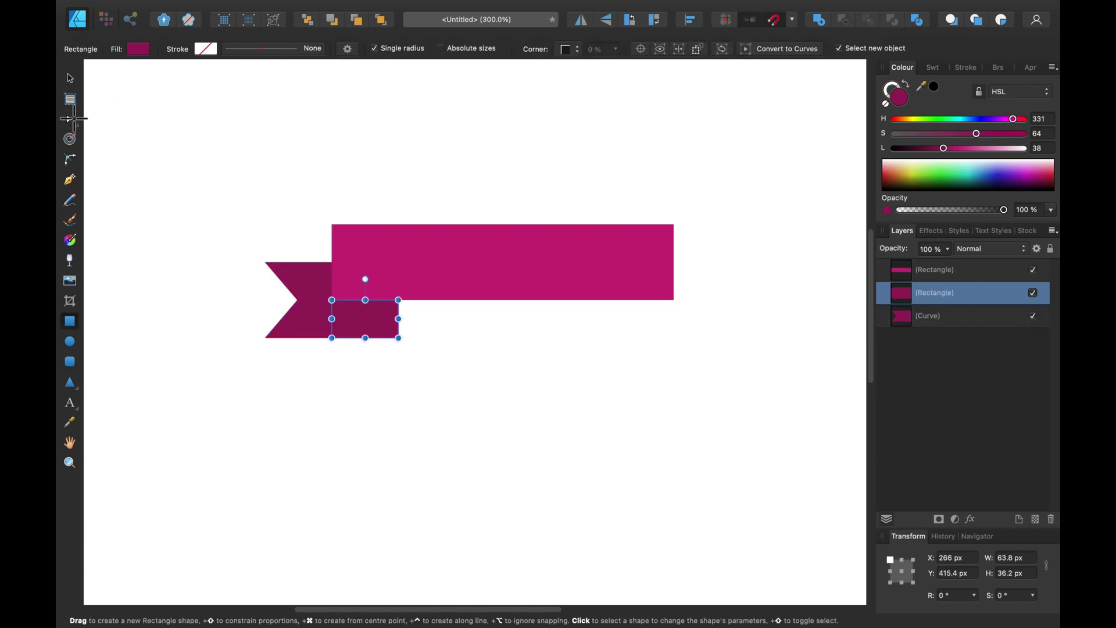
{"action": "left_click", "coordinate": [76, 121]}
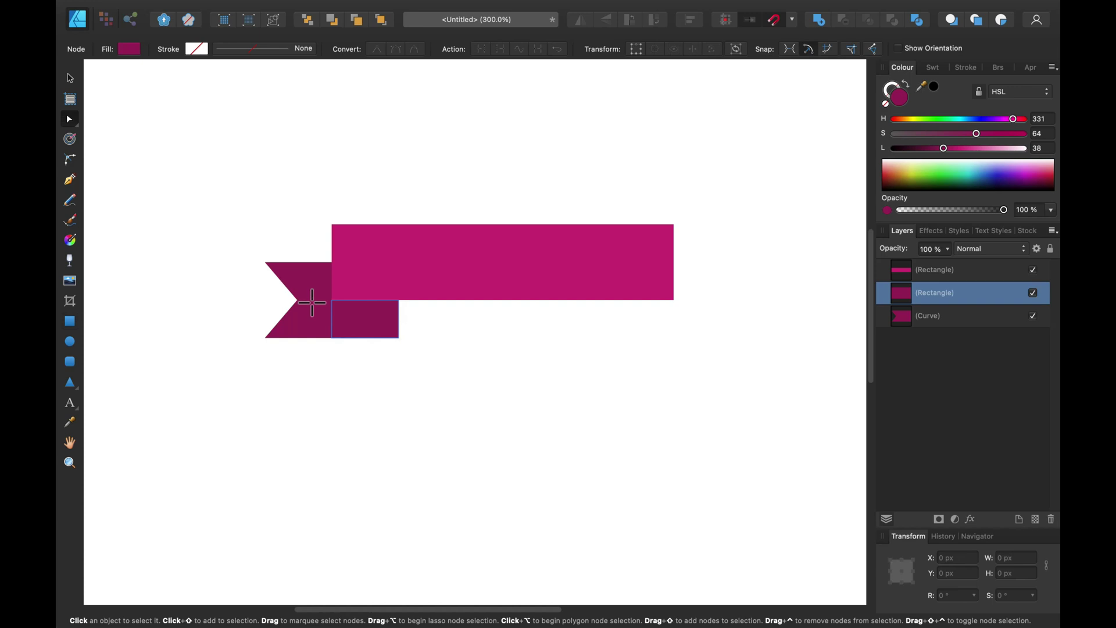
{"action": "left_click", "coordinate": [915, 148]}
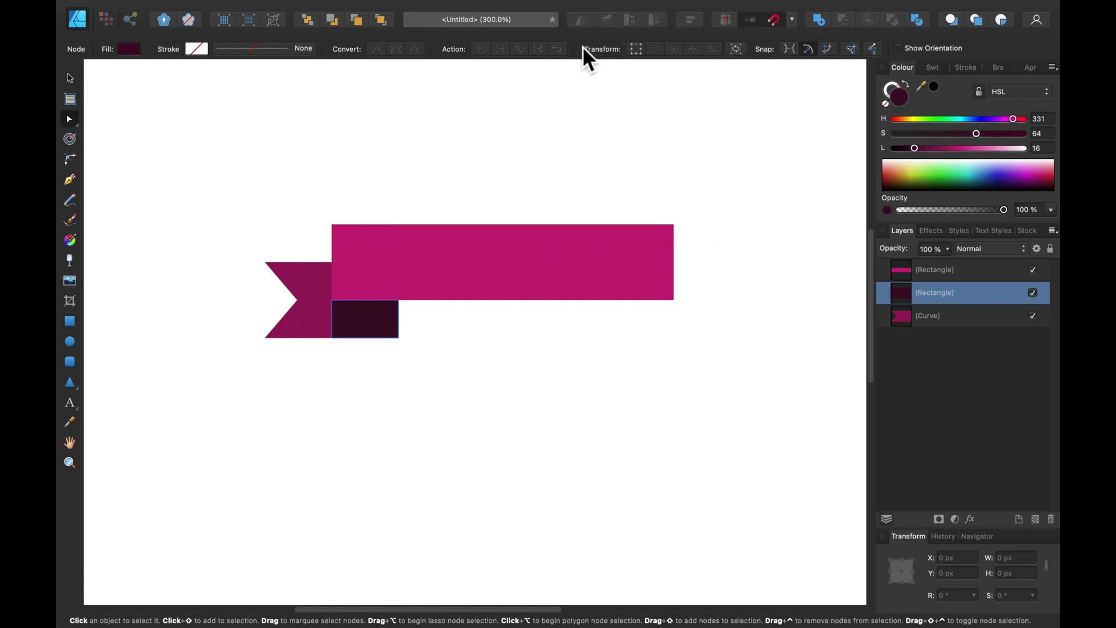
Convert the very dark rectangle to curves and delete its bottom-left node to make a triangular fold
{"action": "key", "text": "v"}
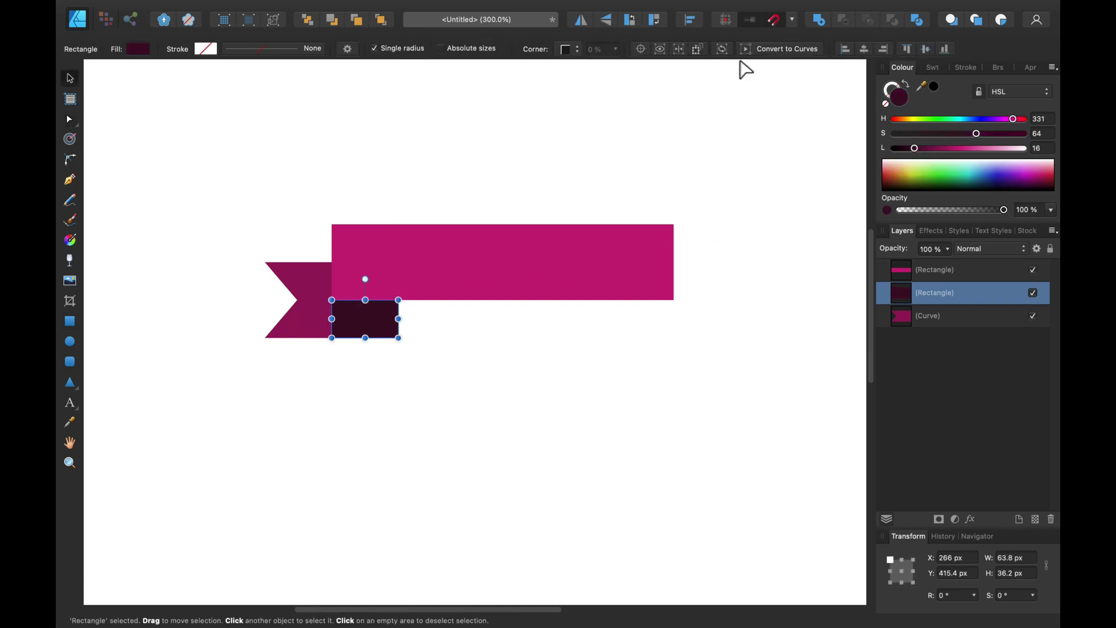
{"action": "left_click", "coordinate": [779, 49]}
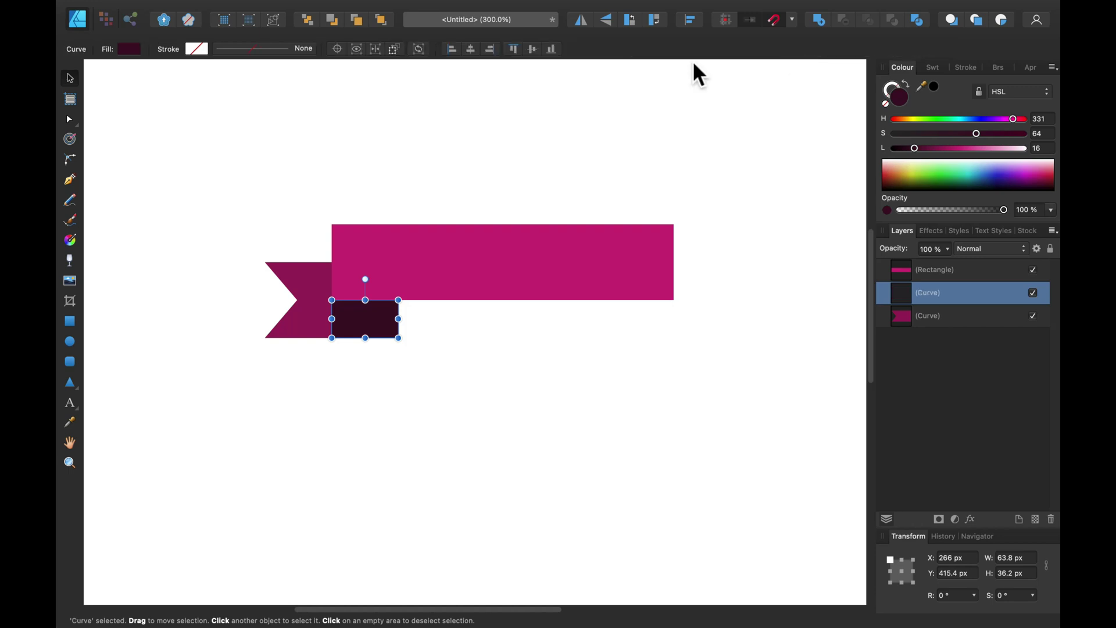
{"action": "left_click", "coordinate": [70, 120]}
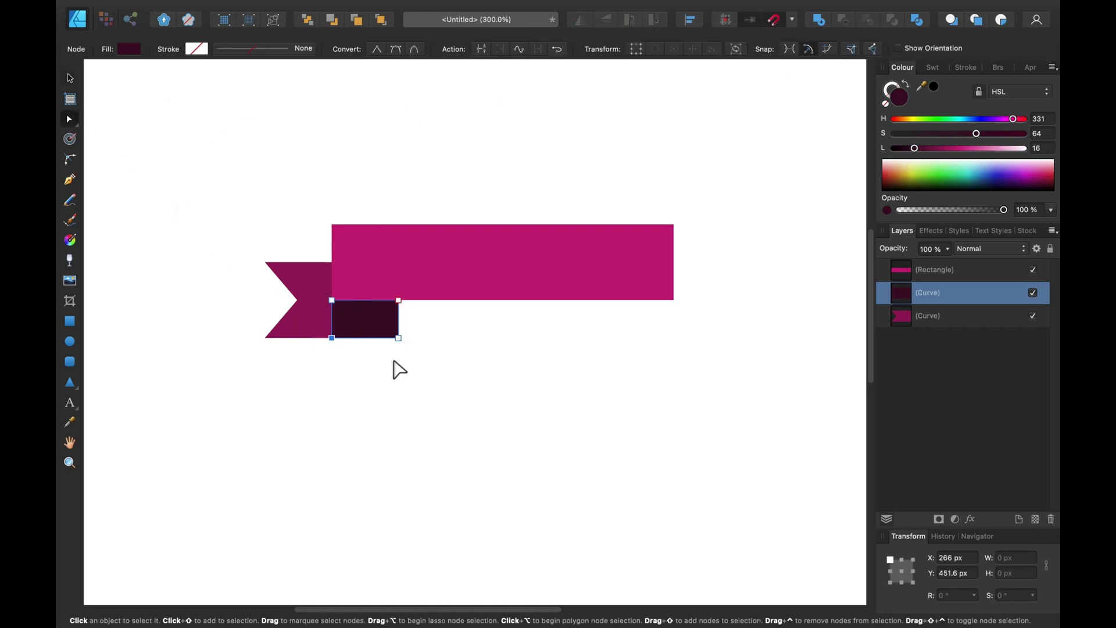
{"action": "key", "text": "Delete"}
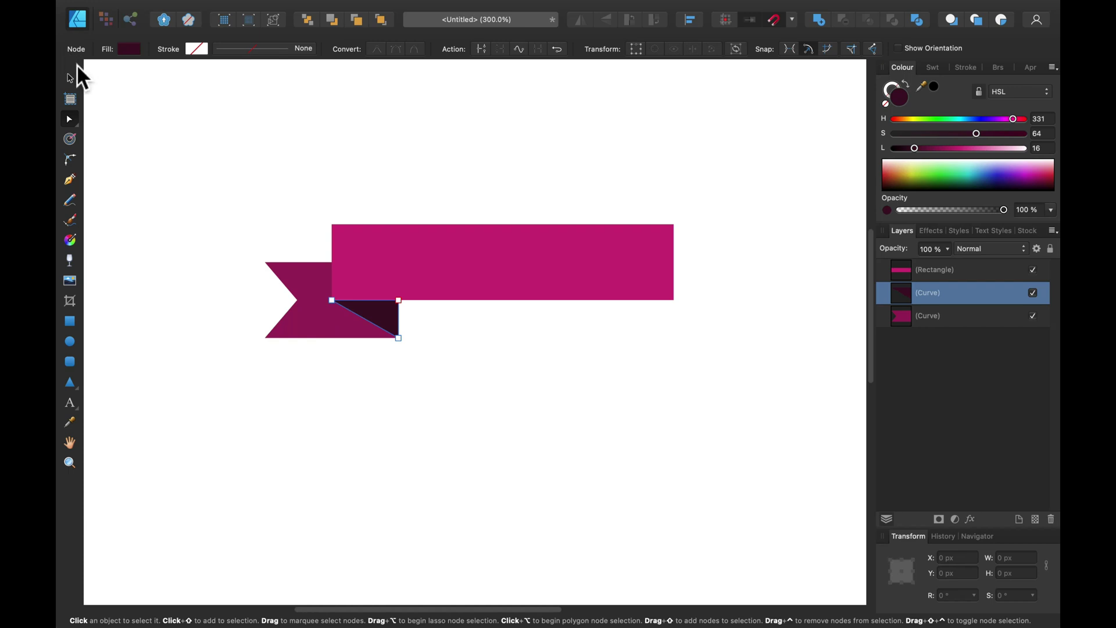
Give the triangular fold a linear gradient from its top-left to its bottom-right corner, ending in magenta with lightness 42
{"action": "left_click", "coordinate": [71, 79]}
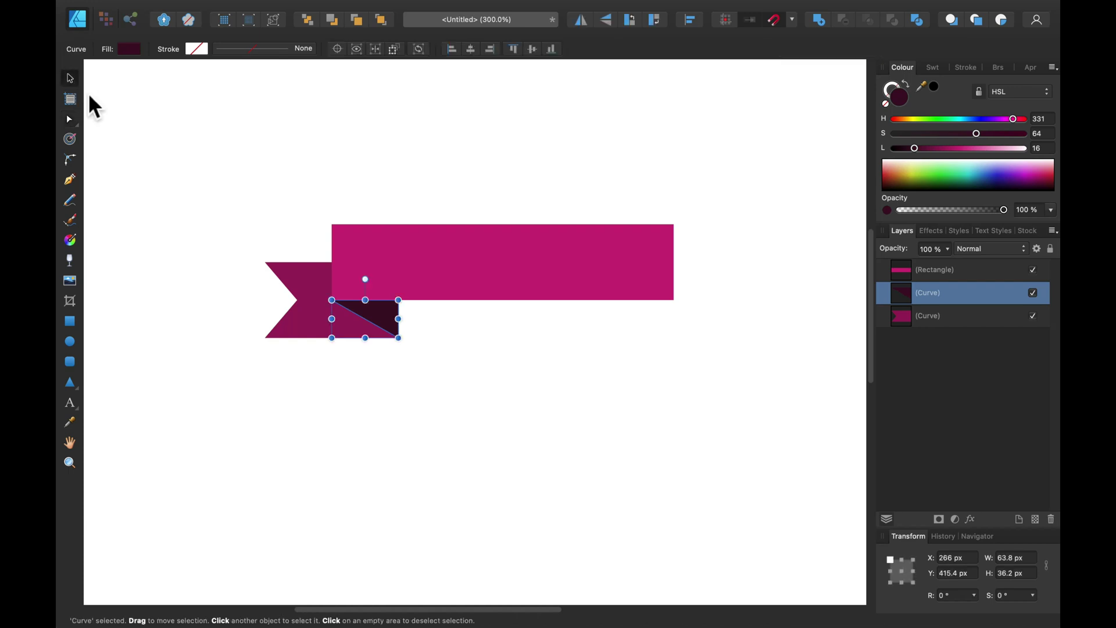
{"action": "left_click", "coordinate": [72, 241]}
{"action": "left_click", "coordinate": [246, 48]}
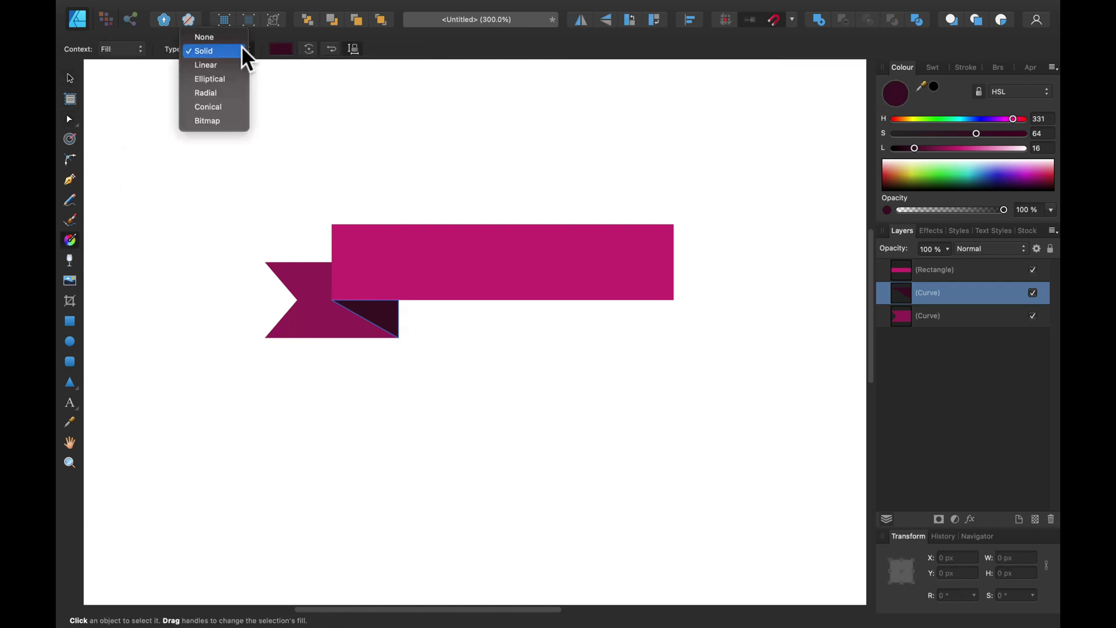
{"action": "left_click", "coordinate": [237, 65]}
{"action": "left_click_drag", "start_coordinate": [331, 300], "coordinate": [399, 337]}
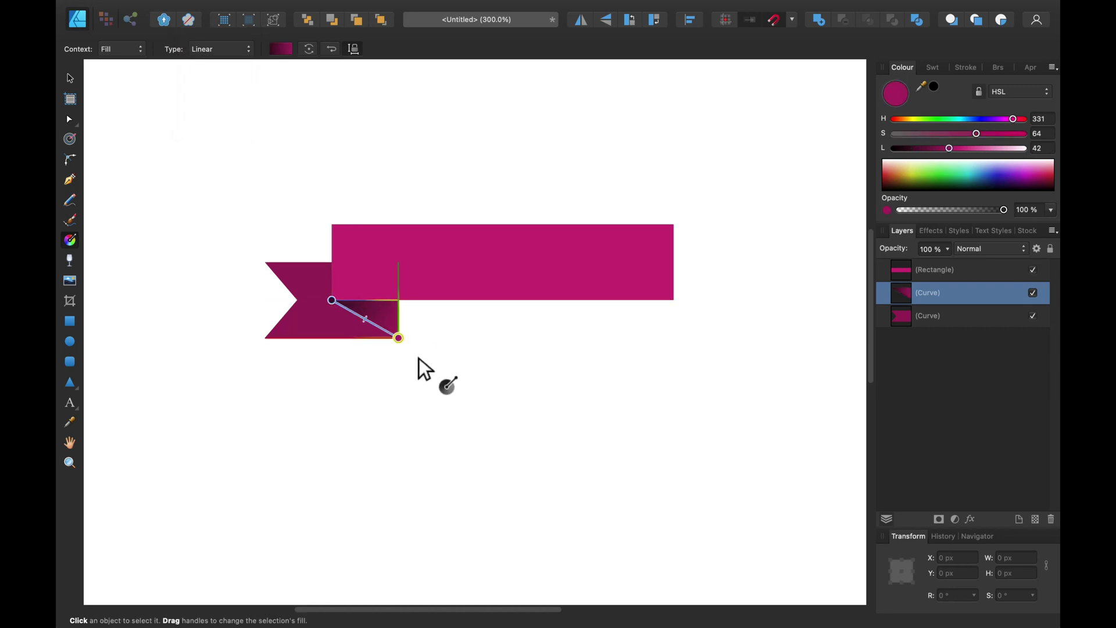
{"action": "left_click", "coordinate": [75, 78]}
{"action": "left_click", "coordinate": [283, 226]}
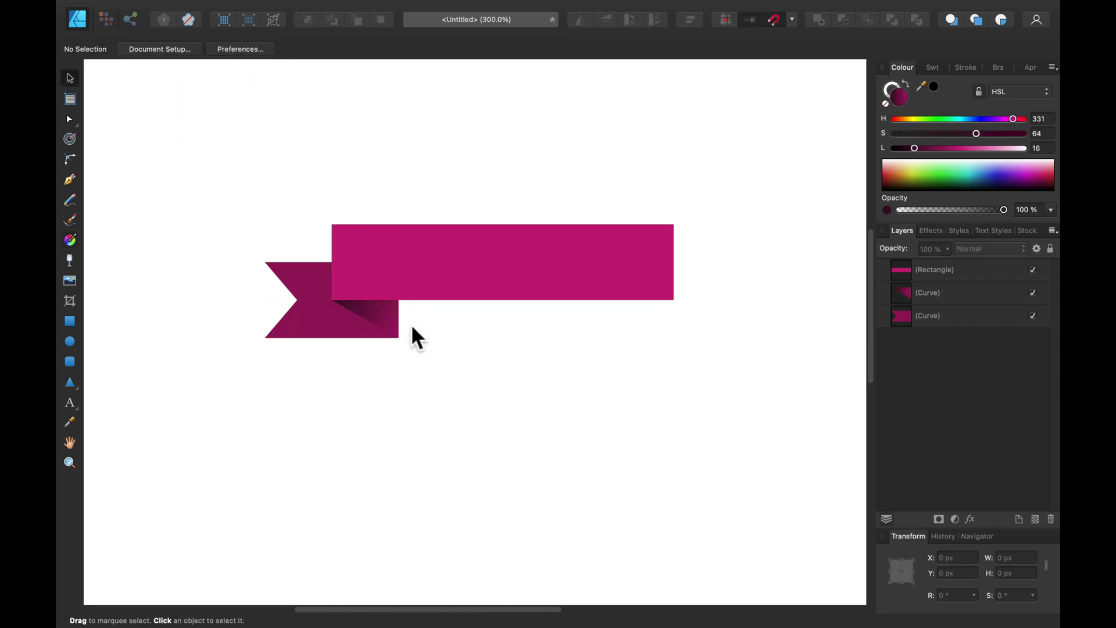
Duplicate the notched tail with its fold, flip the copy horizontally and place it at the banner's right end
{"action": "left_click", "coordinate": [385, 323]}
{"action": "left_click", "coordinate": [315, 320], "text": "shift"}
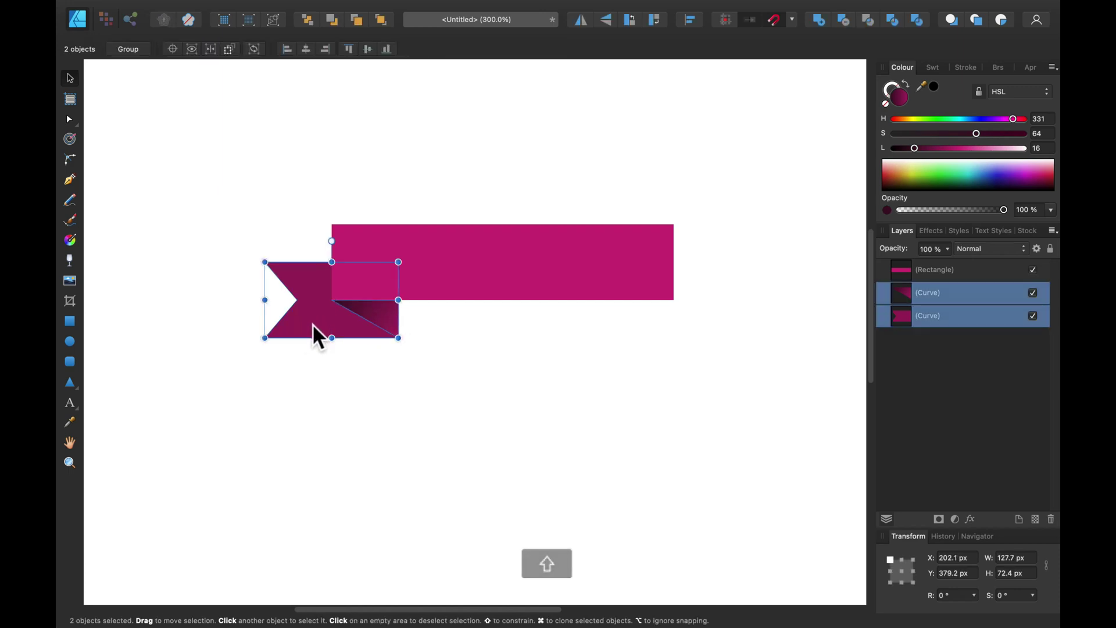
{"action": "left_click_drag", "start_coordinate": [315, 322], "coordinate": [516, 427]}
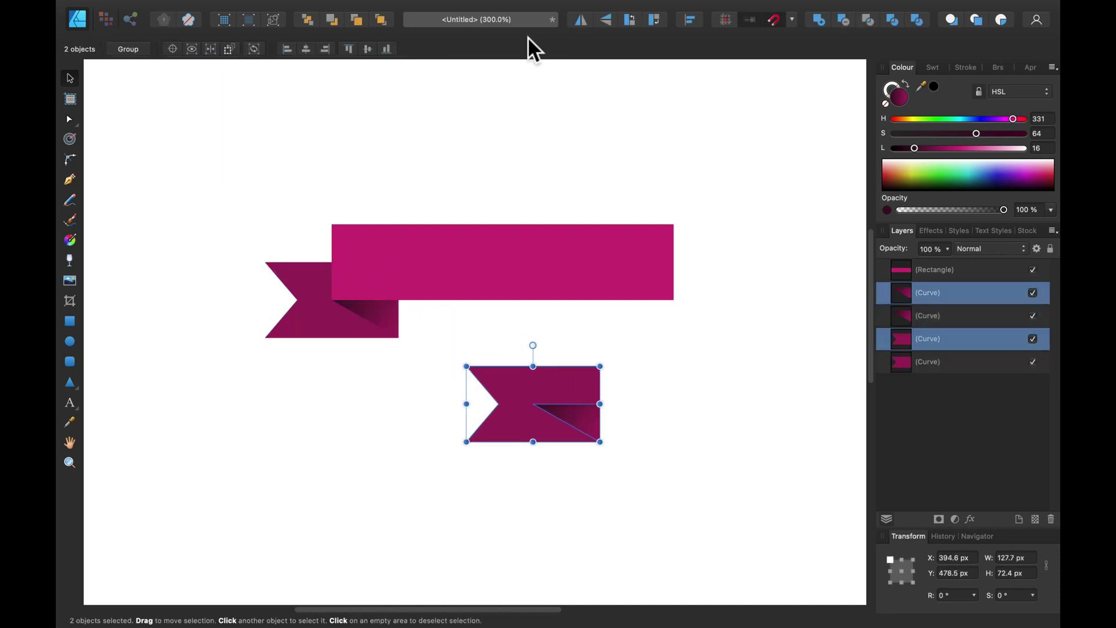
{"action": "left_click", "coordinate": [587, 21]}
{"action": "left_click_drag", "start_coordinate": [586, 409], "coordinate": [685, 326]}
{"action": "left_click", "coordinate": [558, 385]}
Move the complete ribbon to the upper left of the page and place a duplicate of it below
{"action": "left_click_drag", "start_coordinate": [226, 180], "coordinate": [807, 431]}
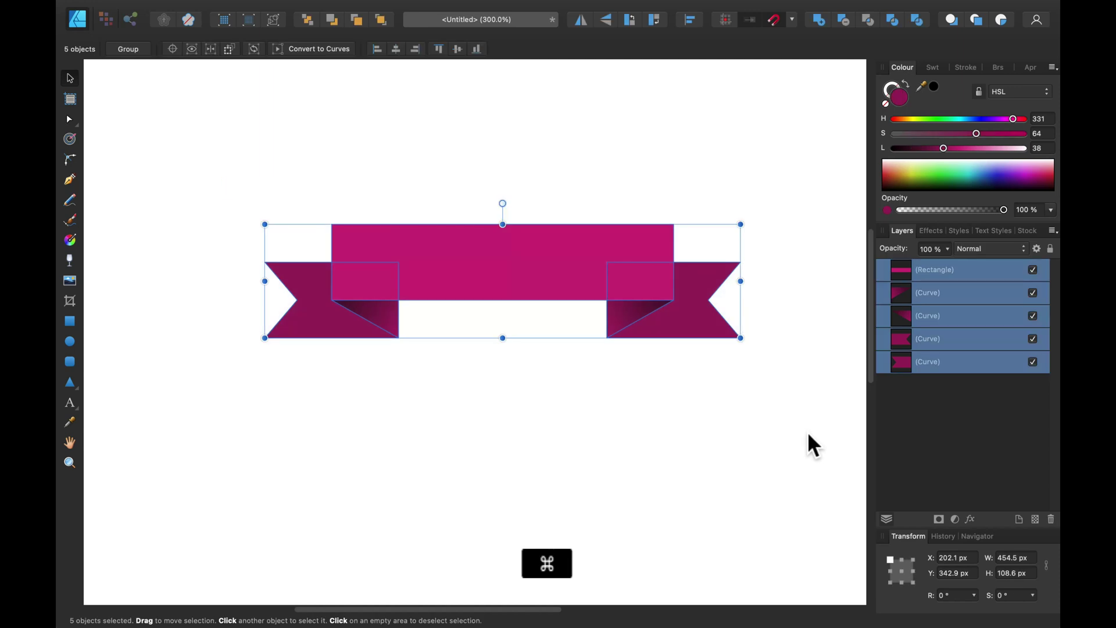
{"action": "scroll", "coordinate": [807, 431], "scroll_direction": "down", "scroll_amount": 3}
{"action": "mouse_move", "coordinate": [518, 329]}
{"action": "left_mouse_down"}
{"action": "mouse_move", "coordinate": [503, 260]}
{"action": "mouse_move", "coordinate": [456, 158]}
{"action": "mouse_move", "coordinate": [546, 316]}
{"action": "mouse_move", "coordinate": [527, 343]}
{"action": "left_mouse_up"}
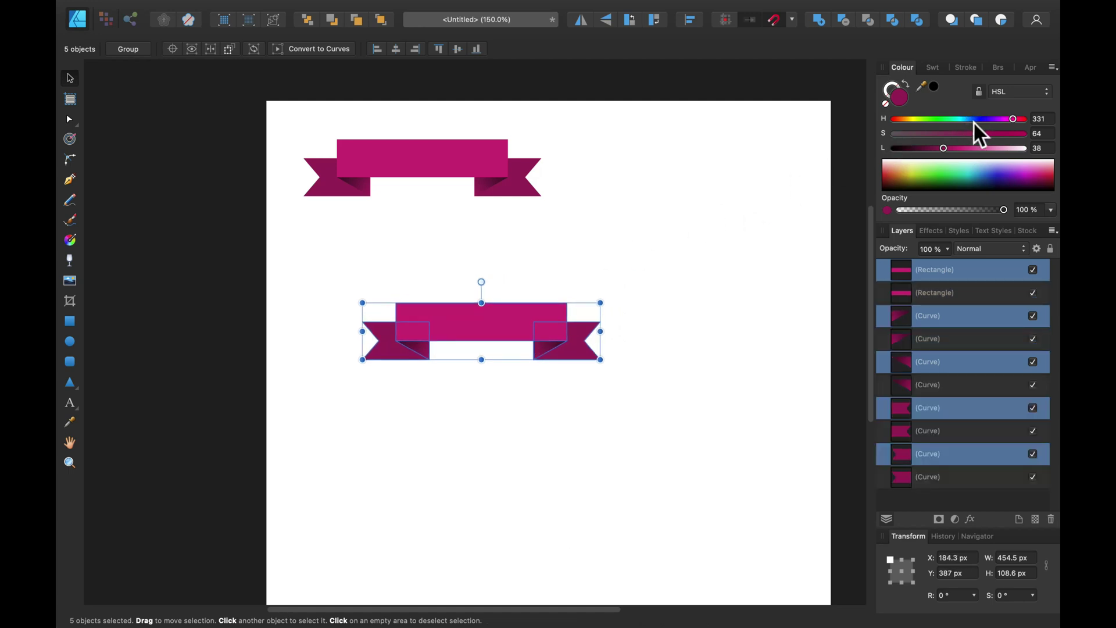
Recolour the duplicate ribbon light cyan with hue 188, saturation 78 and lightness 72
{"action": "mouse_move", "coordinate": [971, 121]}
{"action": "left_mouse_down"}
{"action": "mouse_move", "coordinate": [946, 122]}
{"action": "mouse_move", "coordinate": [967, 125]}
{"action": "left_mouse_up"}
{"action": "mouse_move", "coordinate": [977, 133]}
{"action": "left_mouse_down"}
{"action": "mouse_move", "coordinate": [996, 137]}
{"action": "mouse_move", "coordinate": [978, 150]}
{"action": "mouse_move", "coordinate": [988, 148]}
{"action": "left_mouse_up"}
{"action": "left_click", "coordinate": [643, 169]}
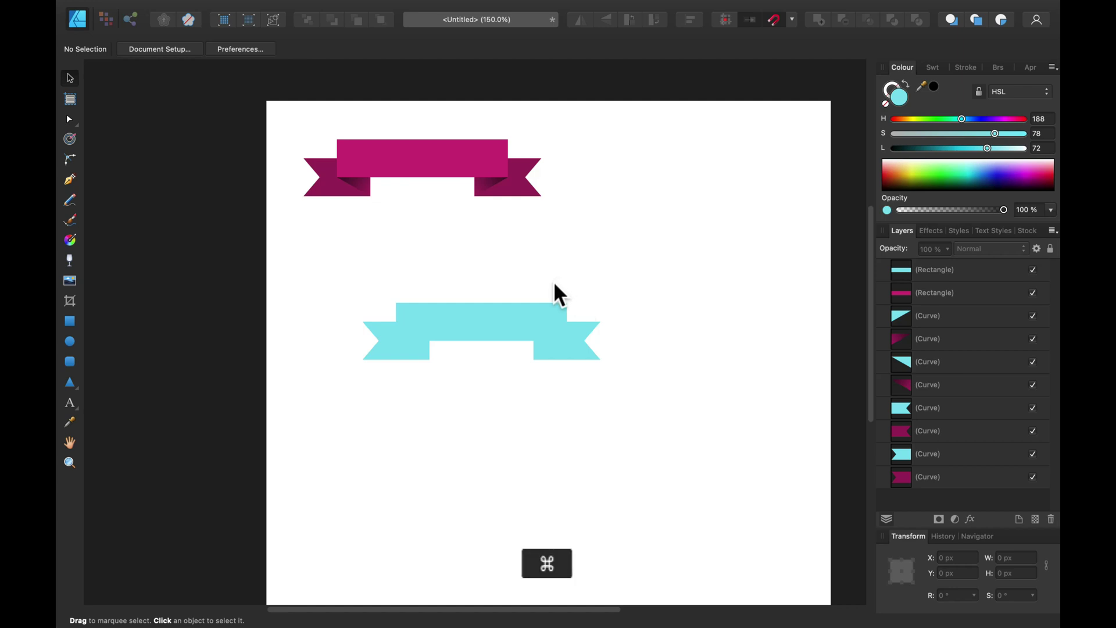
Flip the cyan ribbon's right tail and fold vertically and move them up so the fold sits on the banner's top edge
{"action": "key", "text": "super+equal"}
{"action": "key", "text": "super+equal"}
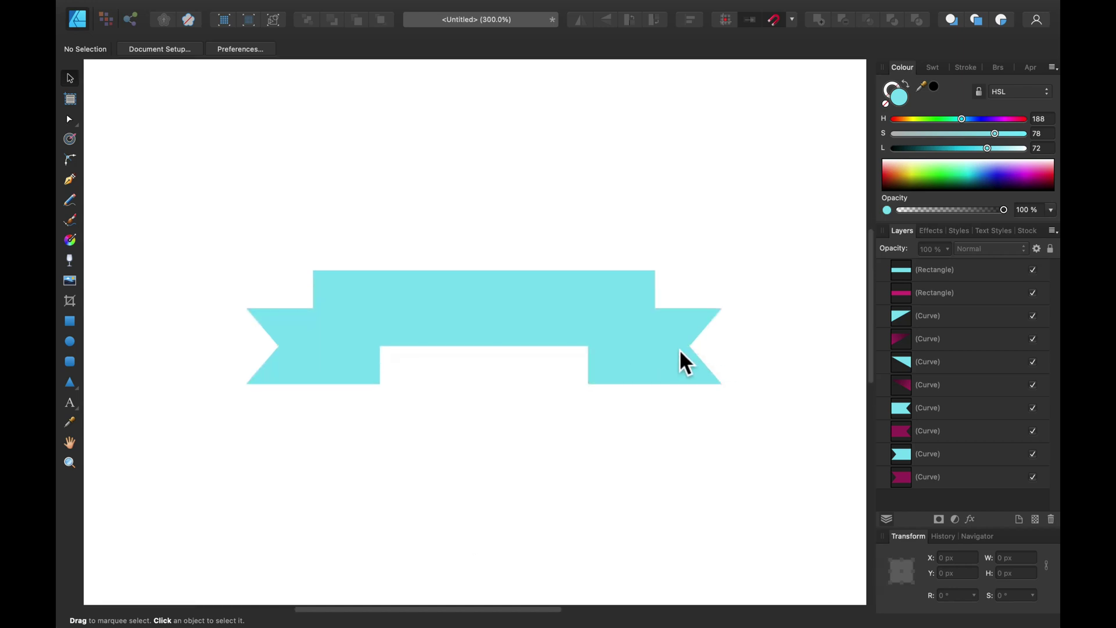
{"action": "left_click", "coordinate": [680, 351]}
{"action": "left_click", "coordinate": [608, 378], "text": "shift"}
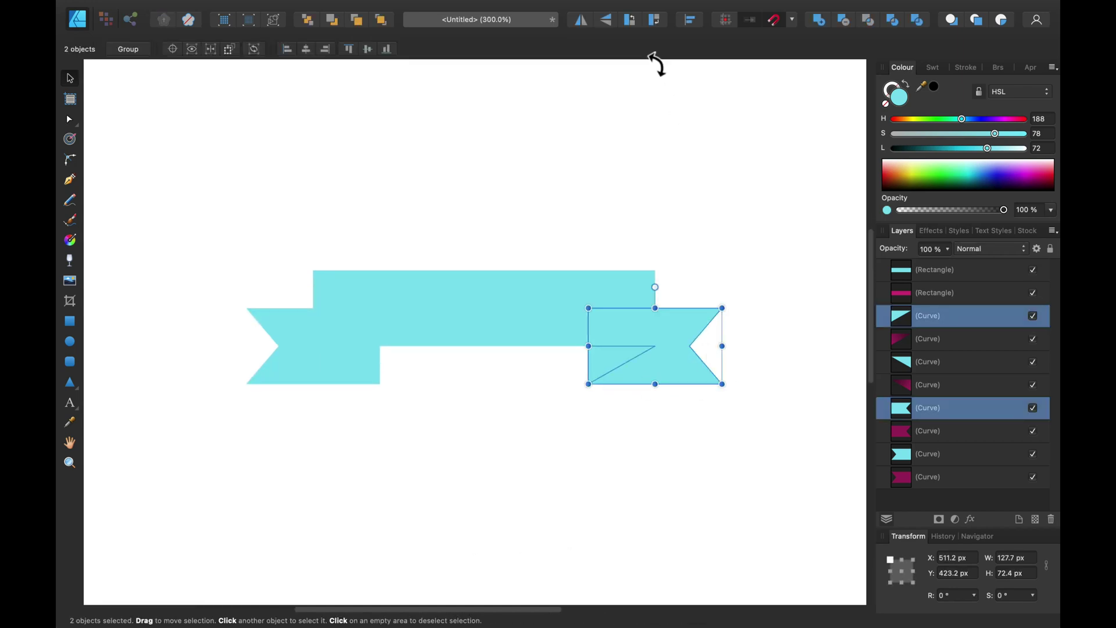
{"action": "left_click", "coordinate": [606, 21]}
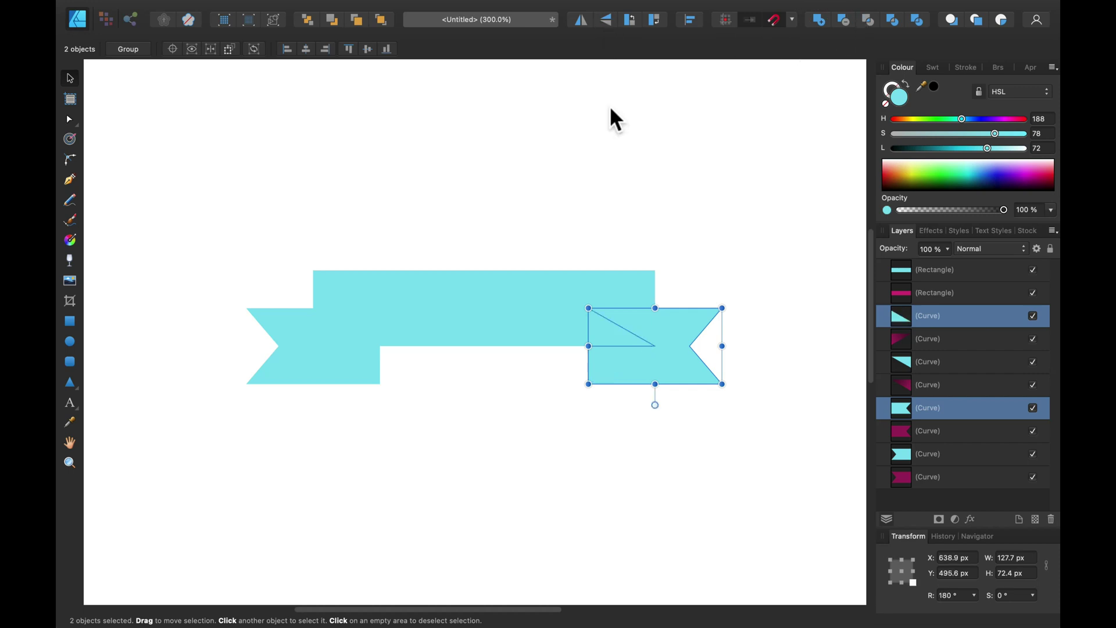
{"action": "left_click_drag", "start_coordinate": [671, 387], "coordinate": [667, 299]}
{"action": "left_click", "coordinate": [683, 372]}
Darken the fill of both cyan ribbon tails slightly
{"action": "left_click", "coordinate": [687, 255]}
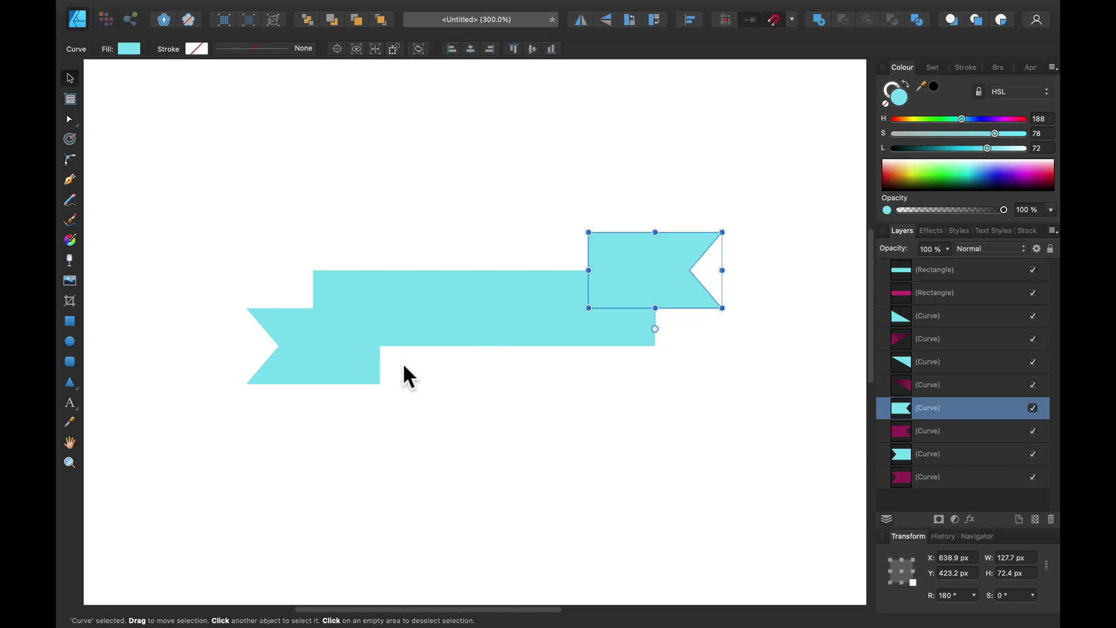
{"action": "left_click", "coordinate": [281, 379], "text": "shift"}
{"action": "left_click_drag", "start_coordinate": [983, 151], "coordinate": [982, 150]}
Set the fill lightness of both triangular folds on the cyan ribbon to 51
{"action": "left_click", "coordinate": [616, 258]}
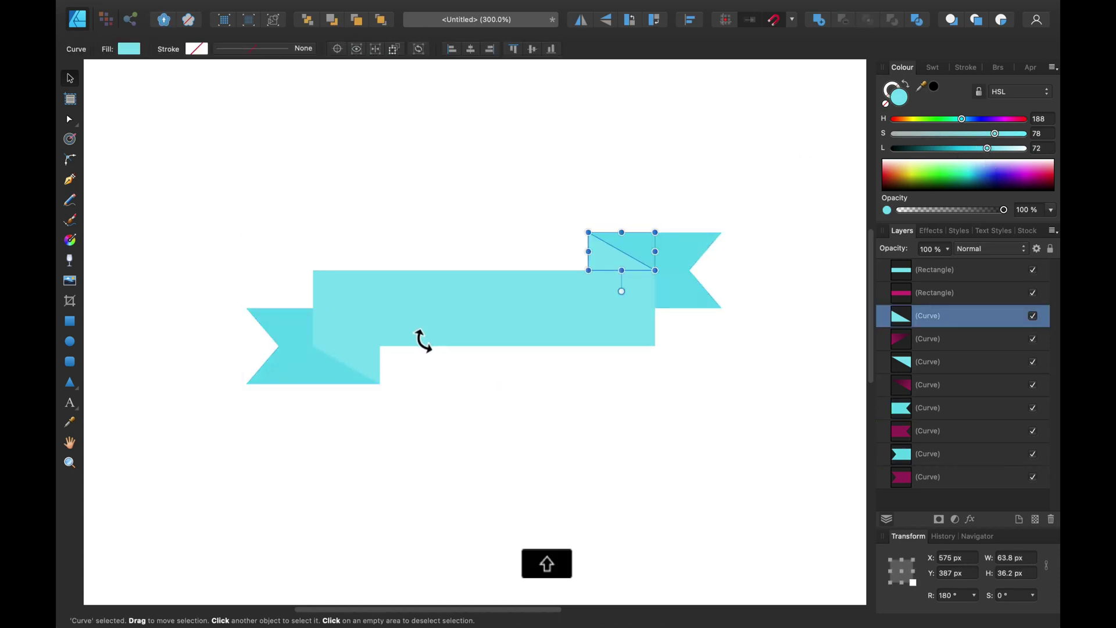
{"action": "left_click", "coordinate": [375, 369], "text": "shift"}
{"action": "left_click_drag", "start_coordinate": [986, 168], "coordinate": [960, 150]}
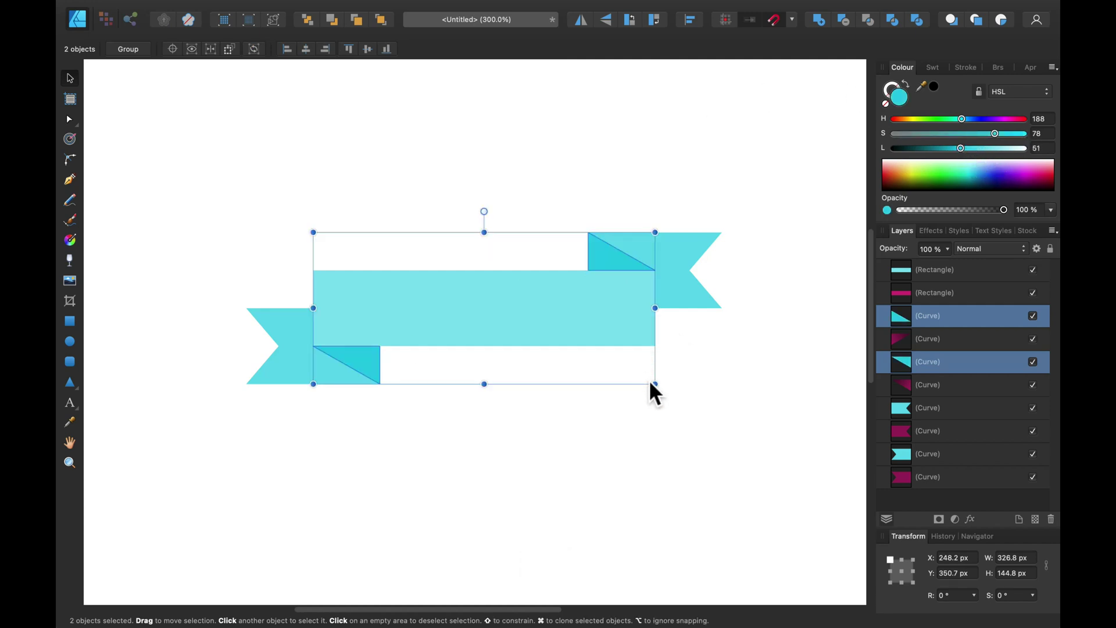
{"action": "left_click", "coordinate": [648, 379]}
Apply a linear gradient across the upper right fold, ending in dark teal with hue 188, saturation 100 and lightness 31
{"action": "left_click", "coordinate": [618, 259]}
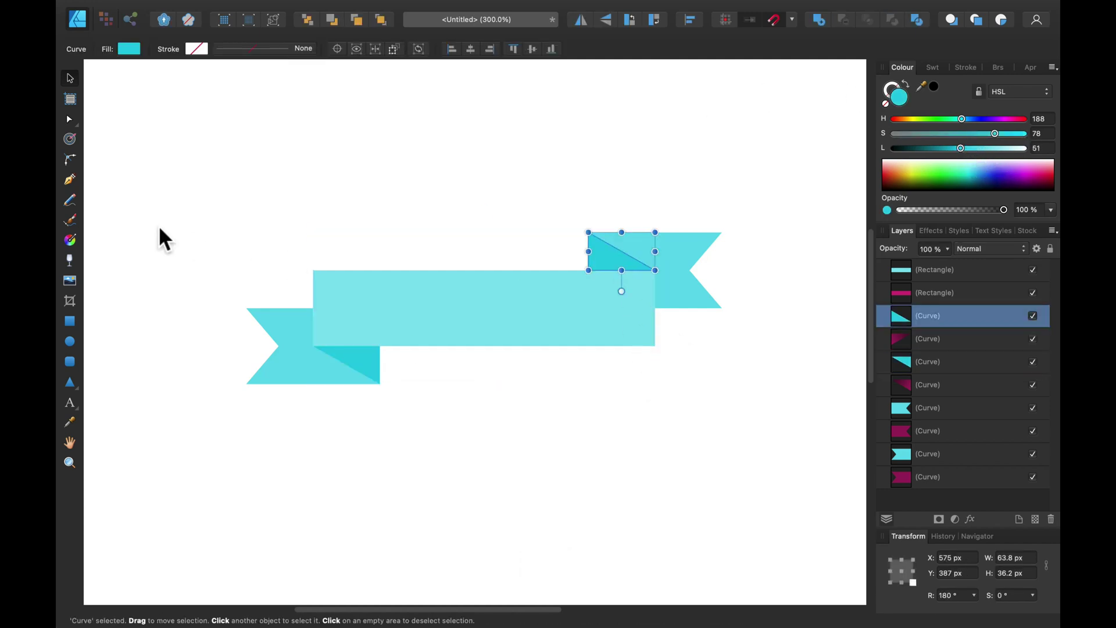
{"action": "left_click", "coordinate": [71, 240]}
{"action": "left_click_drag", "start_coordinate": [588, 240], "coordinate": [655, 278]}
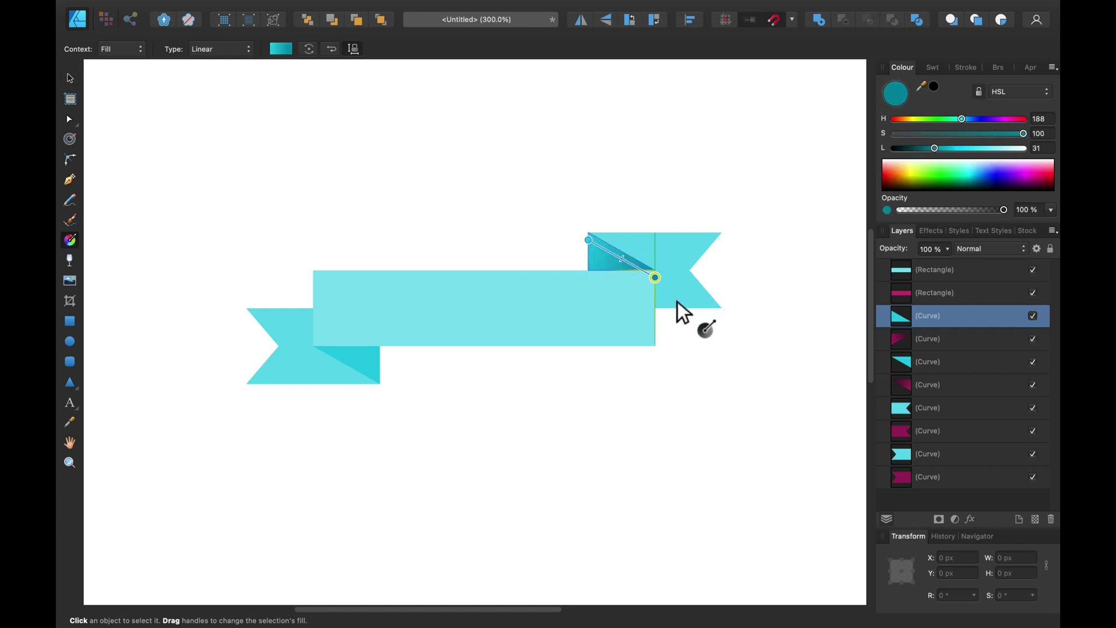
{"action": "left_click", "coordinate": [70, 77]}
Apply a linear gradient across the cyan ribbon's lower left fold, ending in dark teal with hue 188, saturation 100 and lightness 31
{"action": "left_click", "coordinate": [375, 372]}
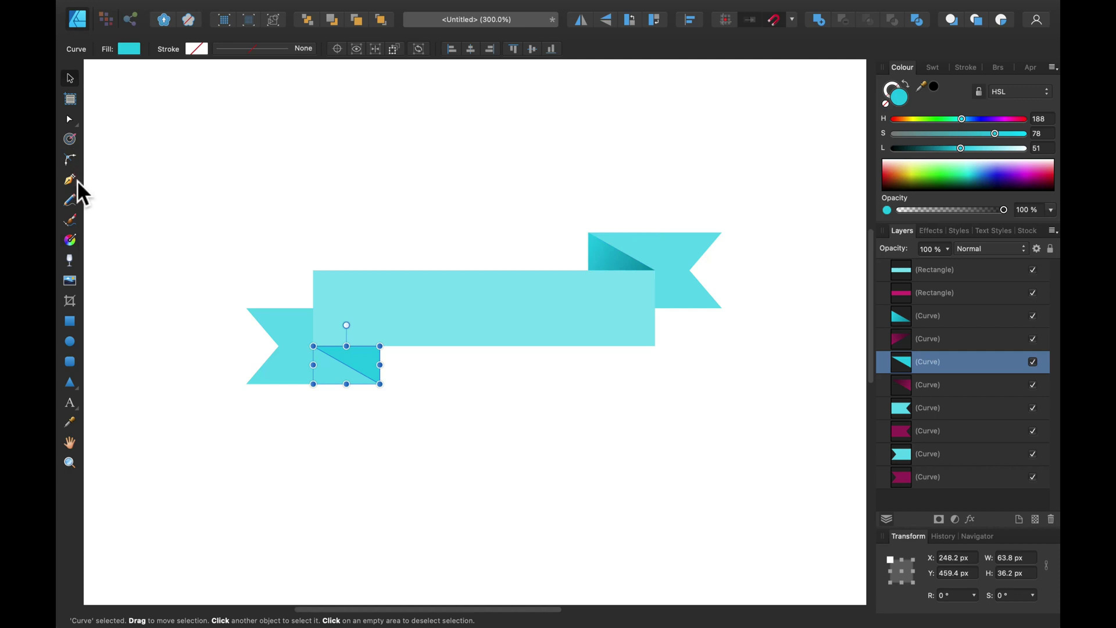
{"action": "left_click", "coordinate": [75, 241]}
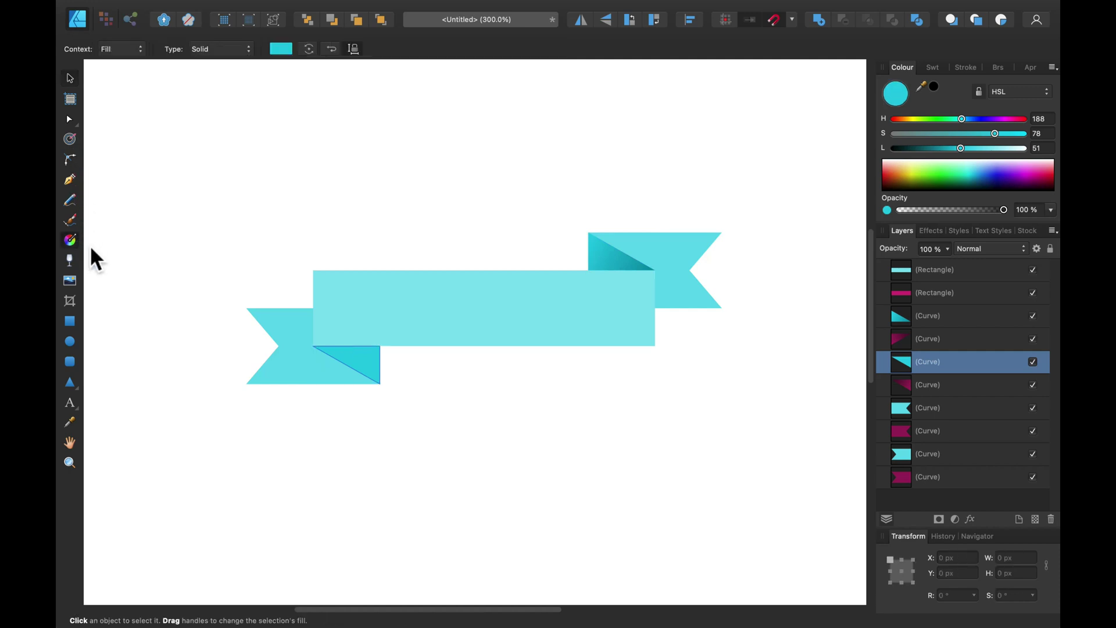
{"action": "mouse_move", "coordinate": [312, 346]}
{"action": "left_mouse_down"}
{"action": "mouse_move", "coordinate": [389, 392]}
{"action": "mouse_move", "coordinate": [380, 373]}
{"action": "mouse_move", "coordinate": [312, 332]}
{"action": "left_mouse_up"}
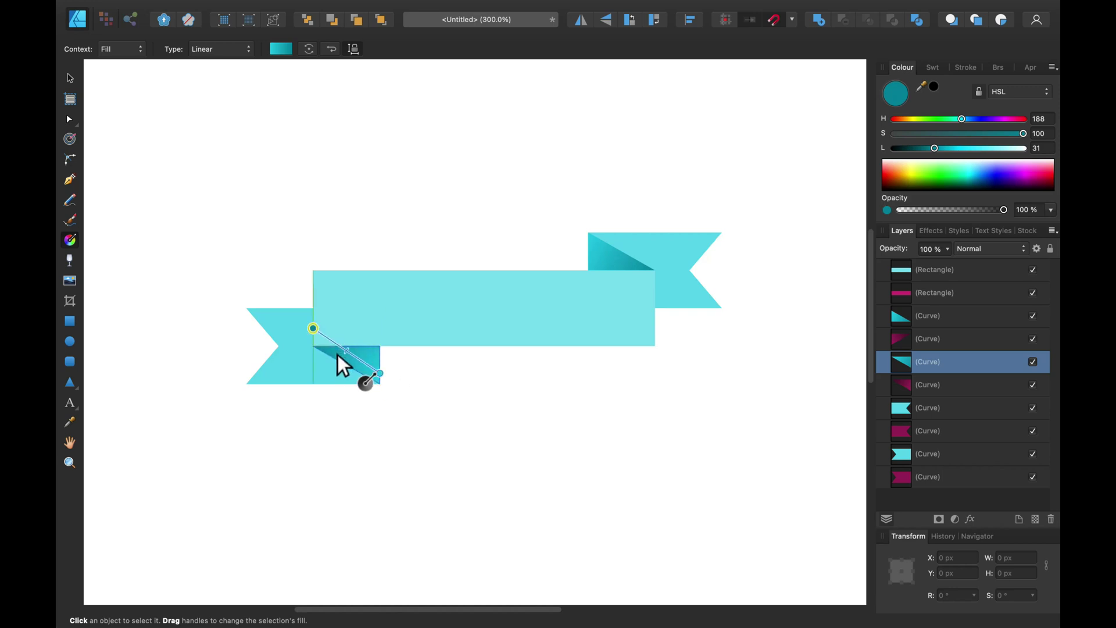
{"action": "left_click", "coordinate": [69, 78]}
{"action": "left_click", "coordinate": [665, 170]}
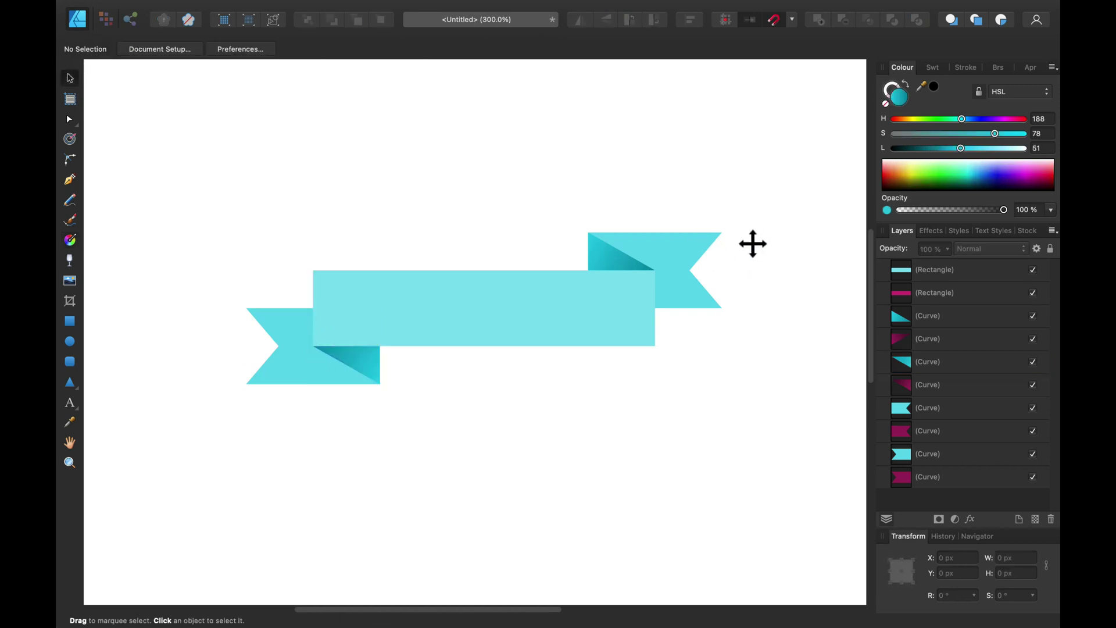
Move the cyan ribbon's right tail and fold further right and stretch the banner rectangle to meet them
{"action": "scroll", "coordinate": [598, 242], "scroll_direction": "right", "scroll_amount": 5}
{"action": "left_click_drag", "start_coordinate": [657, 183], "coordinate": [372, 385]}
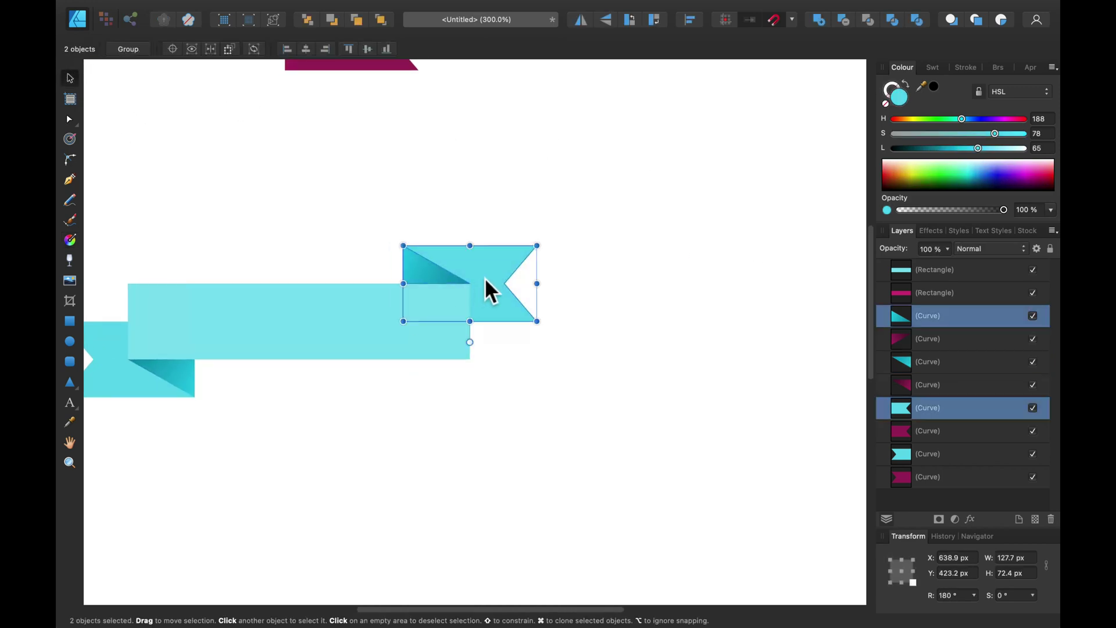
{"action": "left_click_drag", "start_coordinate": [521, 288], "coordinate": [651, 293]}
{"action": "left_click", "coordinate": [443, 355]}
{"action": "left_click_drag", "start_coordinate": [478, 323], "coordinate": [657, 319]}
{"action": "left_click", "coordinate": [715, 385]}
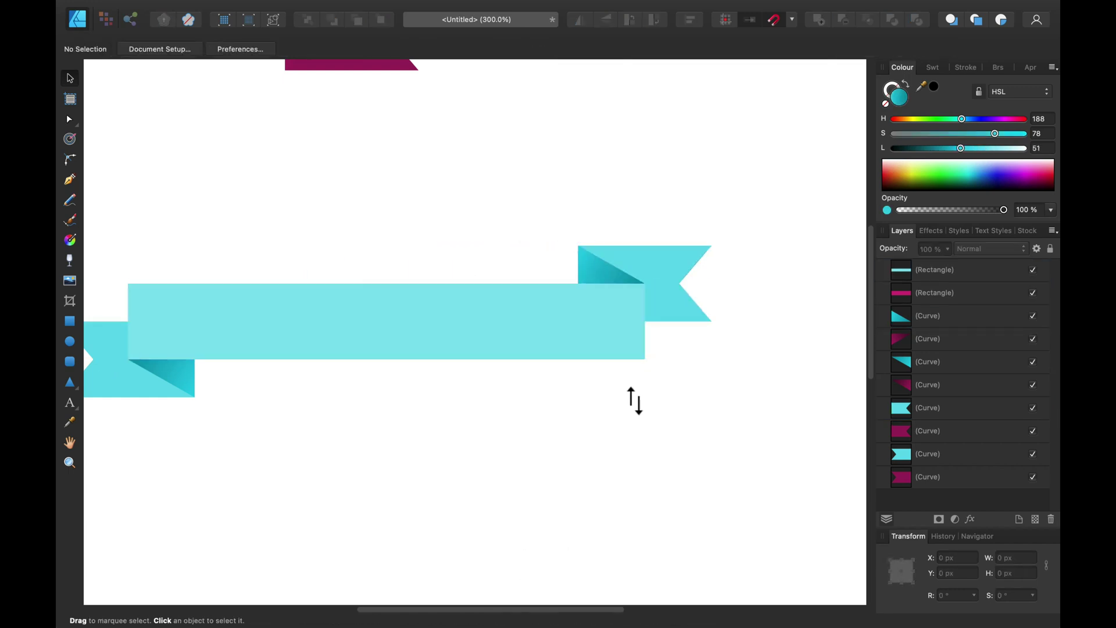
Move the whole cyan ribbon up beneath the magenta ribbon with their left tails lined up
{"action": "key", "text": "super+minus"}
{"action": "key", "text": "super+minus"}
{"action": "left_click_drag", "start_coordinate": [252, 260], "coordinate": [702, 446]}
{"action": "left_click_drag", "start_coordinate": [534, 331], "coordinate": [451, 271]}
{"action": "left_click", "coordinate": [632, 300]}
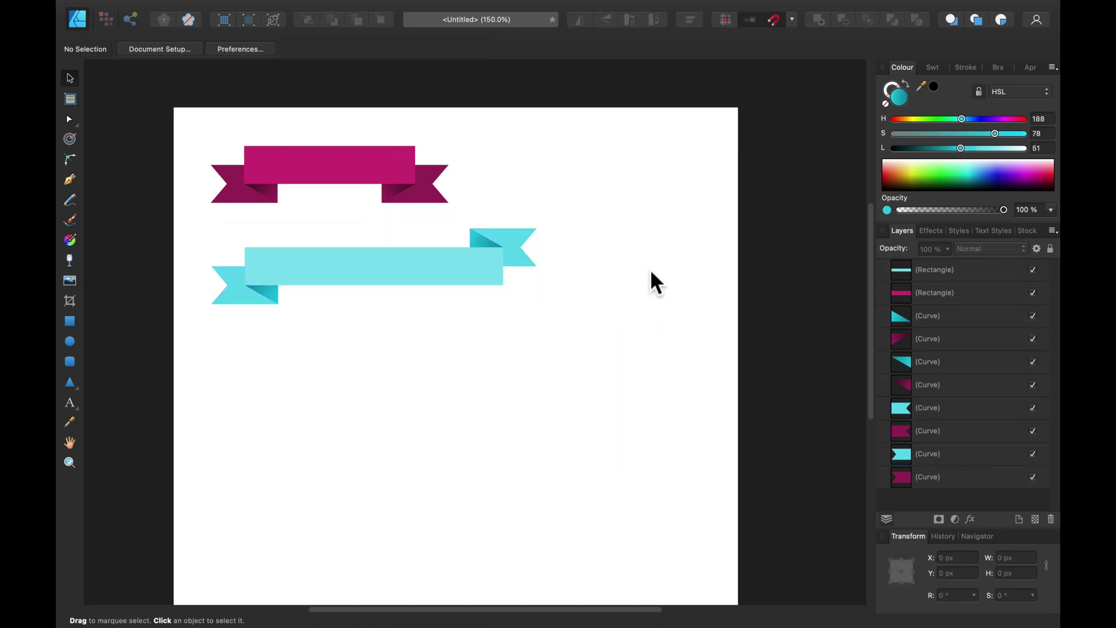
Draw a rectangle about 379 by 111 px below the cyan ribbon, with a smaller one about 116 by 72 px centred against its left edge
{"action": "left_click", "coordinate": [70, 321]}
{"action": "left_click_drag", "start_coordinate": [305, 374], "coordinate": [503, 433]}
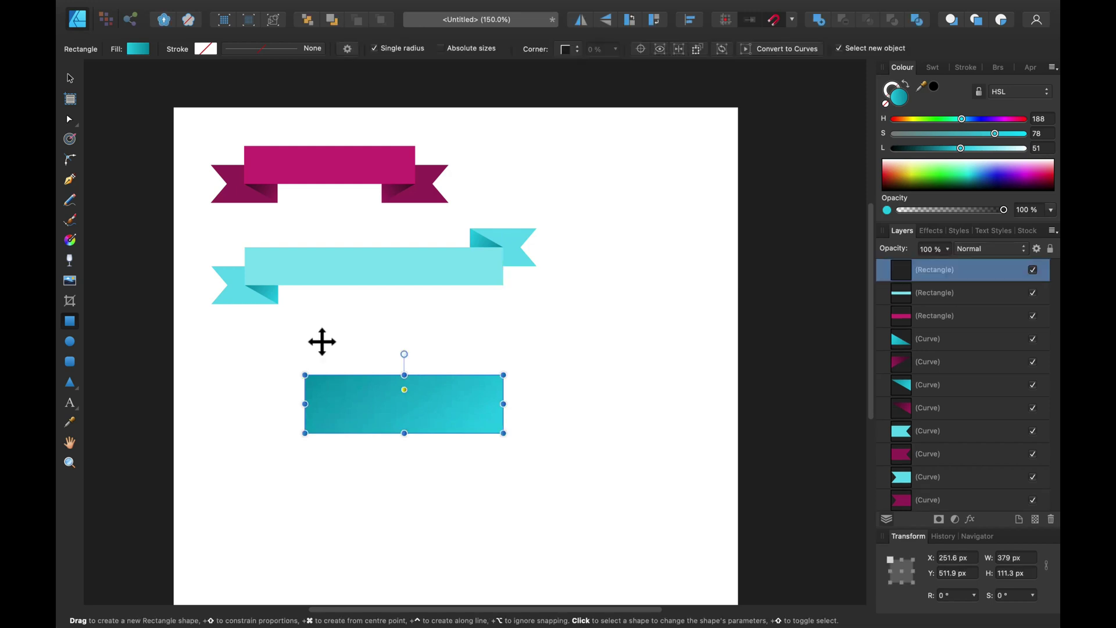
{"action": "left_click", "coordinate": [71, 78]}
{"action": "mouse_move", "coordinate": [442, 396]}
{"action": "left_mouse_down"}
{"action": "mouse_move", "coordinate": [509, 422]}
{"action": "mouse_move", "coordinate": [396, 420]}
{"action": "left_mouse_up"}
{"action": "mouse_move", "coordinate": [457, 456]}
{"action": "left_mouse_down"}
{"action": "mouse_move", "coordinate": [385, 434]}
{"action": "mouse_move", "coordinate": [318, 436]}
{"action": "mouse_move", "coordinate": [333, 427]}
{"action": "left_mouse_up"}
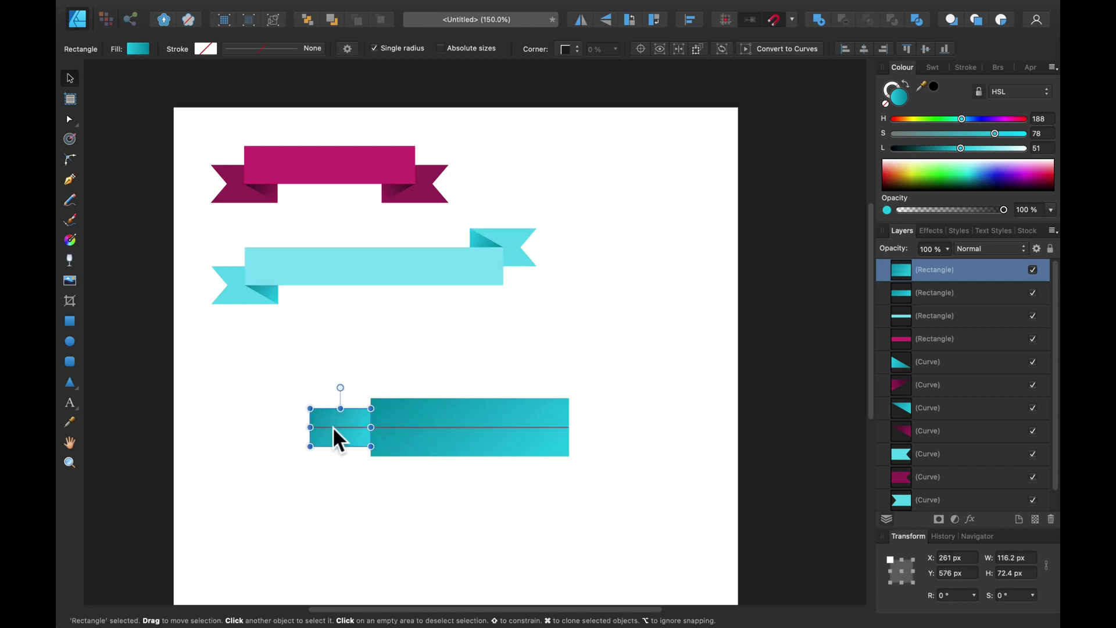
Narrow the small rectangle from its outer side to about 98 px wide and convert it to curves
{"action": "left_click", "coordinate": [70, 119]}
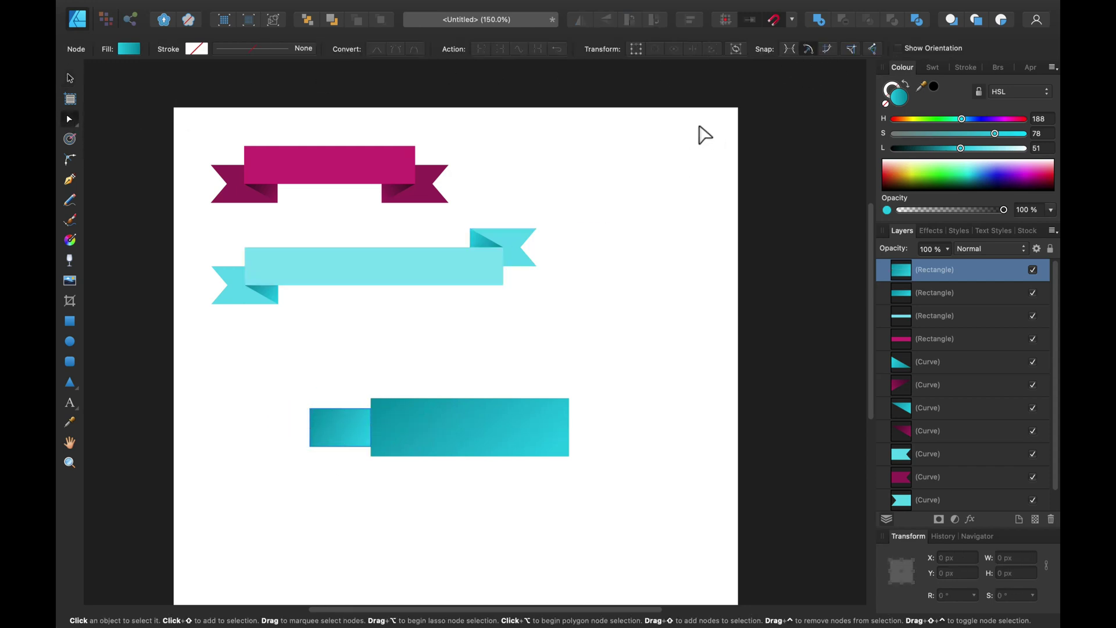
{"action": "key", "text": "v"}
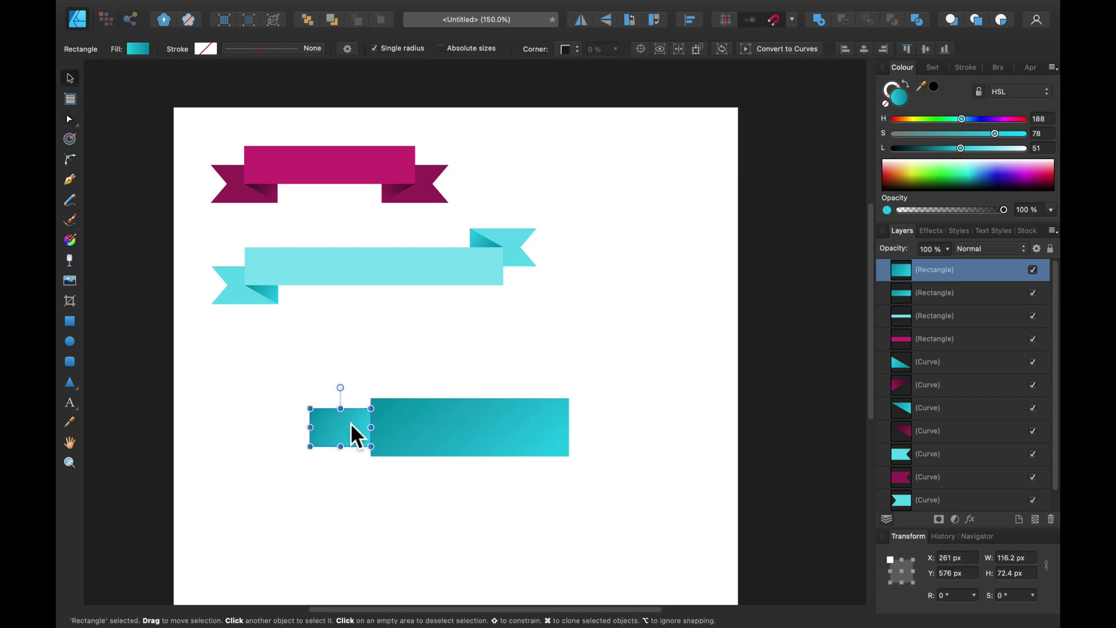
{"action": "left_click_drag", "start_coordinate": [310, 427], "coordinate": [319, 427]}
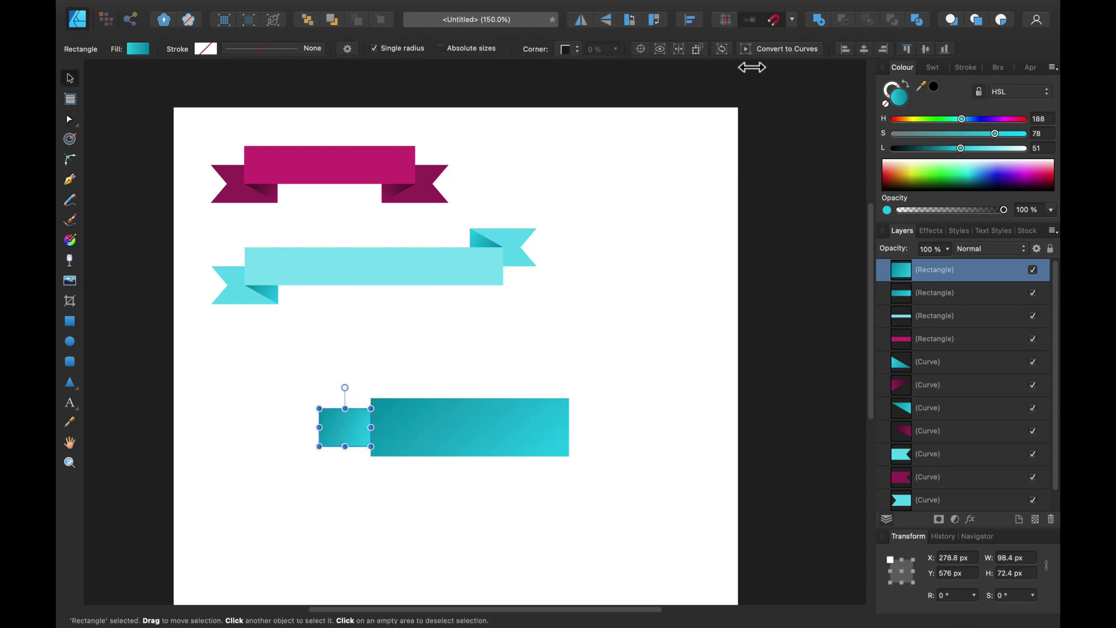
{"action": "left_click", "coordinate": [779, 49]}
Add a node midway on the small shape's outer edge and pull it inward to form a notched tail
{"action": "left_click", "coordinate": [71, 120]}
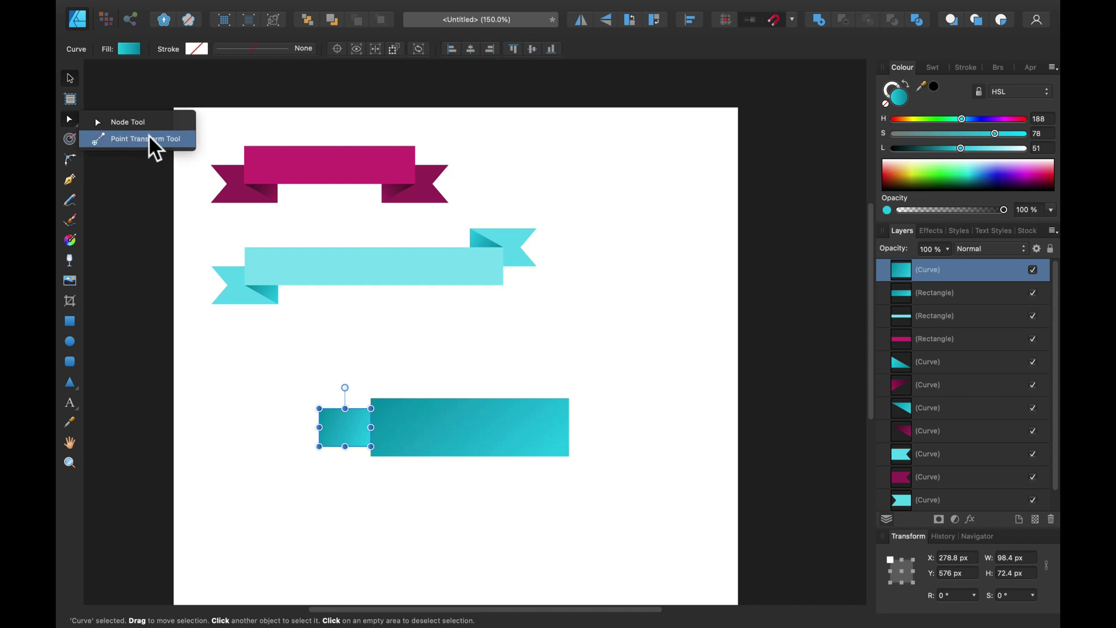
{"action": "key", "text": "super+equal"}
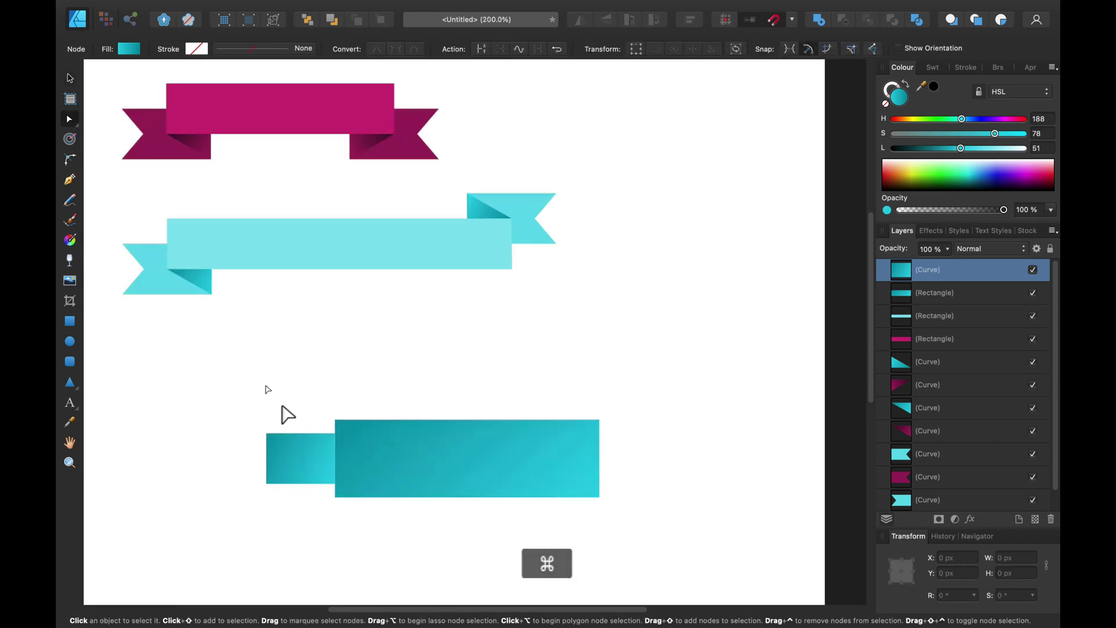
{"action": "key", "text": "super+equal"}
{"action": "left_click_drag", "start_coordinate": [304, 473], "coordinate": [466, 301]}
{"action": "left_click", "coordinate": [326, 358]}
{"action": "left_click_drag", "start_coordinate": [326, 358], "coordinate": [350, 358]}
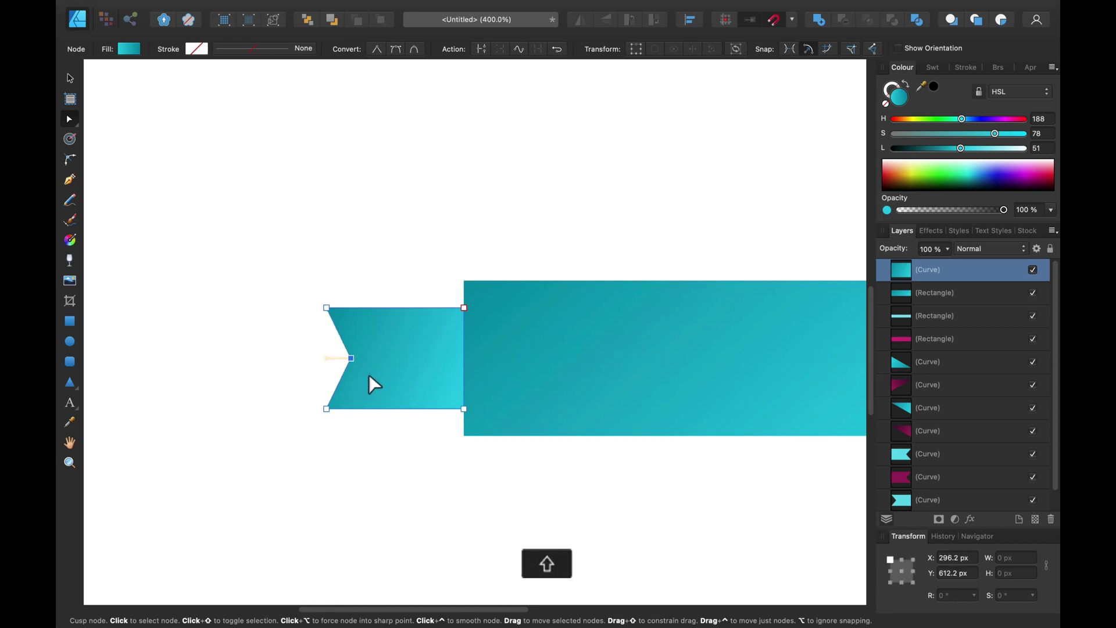
Convert the tail's two outer corner nodes to smooth nodes so its tips are rounded
{"action": "left_click_drag", "start_coordinate": [276, 260], "coordinate": [344, 434]}
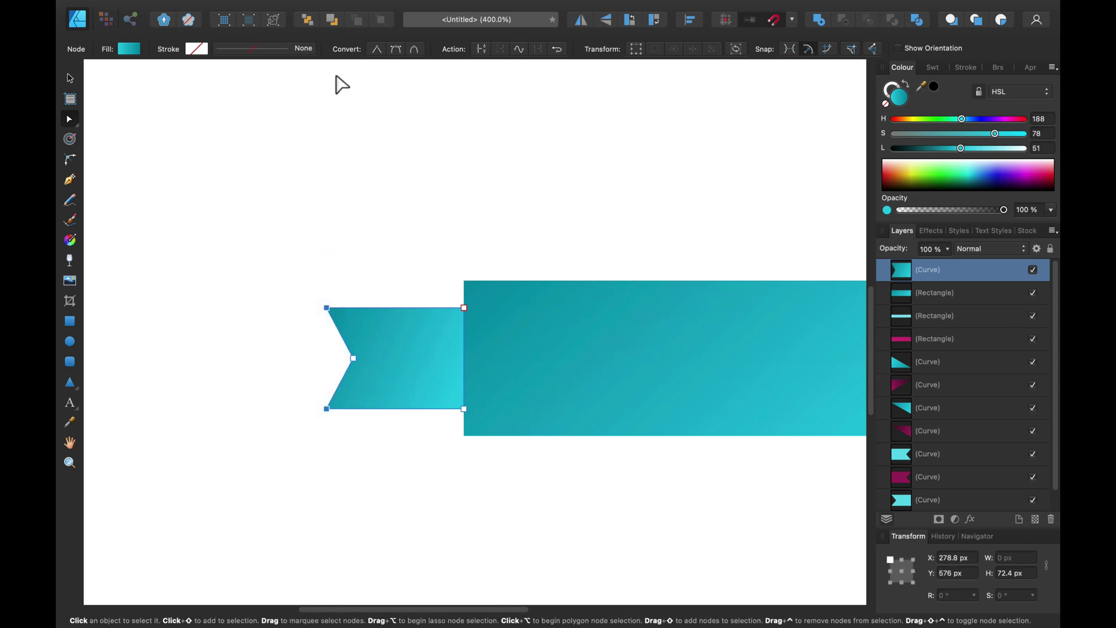
{"action": "left_click", "coordinate": [395, 50]}
{"action": "left_click", "coordinate": [303, 214]}
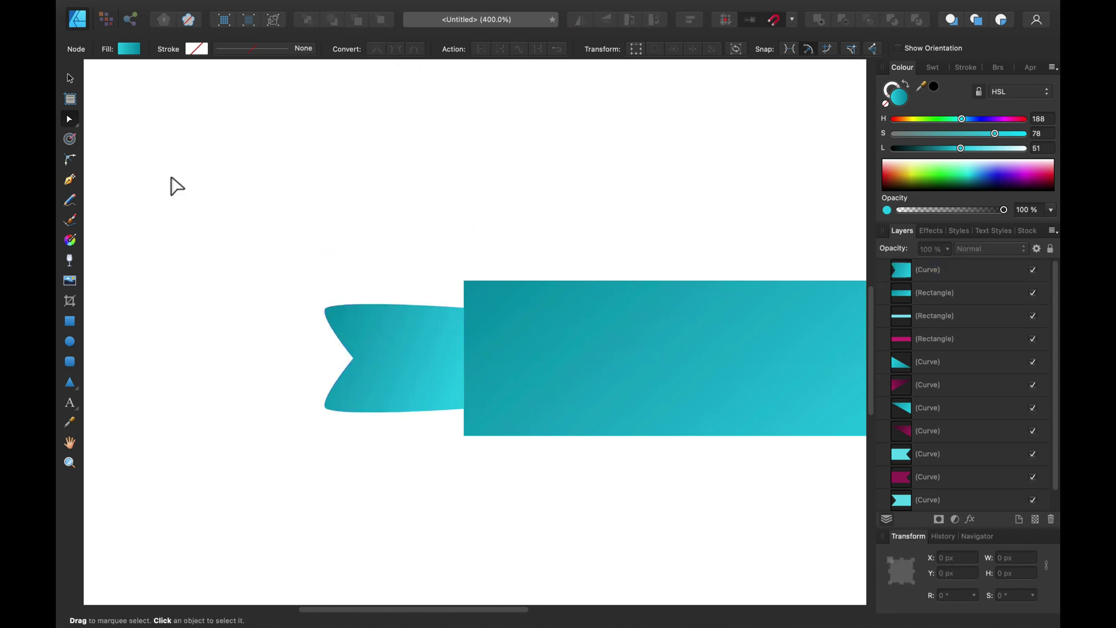
Convert the large rectangle to curves and bow its upper and lower edges slightly outward
{"action": "left_click", "coordinate": [537, 354]}
{"action": "left_click", "coordinate": [453, 247]}
{"action": "left_click", "coordinate": [556, 320]}
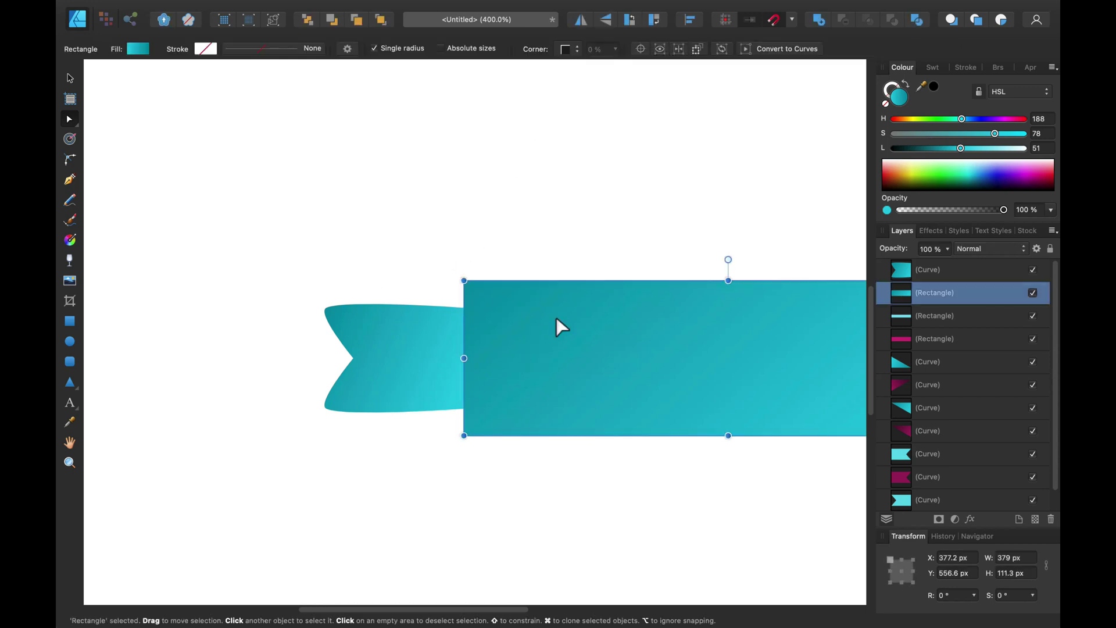
{"action": "left_click_drag", "start_coordinate": [673, 262], "coordinate": [413, 256]}
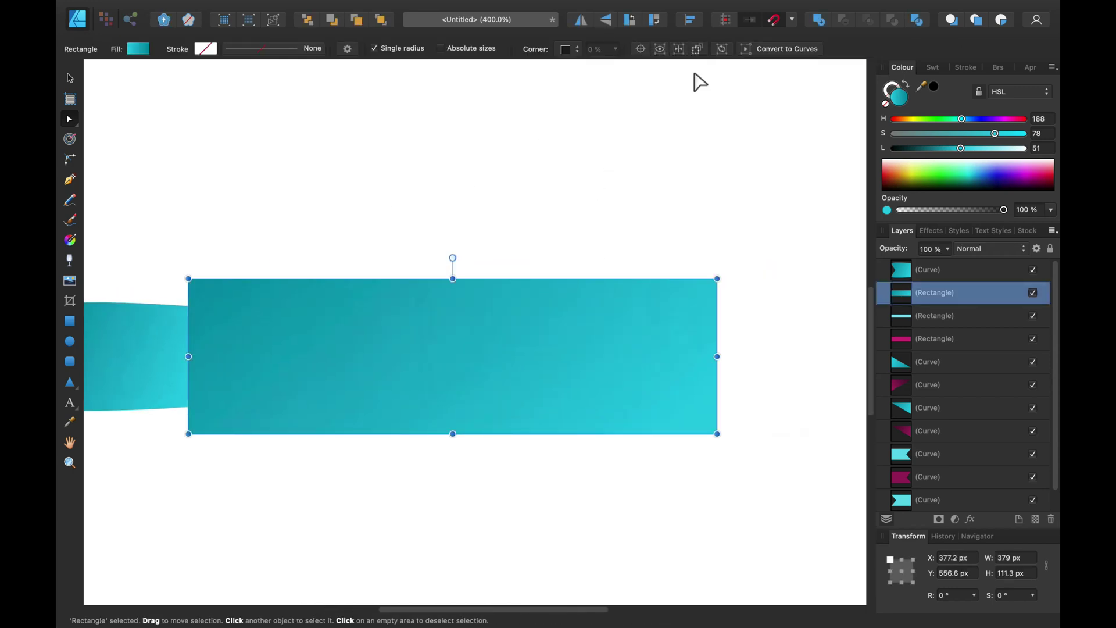
{"action": "left_click", "coordinate": [782, 49]}
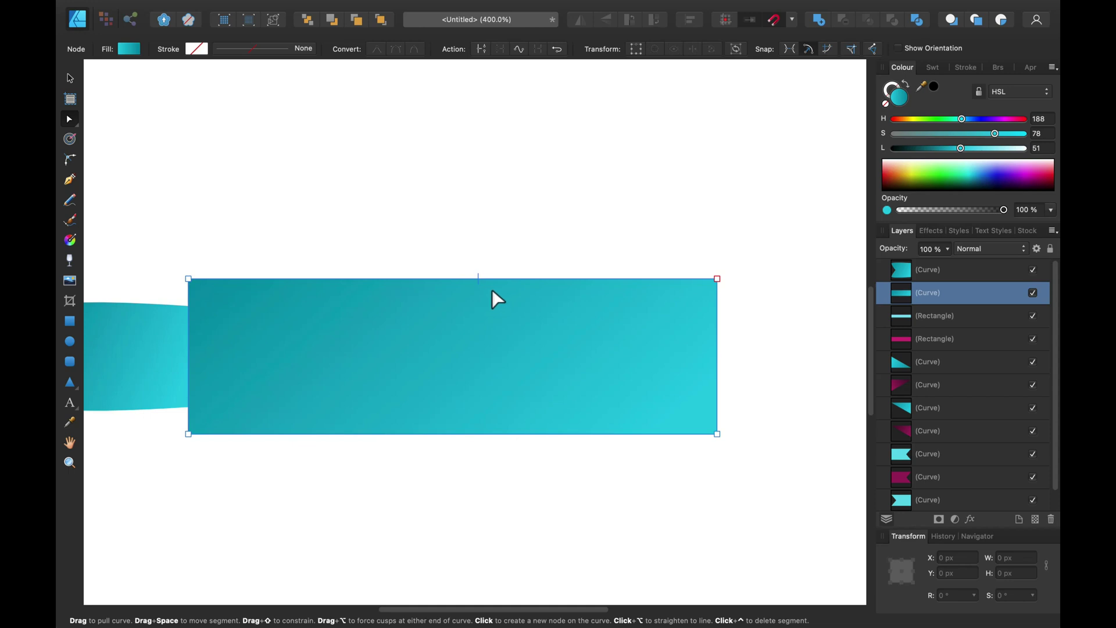
{"action": "left_click_drag", "start_coordinate": [494, 280], "coordinate": [494, 271]}
{"action": "left_click_drag", "start_coordinate": [479, 452], "coordinate": [481, 462]}
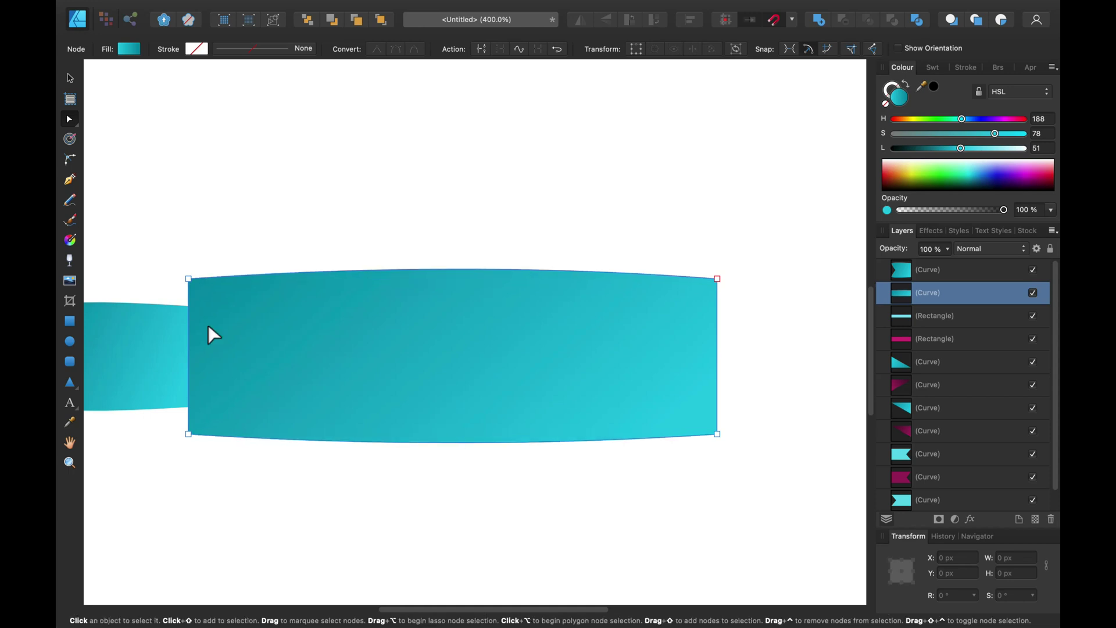
Slide the notched tail horizontally toward the banner body so its inner end overlaps it
{"action": "key", "text": "v"}
{"action": "left_click", "coordinate": [186, 390]}
{"action": "left_click_drag", "start_coordinate": [145, 383], "coordinate": [186, 379]}
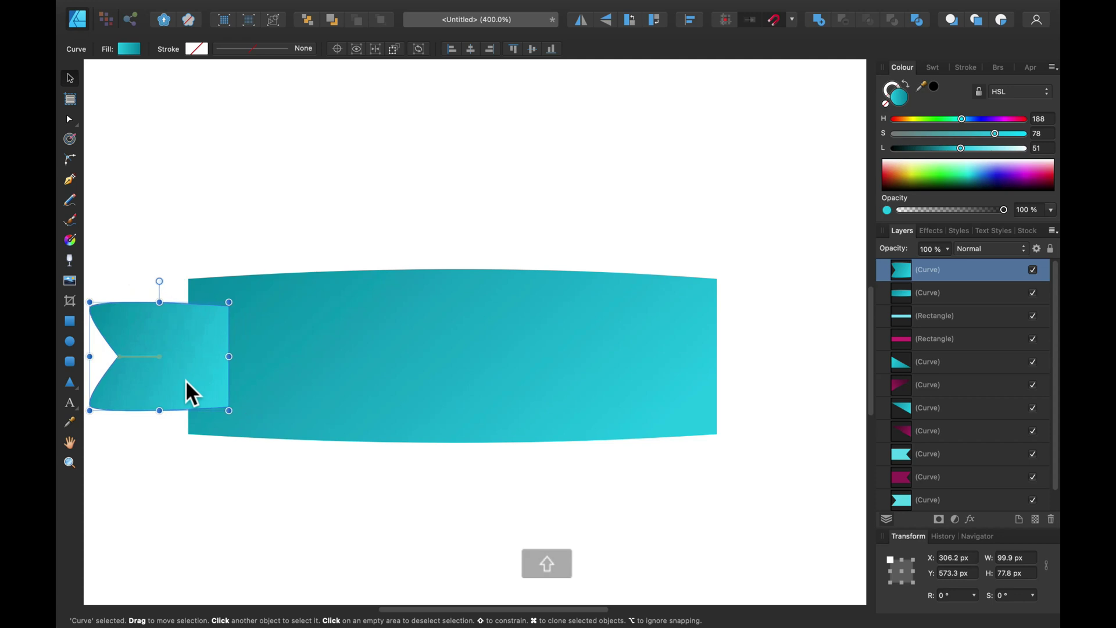
Apply a horizontal linear gradient to the tail, darkening to teal with hue 188, saturation 100 and lightness 31 at its inner end
{"action": "left_click", "coordinate": [70, 239]}
{"action": "mouse_move", "coordinate": [230, 340]}
{"action": "left_mouse_down"}
{"action": "mouse_move", "coordinate": [149, 340]}
{"action": "mouse_move", "coordinate": [251, 343]}
{"action": "left_mouse_up"}
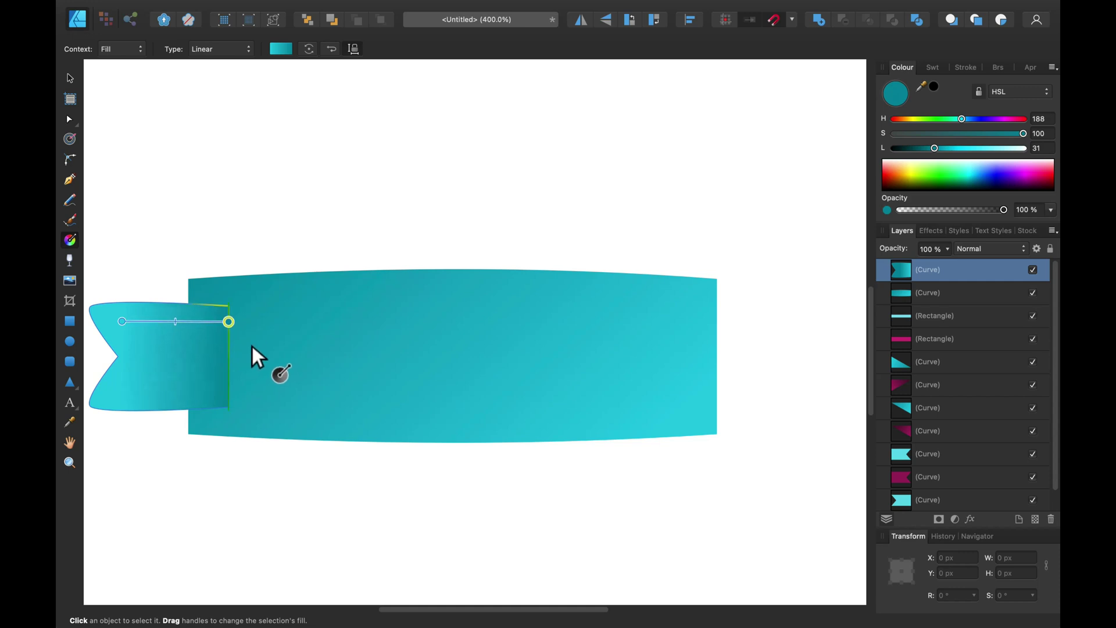
{"action": "left_click", "coordinate": [71, 78]}
Recolour the tail and banner body together to light green with hue 153 and lightness 67
{"action": "left_click", "coordinate": [502, 337], "text": "shift"}
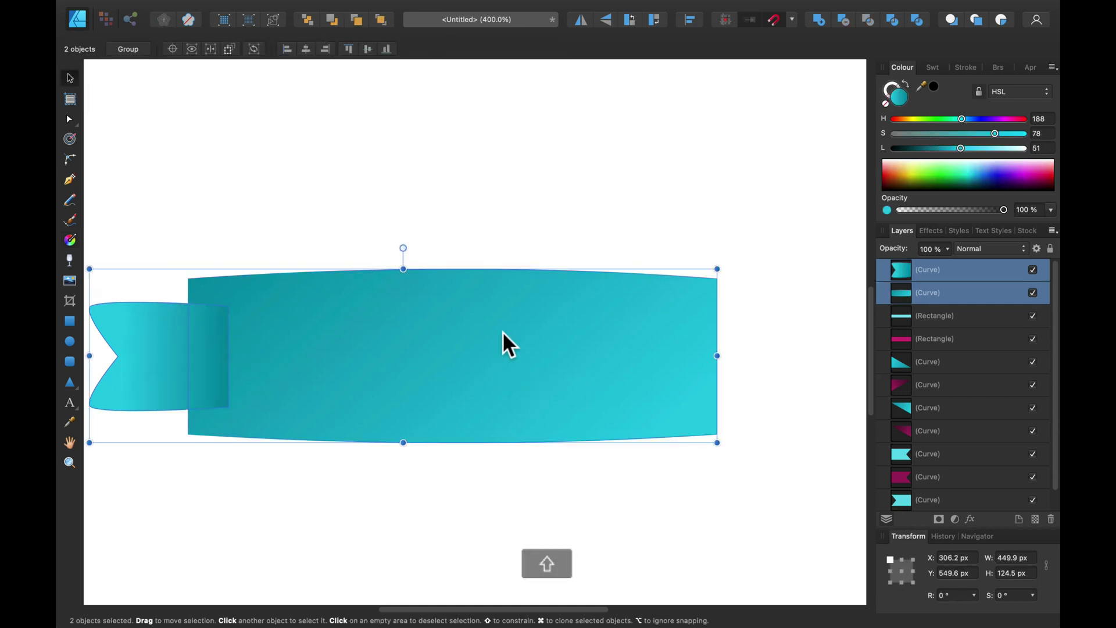
{"action": "left_click", "coordinate": [935, 120]}
{"action": "left_click_drag", "start_coordinate": [935, 121], "coordinate": [949, 121]}
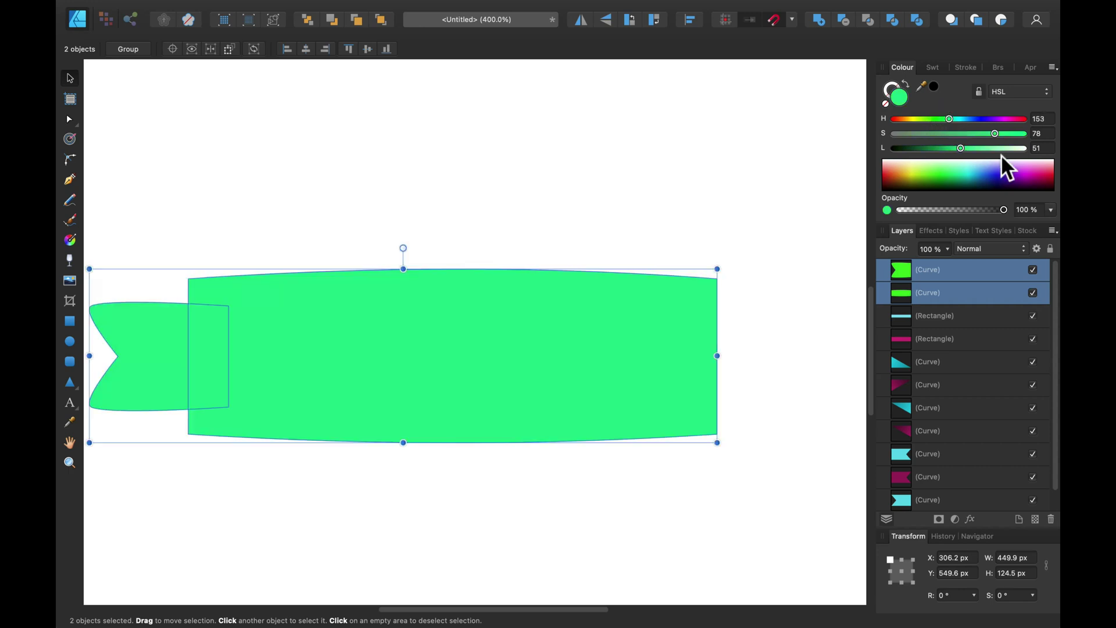
{"action": "left_click", "coordinate": [980, 148]}
{"action": "left_click", "coordinate": [417, 235]}
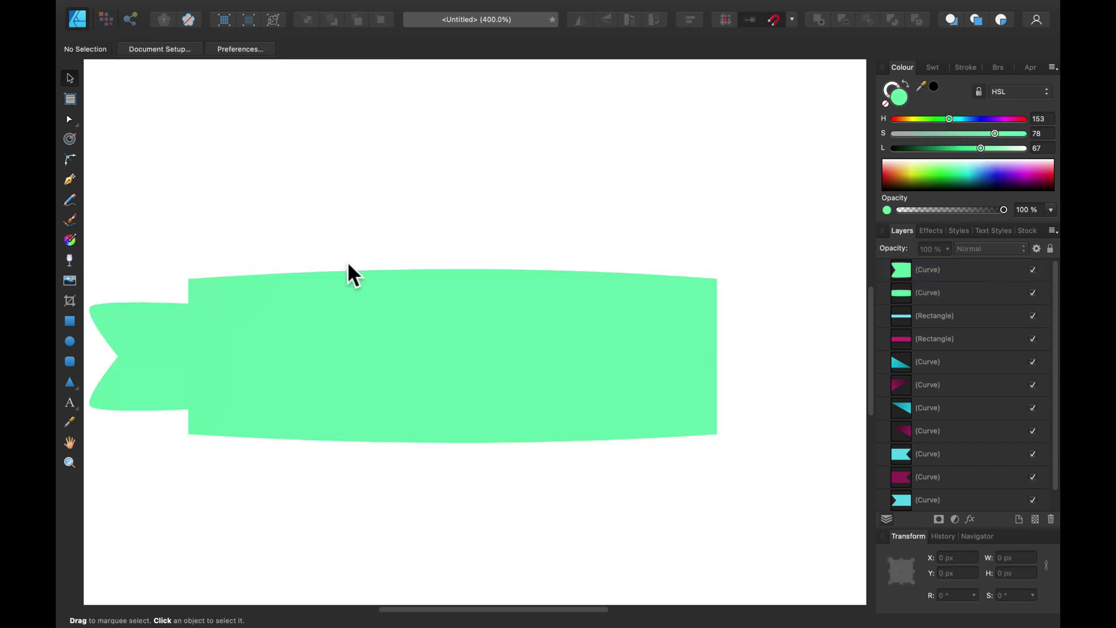
Apply a horizontal linear gradient to the green tail, running from lightness 56 at the tips to a darker green at its inner end
{"action": "left_click", "coordinate": [146, 343]}
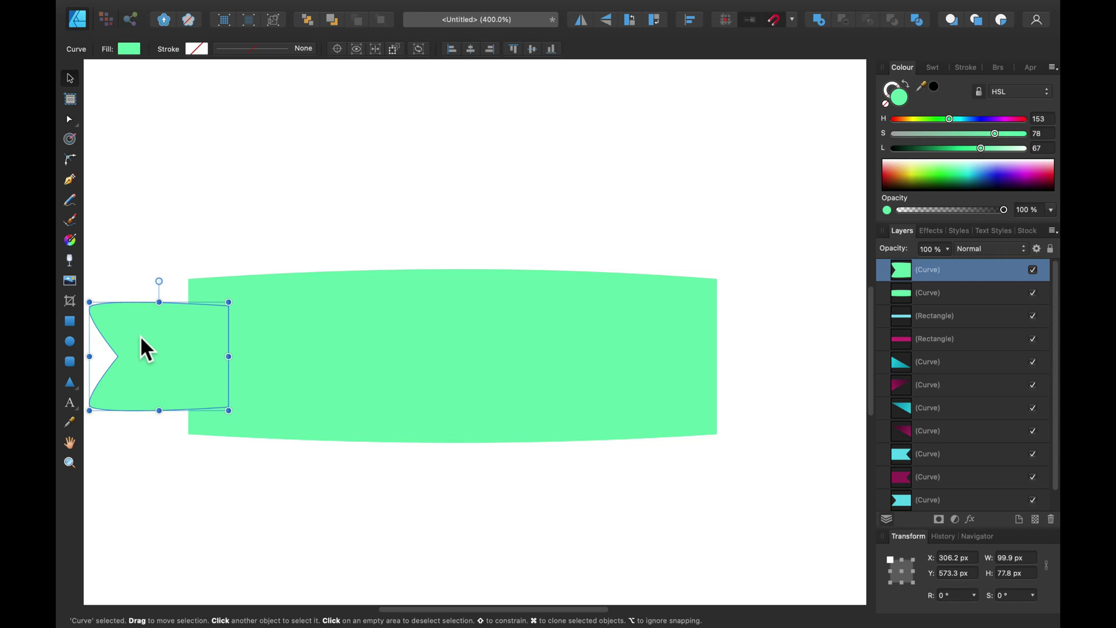
{"action": "left_click", "coordinate": [69, 239]}
{"action": "left_click_drag", "start_coordinate": [106, 312], "coordinate": [229, 315]}
{"action": "key", "text": "v"}
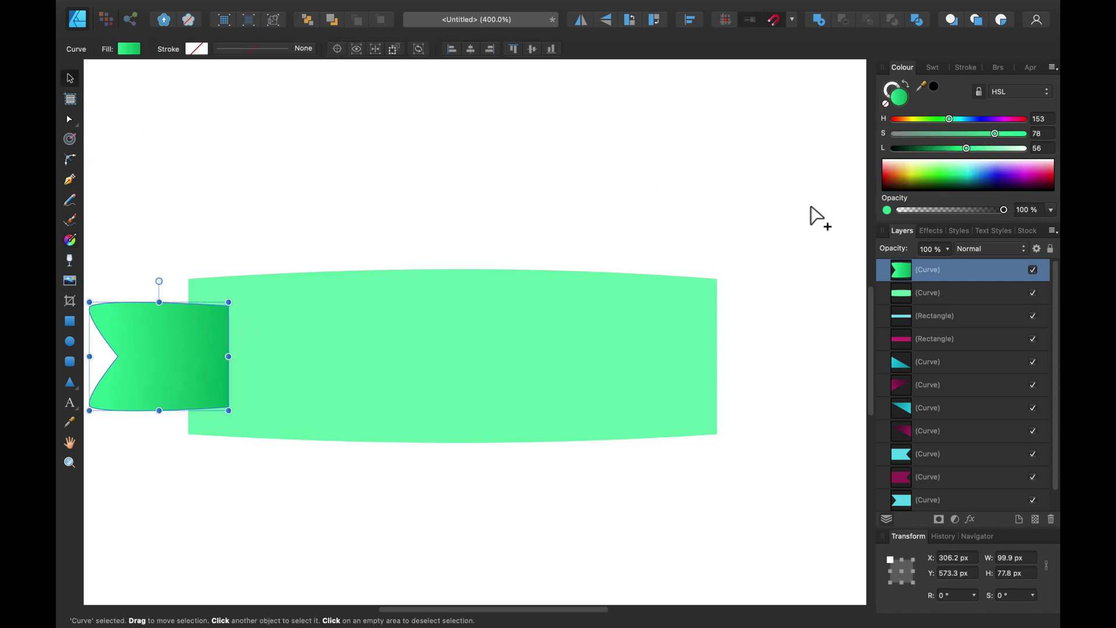
Place the tail behind the banner body and create a horizontally flipped copy of it at the banner's right end
{"action": "left_click_drag", "start_coordinate": [1011, 311], "coordinate": [990, 314]}
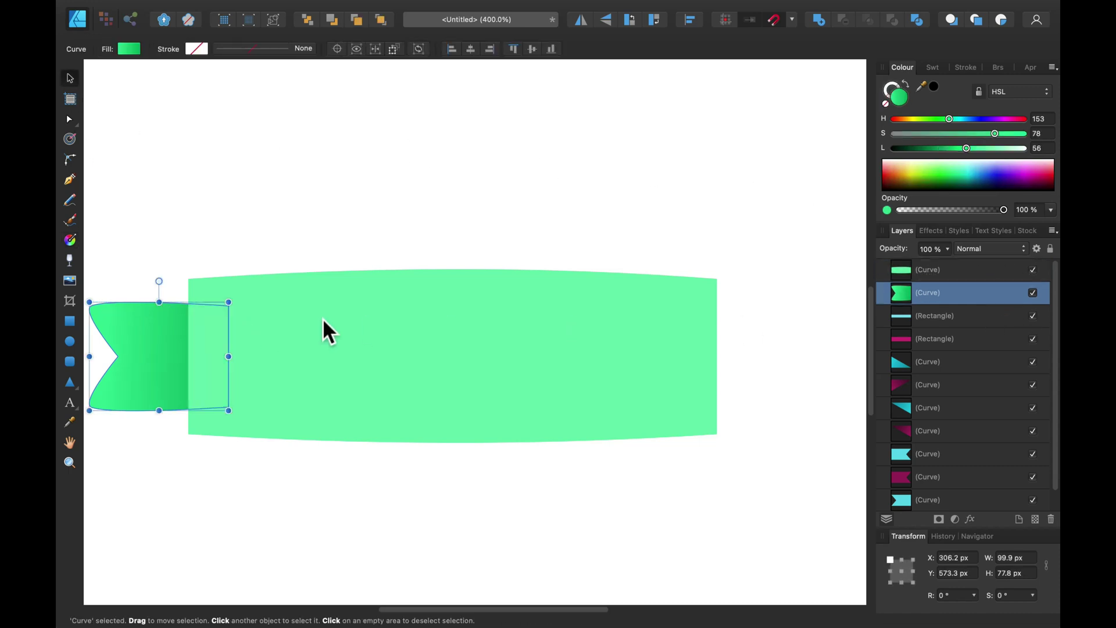
{"action": "left_click_drag", "start_coordinate": [163, 349], "coordinate": [677, 324], "text": "alt"}
{"action": "left_click", "coordinate": [579, 19]}
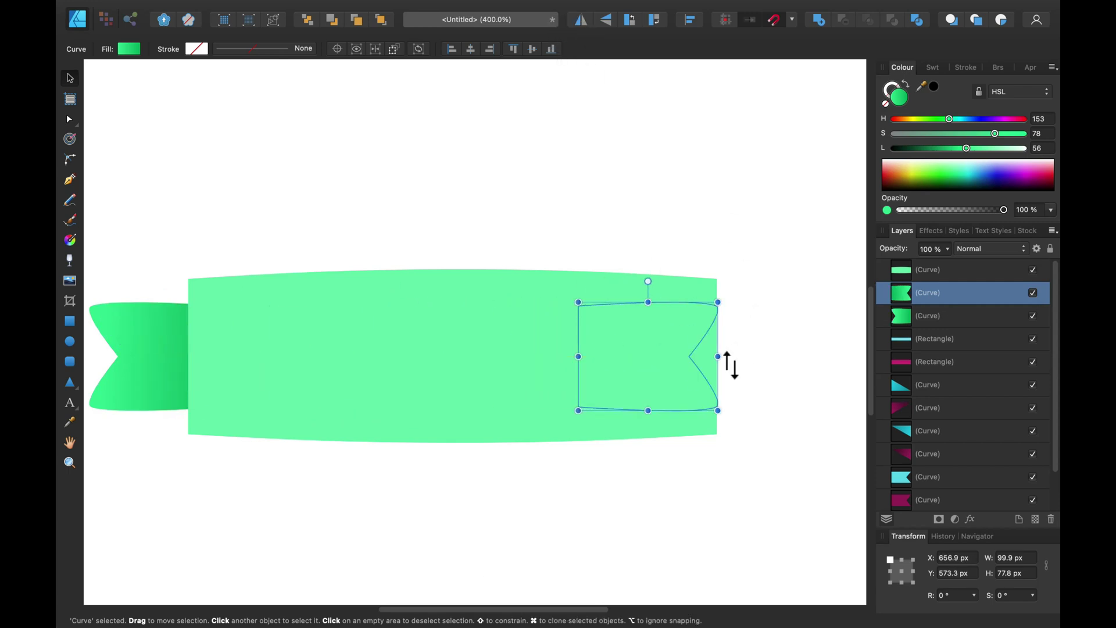
Slide the right tail outward and the left tail inward so both protrude equally from behind the green banner
{"action": "left_click_drag", "start_coordinate": [693, 366], "coordinate": [763, 363], "text": "shift"}
{"action": "left_click_drag", "start_coordinate": [152, 376], "coordinate": [181, 376], "text": "shift"}
{"action": "left_click", "coordinate": [286, 233]}
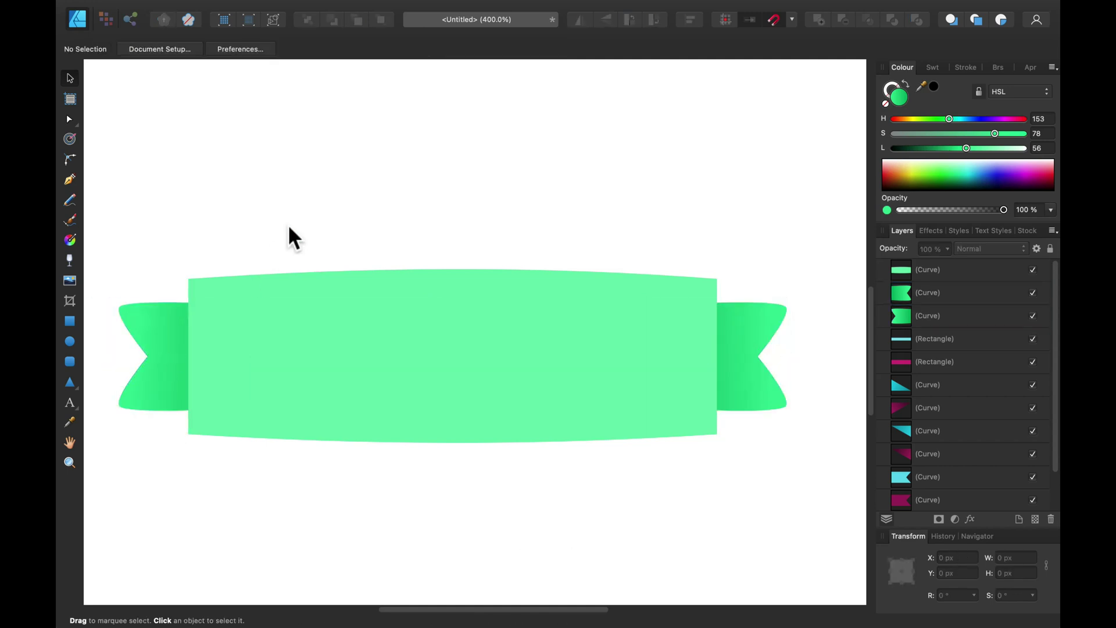
Group the green ribbon's body and two tails
{"action": "key", "text": "super+0"}
{"action": "left_click_drag", "start_coordinate": [311, 292], "coordinate": [669, 421]}
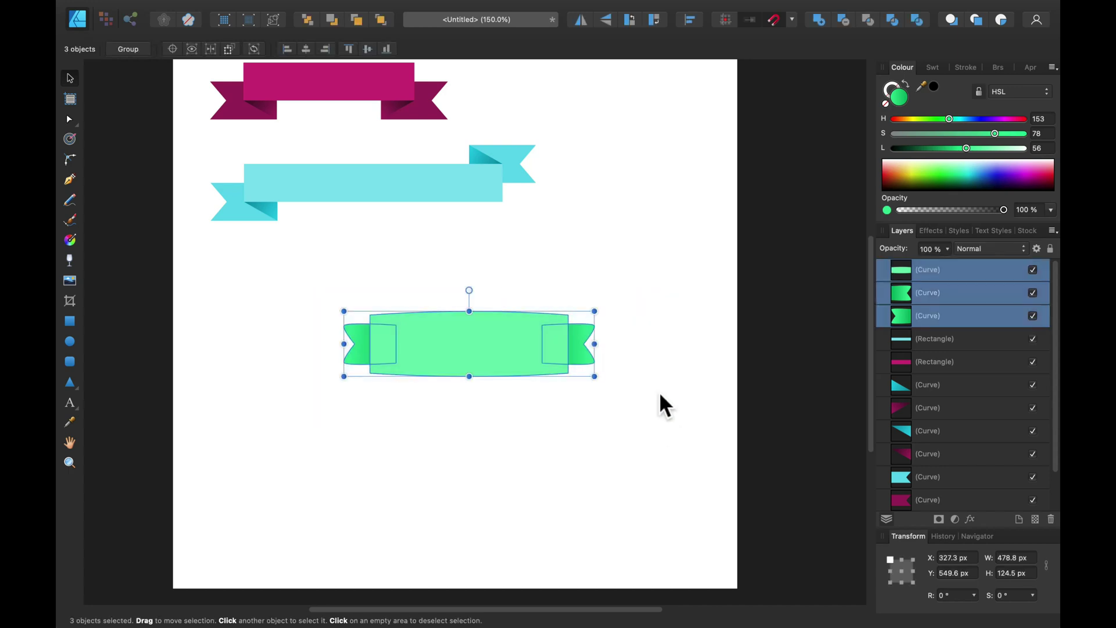
{"action": "key", "text": "super+g"}
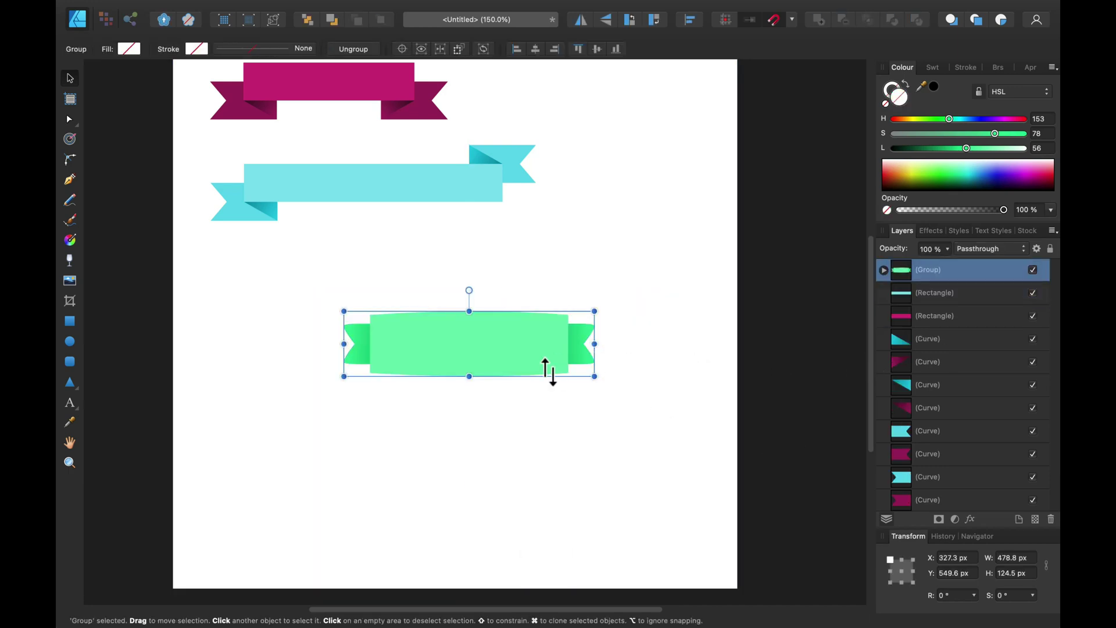
Group the five shapes that make up the cyan ribbon
{"action": "scroll", "coordinate": [534, 283], "scroll_direction": "down", "scroll_amount": 2}
{"action": "scroll", "coordinate": [534, 283], "scroll_direction": "up", "scroll_amount": 6}
{"action": "left_click", "coordinate": [590, 268]}
{"action": "left_click_drag", "start_coordinate": [583, 250], "coordinate": [199, 385]}
{"action": "right_click", "coordinate": [439, 298]}
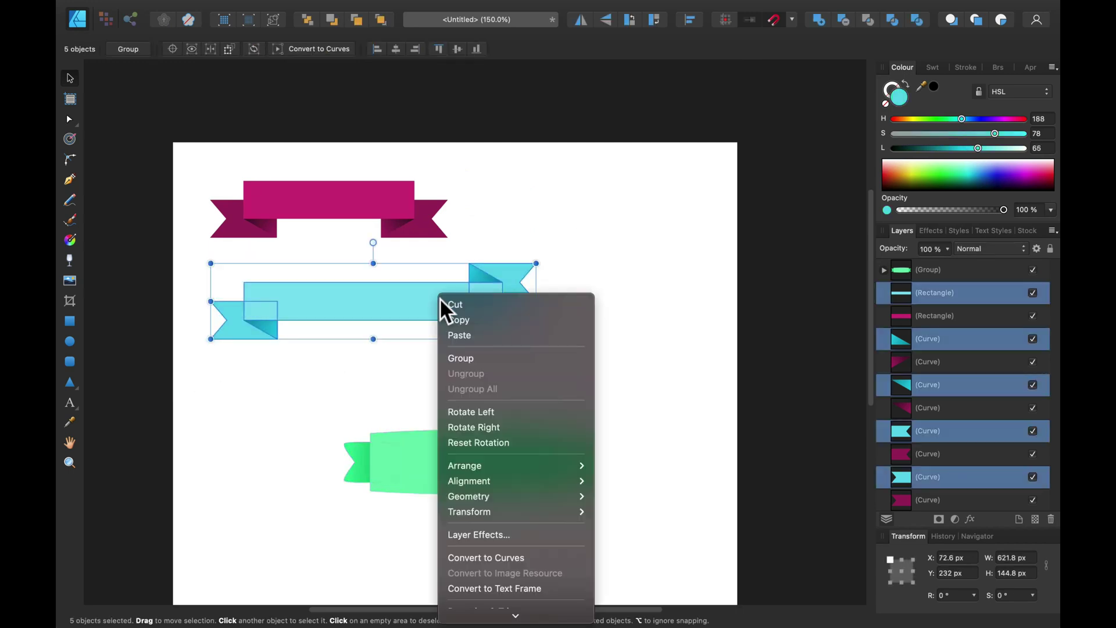
{"action": "left_click", "coordinate": [490, 360]}
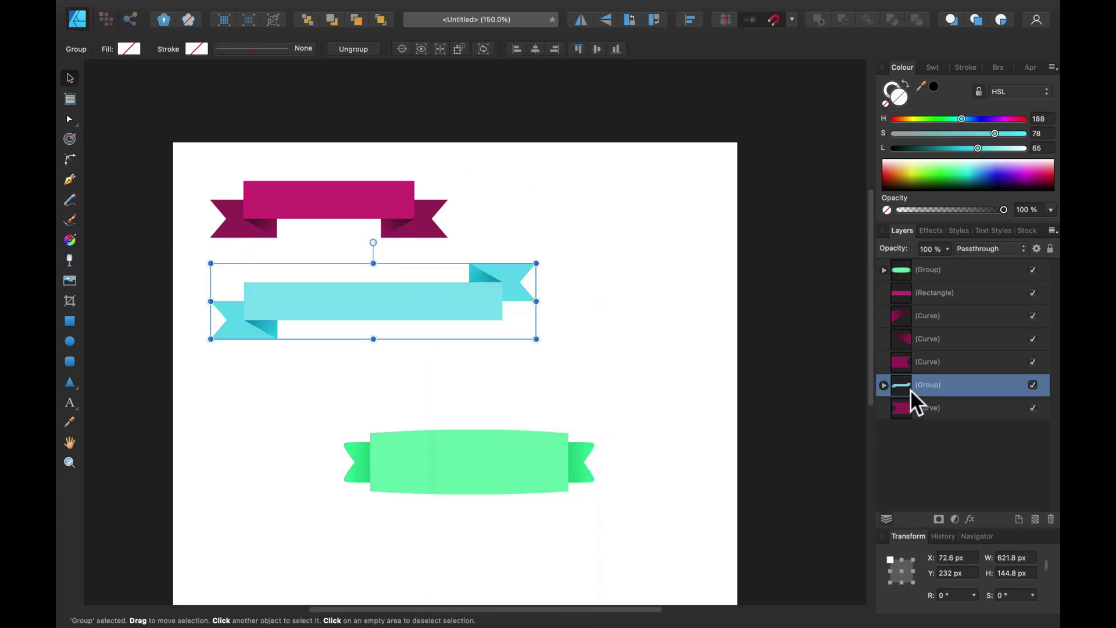
Group the five shapes that make up the magenta ribbon
{"action": "left_click_drag", "start_coordinate": [198, 162], "coordinate": [457, 262]}
{"action": "right_click", "coordinate": [998, 306]}
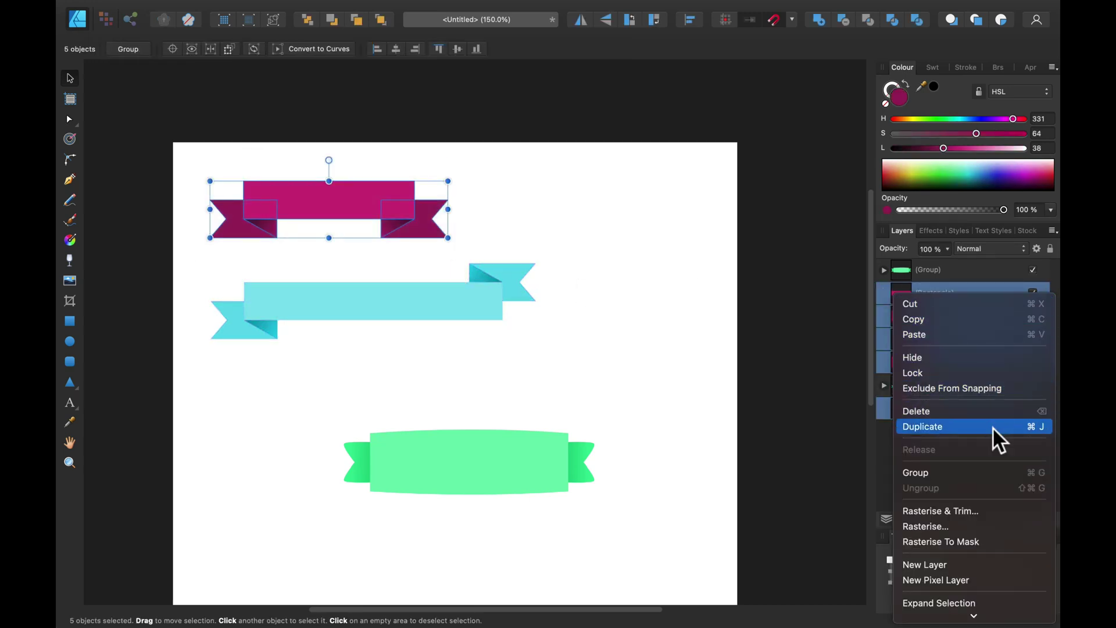
{"action": "left_click", "coordinate": [985, 471]}
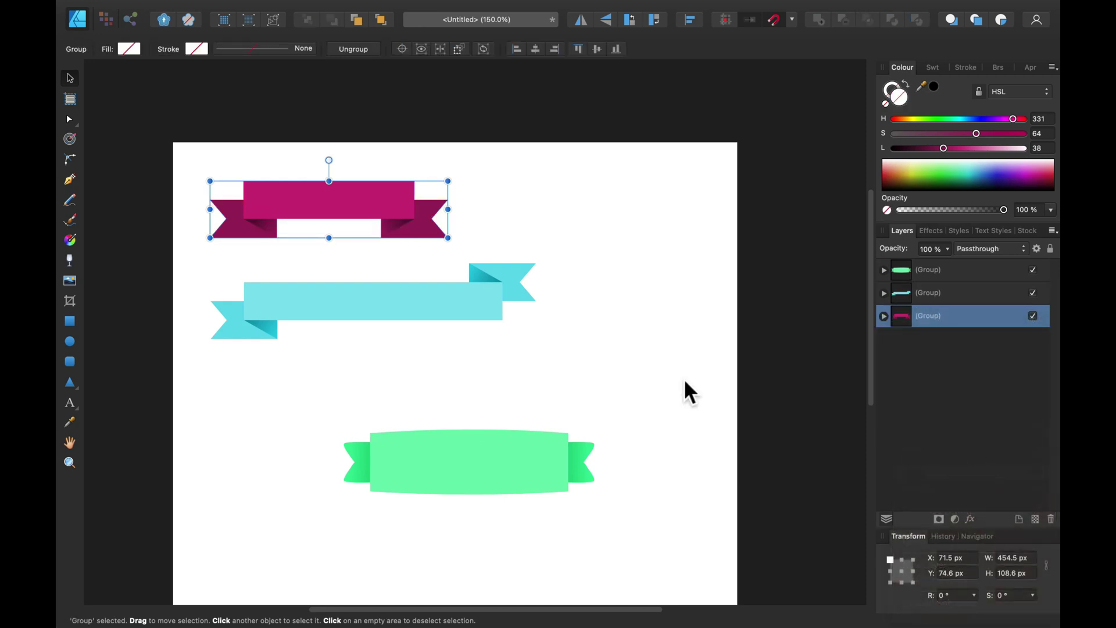
Move the green ribbon group up and left so it sits just beneath the cyan ribbon
{"action": "left_click", "coordinate": [575, 358]}
{"action": "left_click_drag", "start_coordinate": [317, 401], "coordinate": [657, 524]}
{"action": "left_click_drag", "start_coordinate": [526, 469], "coordinate": [490, 405]}
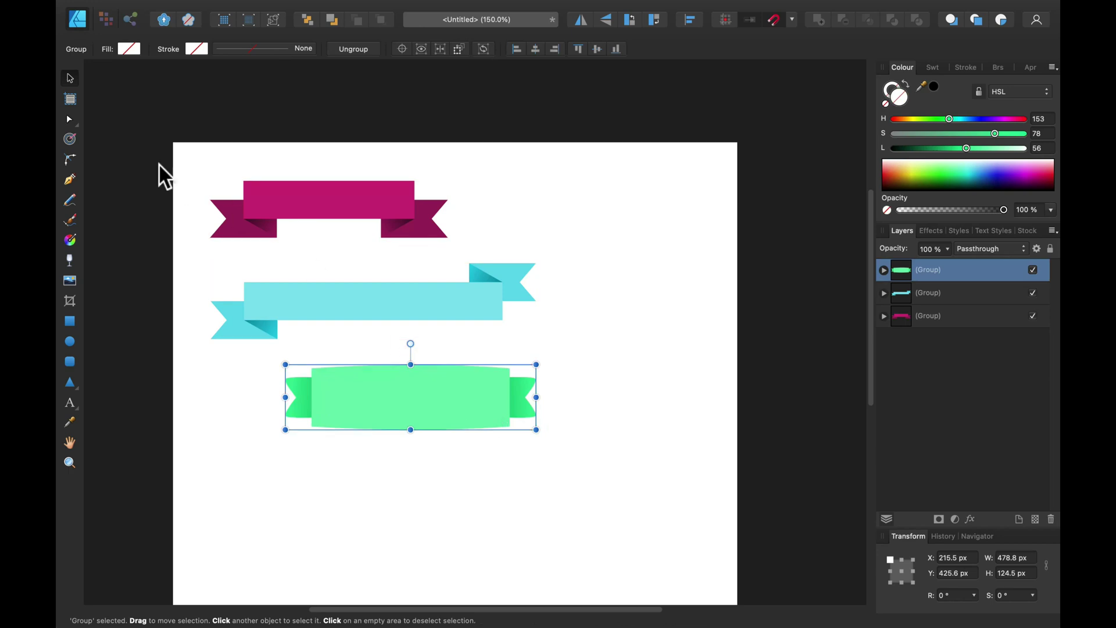
Centre the magenta ribbon horizontally on the page
{"action": "left_click", "coordinate": [178, 158]}
{"action": "left_click_drag", "start_coordinate": [197, 155], "coordinate": [486, 256]}
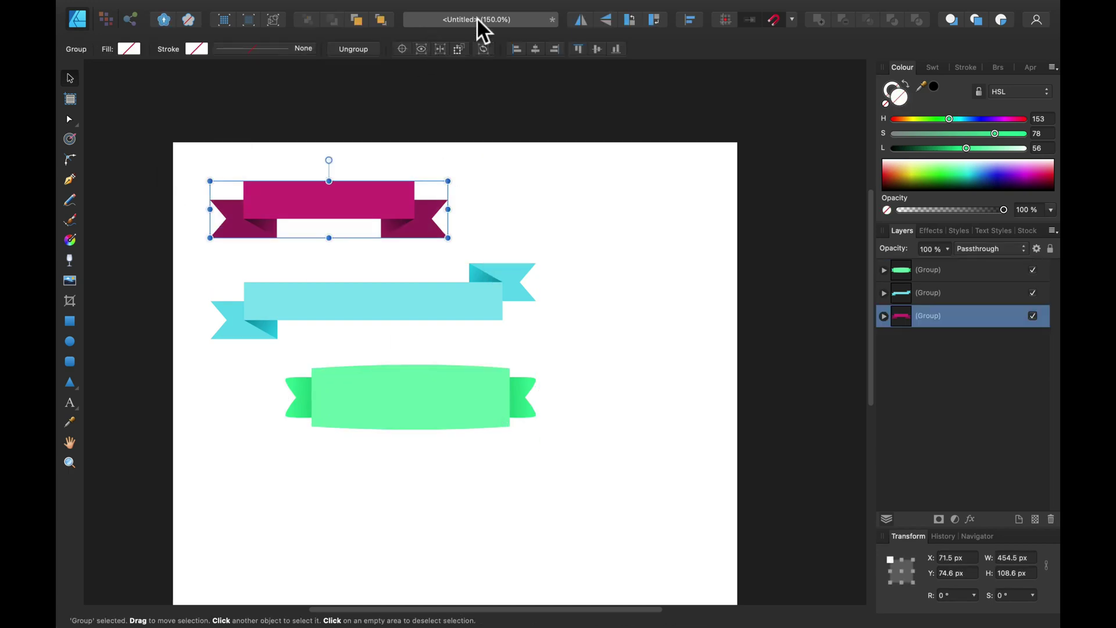
{"action": "left_click", "coordinate": [690, 19]}
{"action": "left_click", "coordinate": [718, 61]}
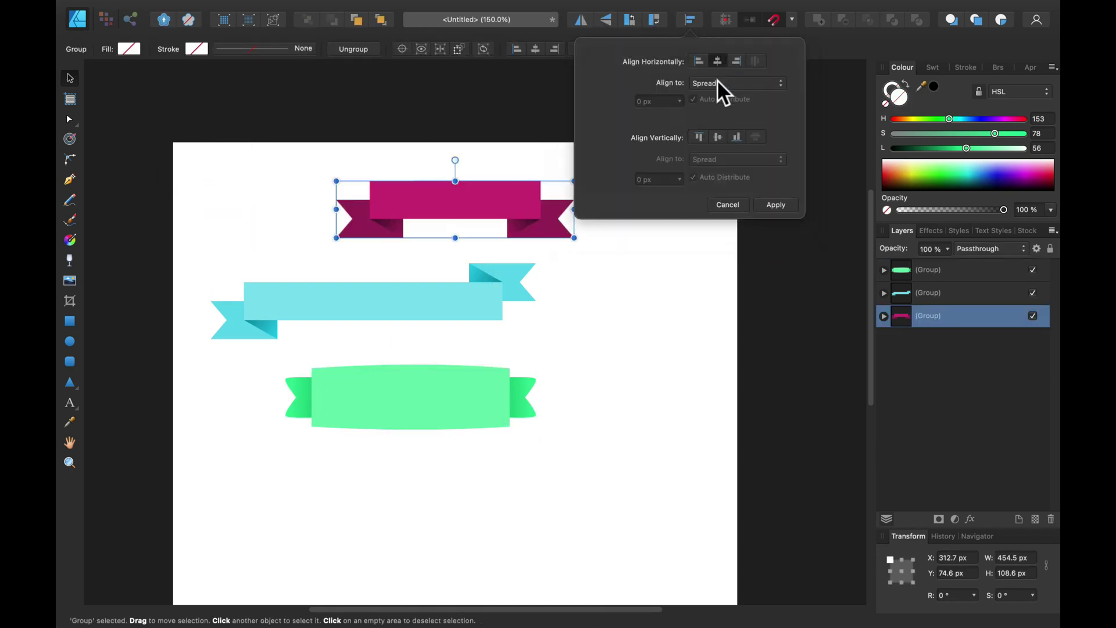
{"action": "left_click", "coordinate": [618, 276]}
Centre the cyan ribbon and the green ribbon horizontally on the page, one after the other
{"action": "mouse_move", "coordinate": [560, 247]}
{"action": "left_mouse_down"}
{"action": "mouse_move", "coordinate": [191, 395]}
{"action": "mouse_move", "coordinate": [184, 373]}
{"action": "left_mouse_up"}
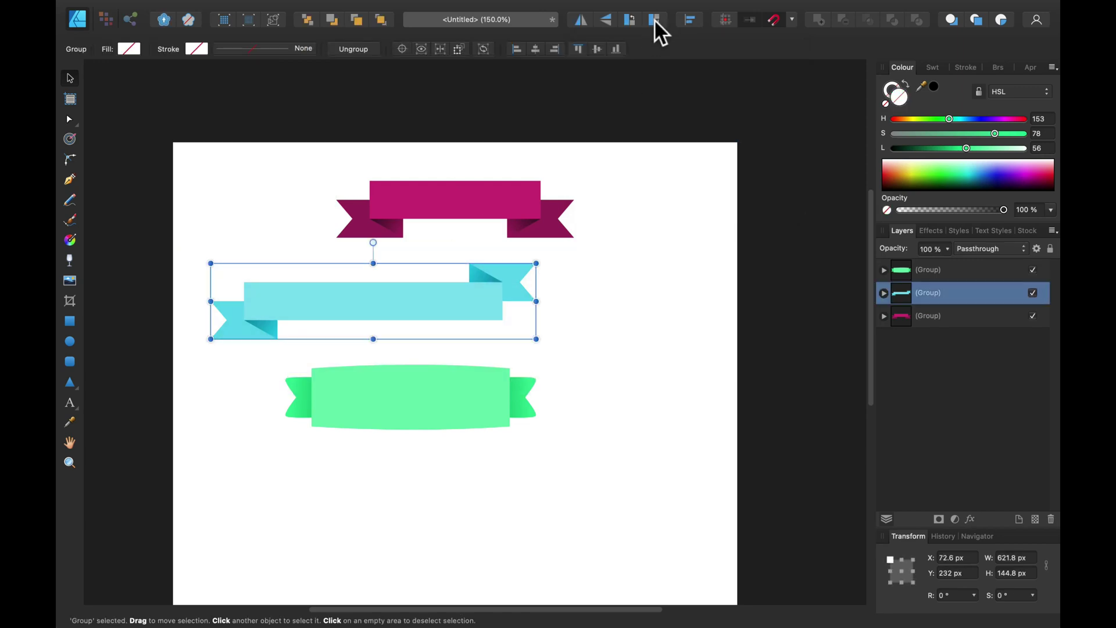
{"action": "left_click", "coordinate": [690, 19]}
{"action": "left_click", "coordinate": [718, 61]}
{"action": "left_click_drag", "start_coordinate": [575, 352], "coordinate": [209, 494]}
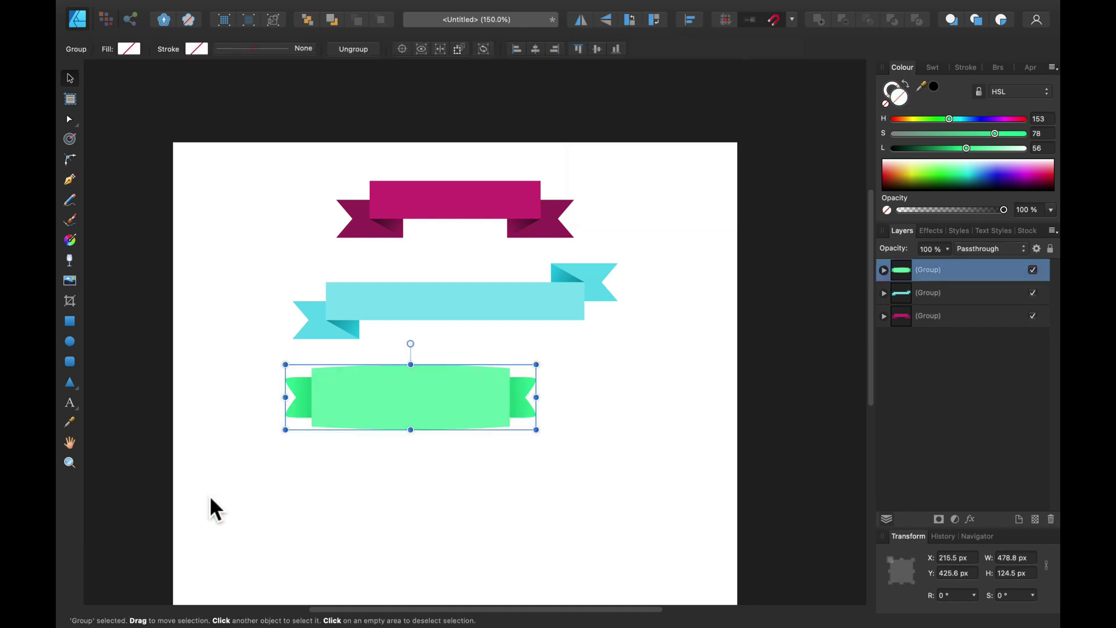
{"action": "left_click", "coordinate": [695, 21]}
{"action": "left_click", "coordinate": [718, 61]}
{"action": "left_click", "coordinate": [657, 330]}
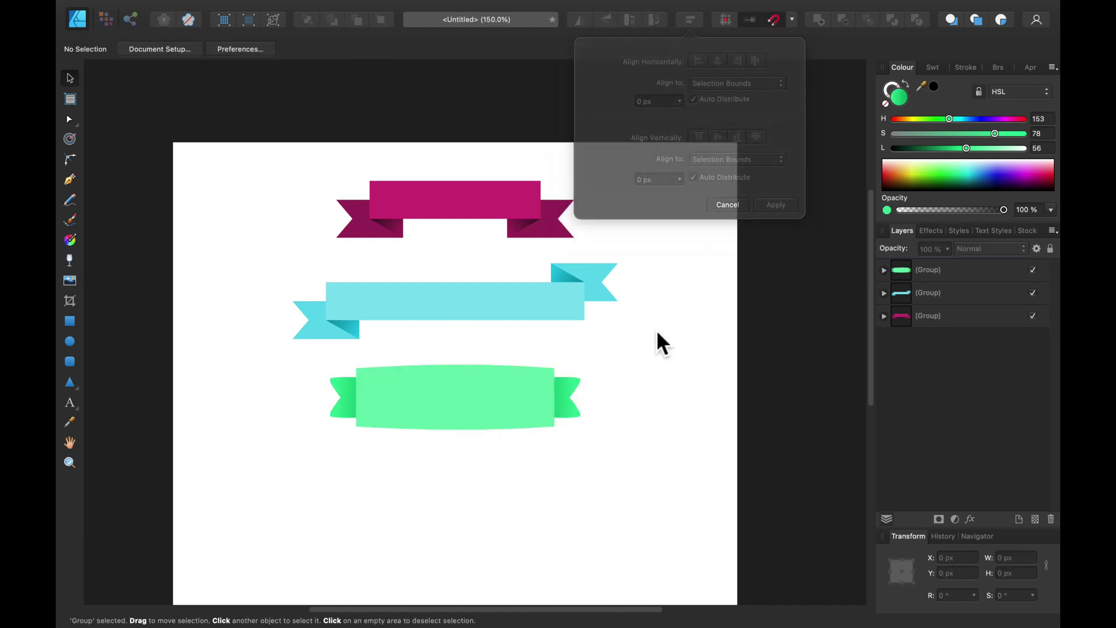
Draw a rectangle about 703 by 96 px beneath the green ribbon and a smaller one, about 132 by 83 px, under its left end
{"action": "scroll", "coordinate": [619, 330], "scroll_direction": "down", "scroll_amount": 5}
{"action": "scroll", "coordinate": [617, 329], "scroll_direction": "up", "scroll_amount": 5}
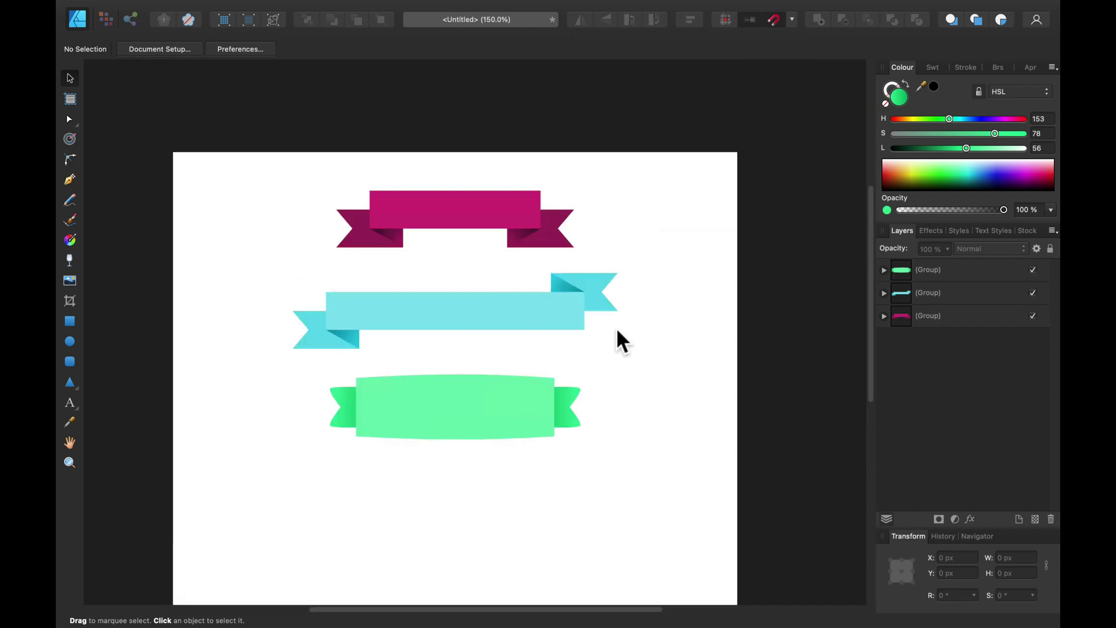
{"action": "scroll", "coordinate": [508, 421], "scroll_direction": "down", "scroll_amount": 3}
{"action": "scroll", "coordinate": [507, 421], "scroll_direction": "down", "scroll_amount": 1}
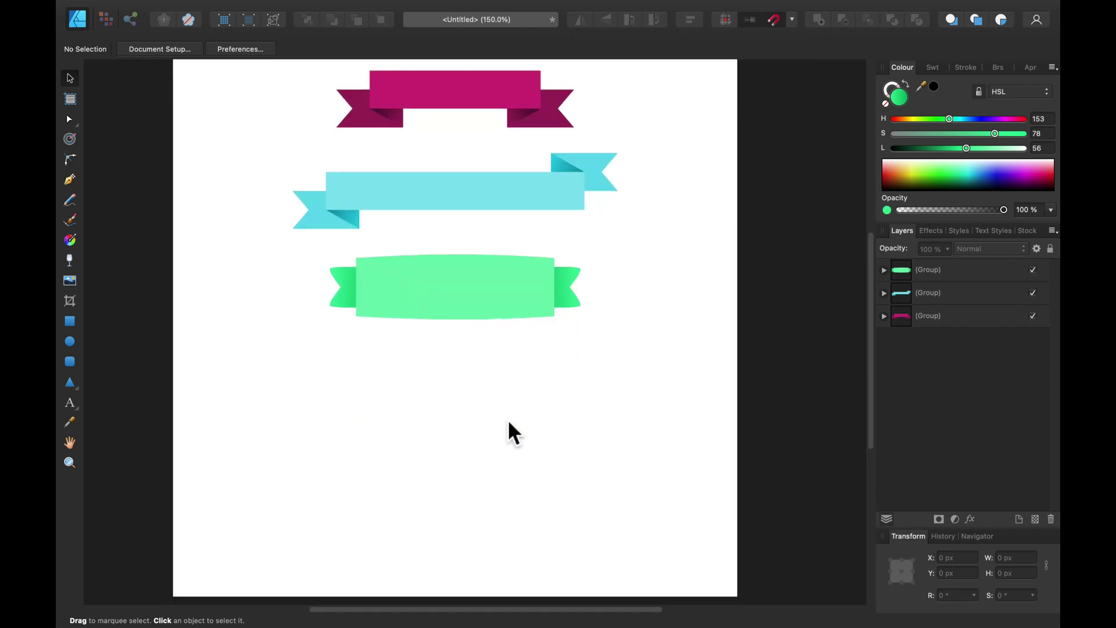
{"action": "left_click", "coordinate": [70, 323]}
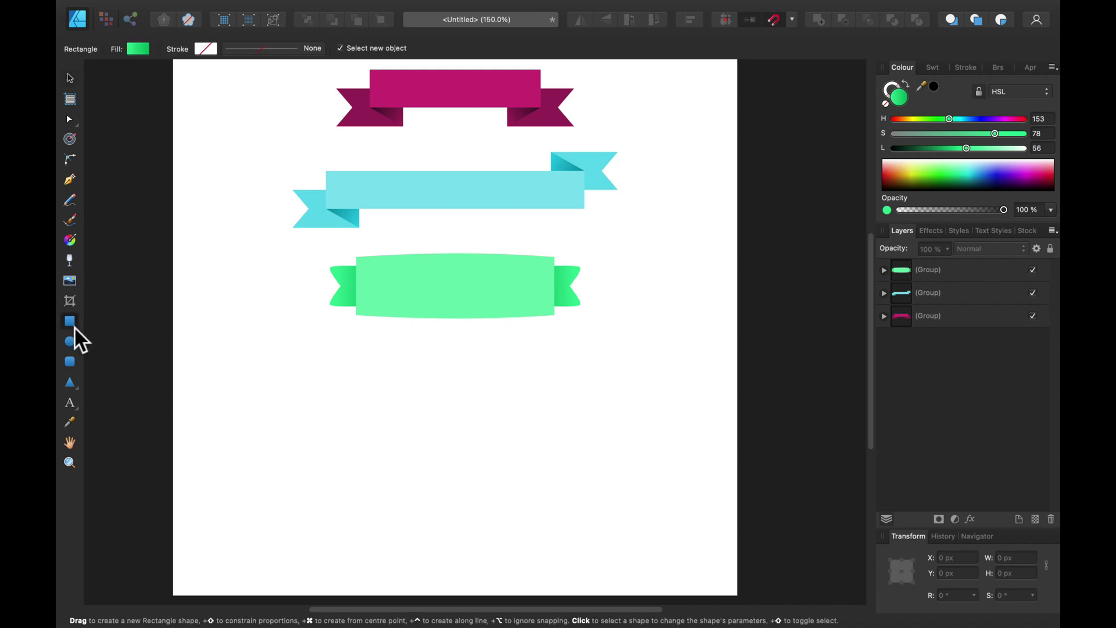
{"action": "left_click_drag", "start_coordinate": [267, 355], "coordinate": [636, 406]}
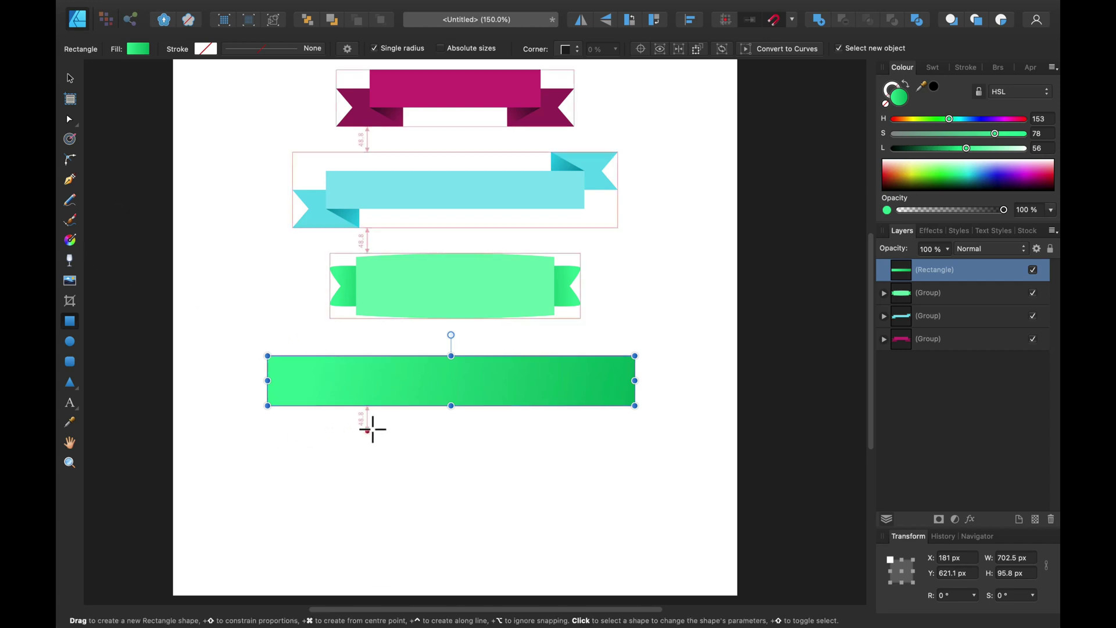
{"action": "left_click_drag", "start_coordinate": [336, 405], "coordinate": [275, 457]}
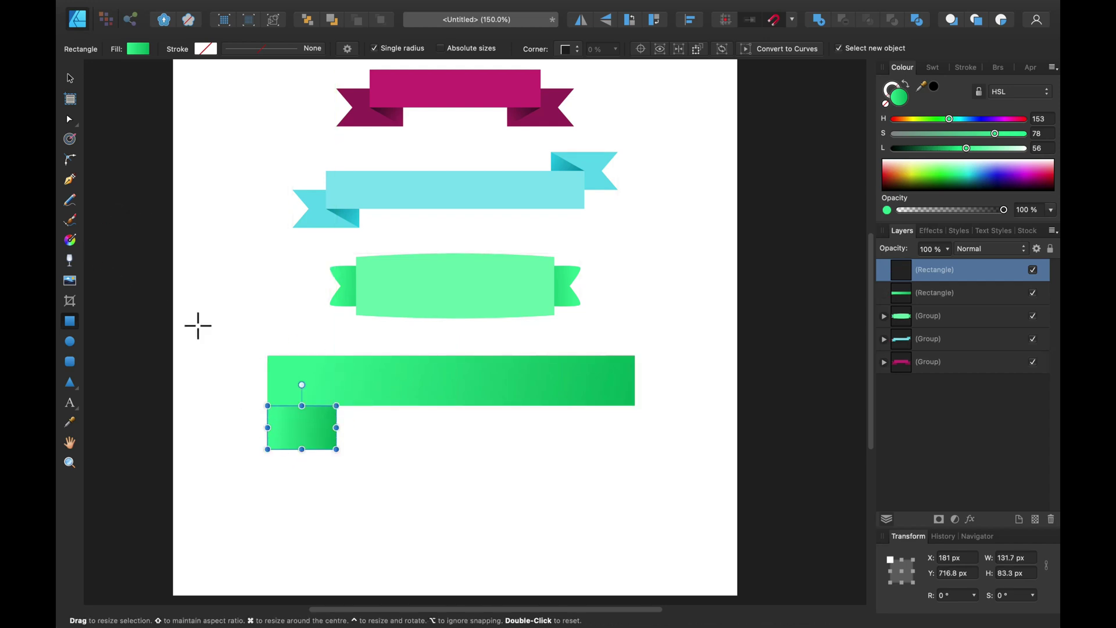
Duplicate the long rectangle straight down so the copy meets the small rectangle's lower edge
{"action": "left_click", "coordinate": [70, 77]}
{"action": "left_click", "coordinate": [577, 396]}
{"action": "left_click_drag", "start_coordinate": [541, 386], "coordinate": [548, 511]}
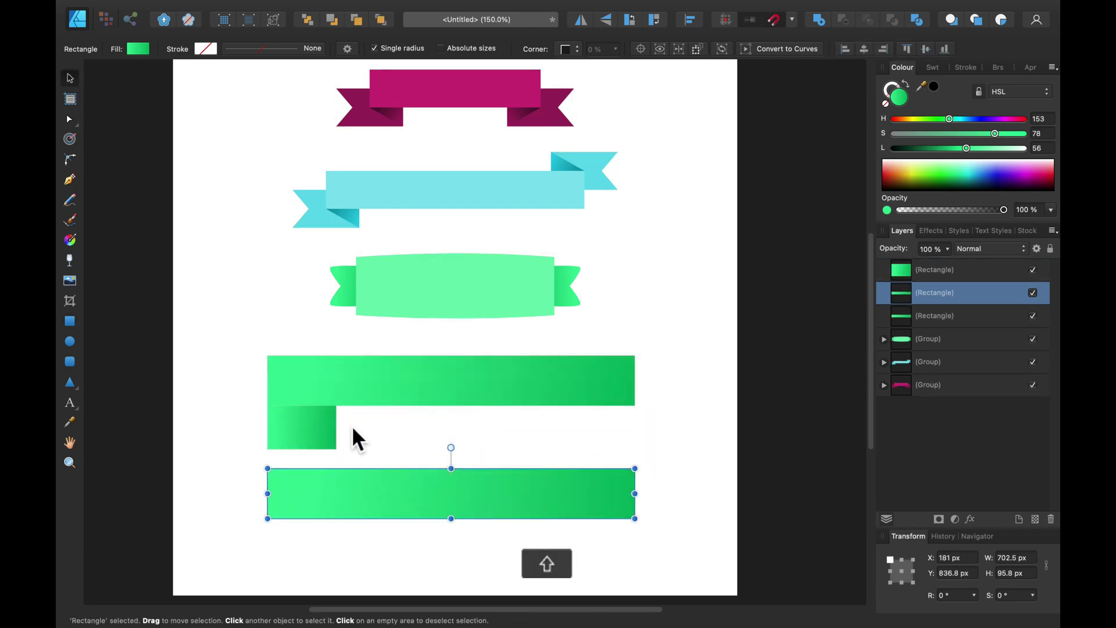
{"action": "left_click_drag", "start_coordinate": [387, 494], "coordinate": [386, 480]}
Convert the small rectangle to curves and delete its lower-left node to form a triangular fold
{"action": "left_click", "coordinate": [316, 424]}
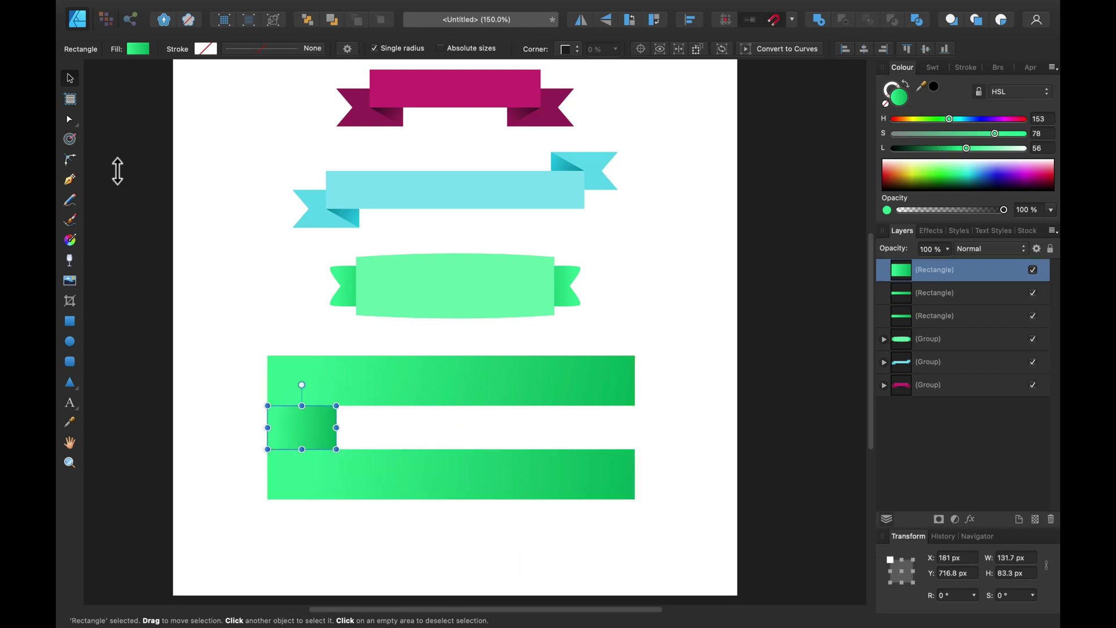
{"action": "left_click", "coordinate": [70, 120]}
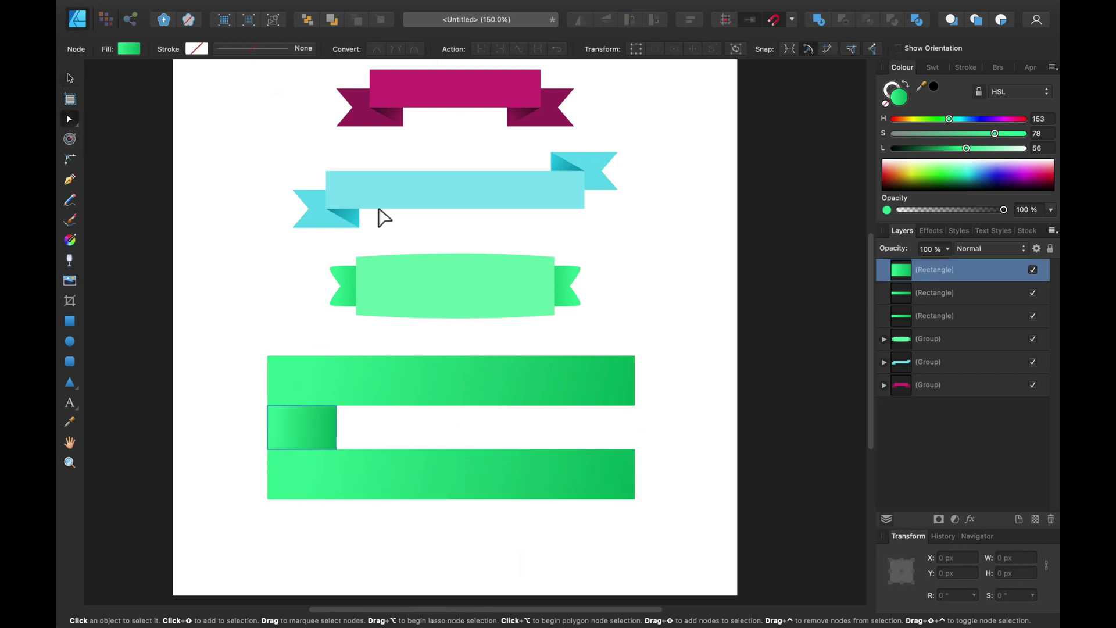
{"action": "key", "text": "v"}
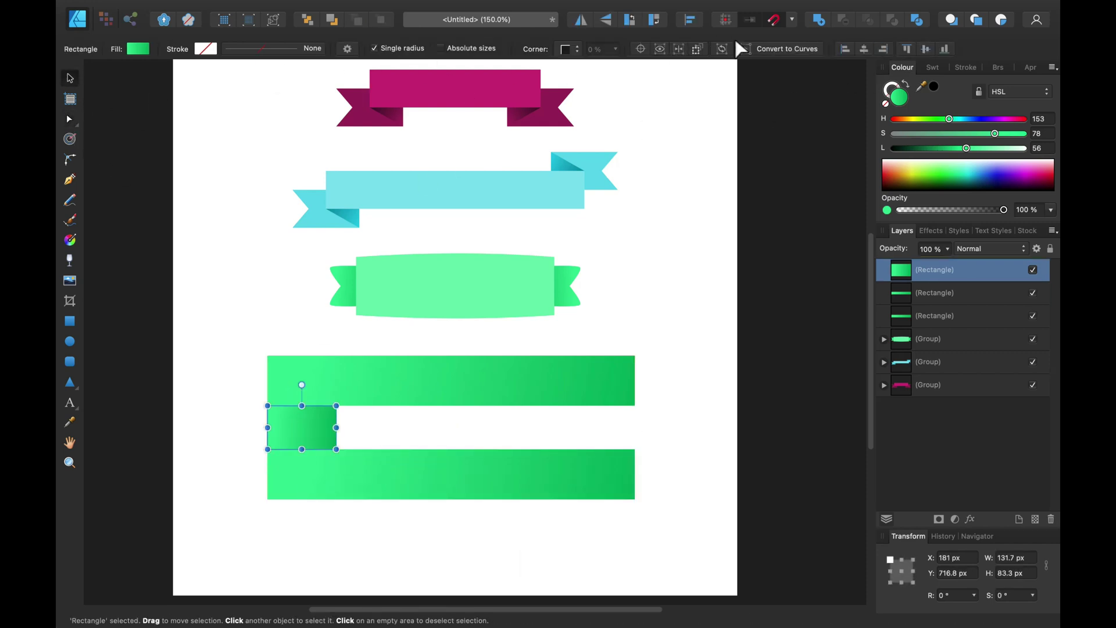
{"action": "left_click", "coordinate": [780, 48]}
{"action": "left_click", "coordinate": [70, 119]}
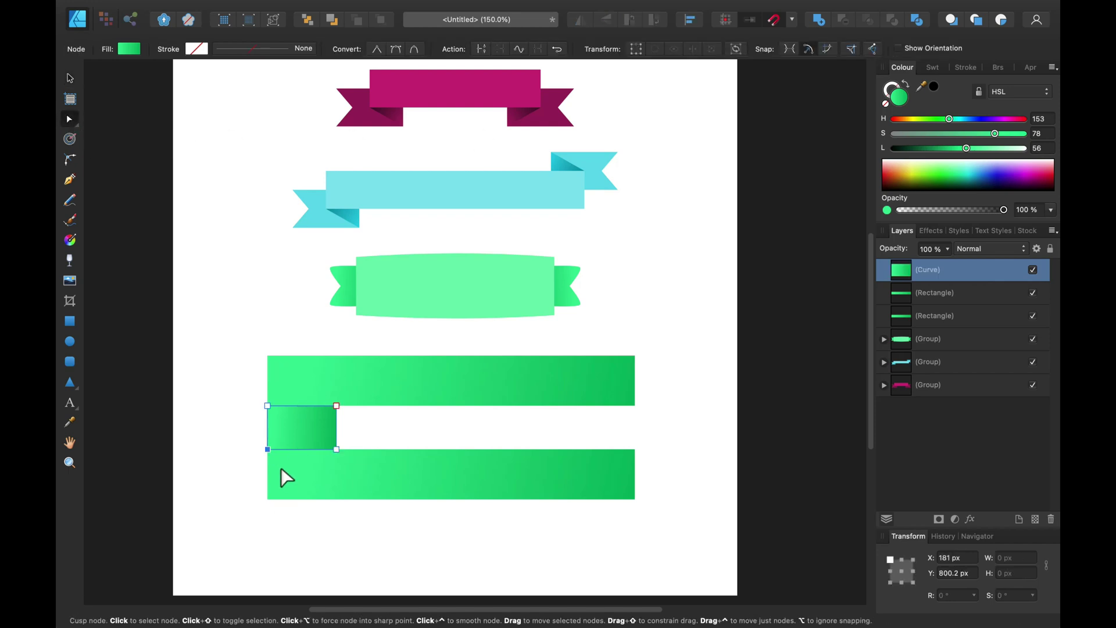
{"action": "key", "text": "Delete"}
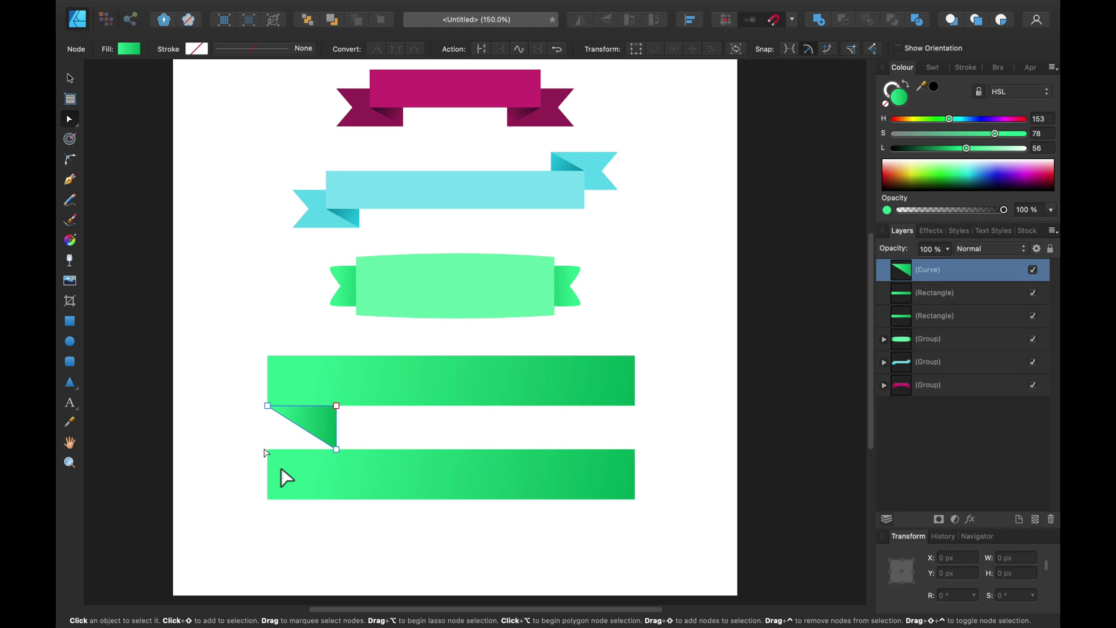
{"action": "left_click", "coordinate": [71, 79]}
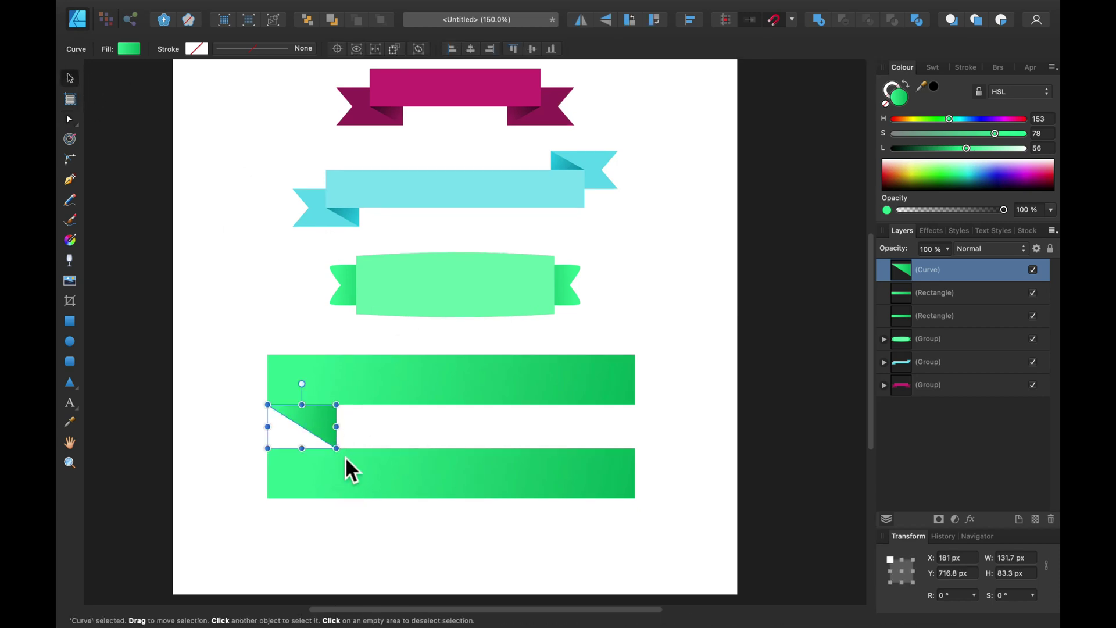
Delete the lower copy of the long rectangle
{"action": "left_click", "coordinate": [310, 489]}
{"action": "left_click", "coordinate": [334, 443]}
{"action": "left_click", "coordinate": [310, 490]}
{"action": "key", "text": "Delete"}
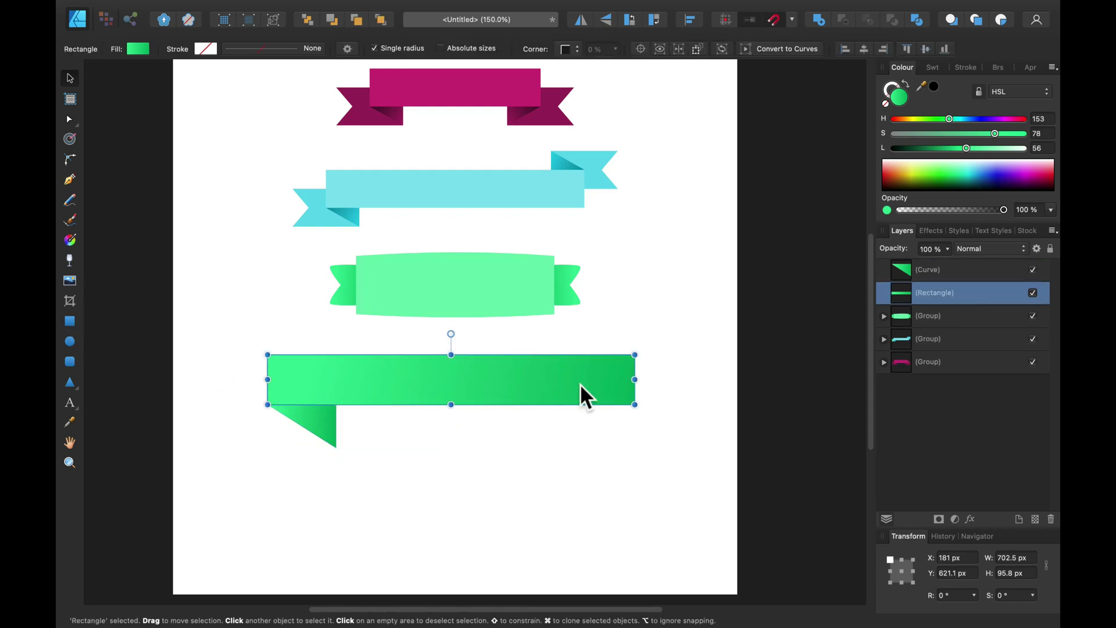
Shorten the long rectangle to about 359 px wide and move it right together with the triangle
{"action": "left_click_drag", "start_coordinate": [634, 379], "coordinate": [455, 379]}
{"action": "left_click_drag", "start_coordinate": [480, 485], "coordinate": [236, 343]}
{"action": "left_click_drag", "start_coordinate": [322, 389], "coordinate": [503, 394]}
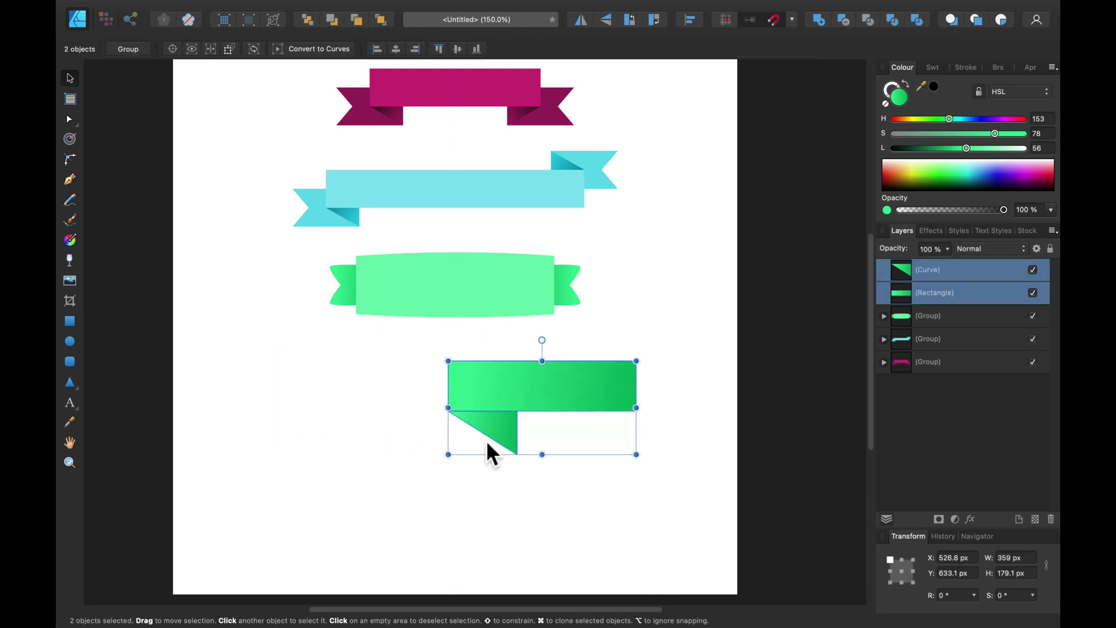
Duplicate the rectangle down and left, aligned with the triangle's right and lower edges, and layer the copy beneath the original rectangle
{"action": "left_click", "coordinate": [465, 477]}
{"action": "left_click", "coordinate": [545, 402]}
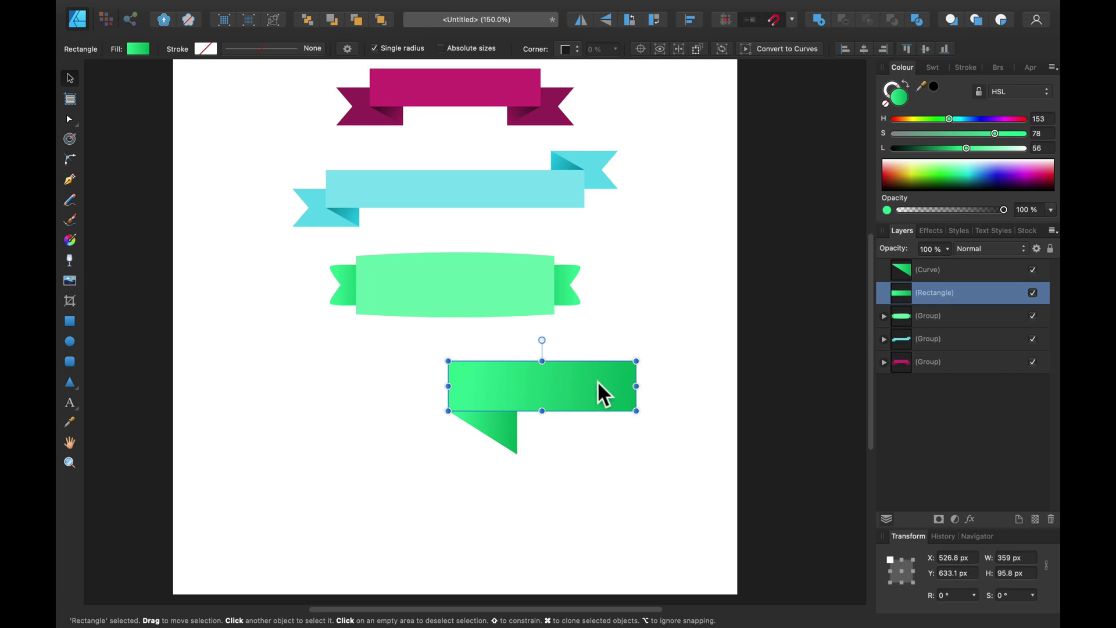
{"action": "mouse_move", "coordinate": [589, 389]}
{"action": "left_mouse_down"}
{"action": "mouse_move", "coordinate": [462, 461]}
{"action": "mouse_move", "coordinate": [469, 436]}
{"action": "left_mouse_up"}
{"action": "left_click_drag", "start_coordinate": [982, 294], "coordinate": [965, 331]}
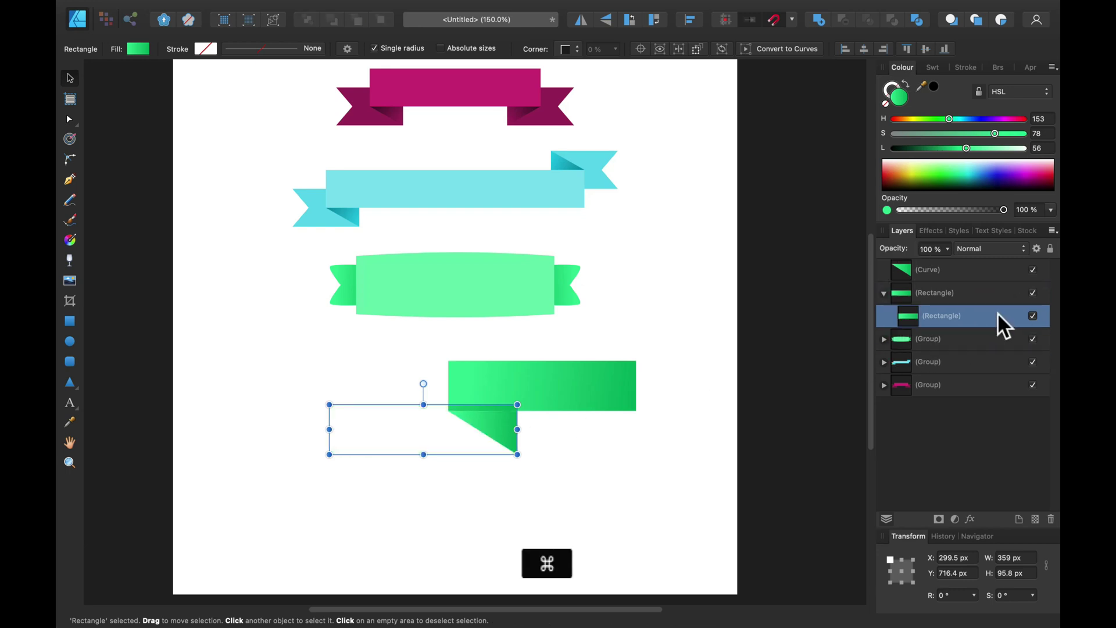
{"action": "key", "text": "super+z"}
{"action": "left_click_drag", "start_coordinate": [982, 301], "coordinate": [907, 338]}
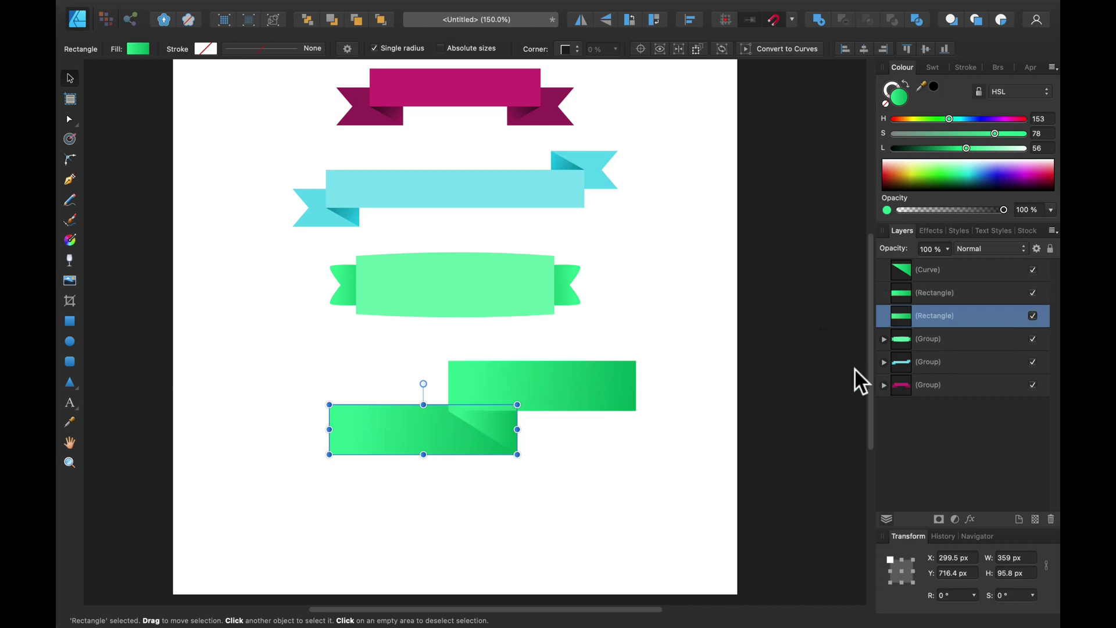
Recolour the two rectangles and triangle yellow with hue 52 and lightness 70, and centre them beneath the other ribbons
{"action": "left_click_drag", "start_coordinate": [661, 343], "coordinate": [256, 511]}
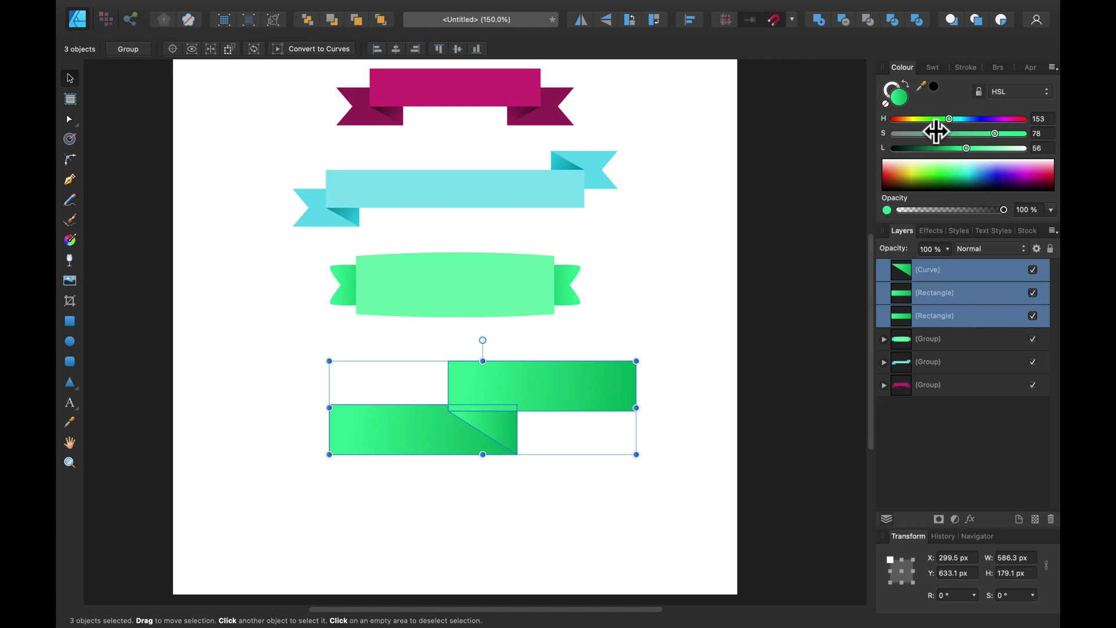
{"action": "left_click", "coordinate": [910, 120]}
{"action": "left_click_drag", "start_coordinate": [910, 119], "coordinate": [914, 120]}
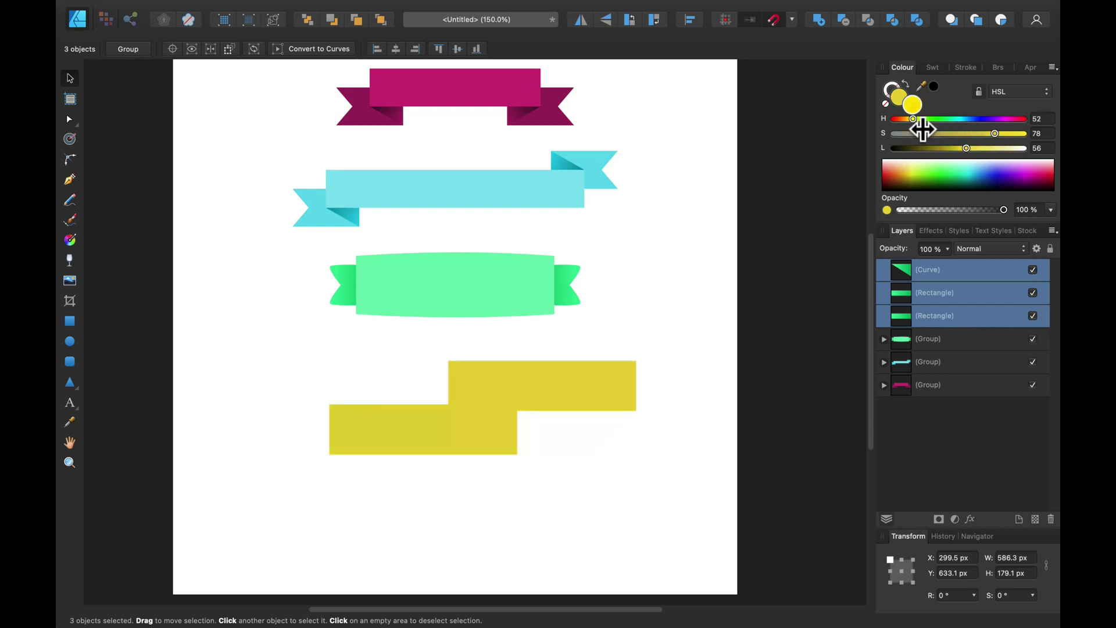
{"action": "left_click", "coordinate": [992, 158]}
{"action": "left_click_drag", "start_coordinate": [527, 384], "coordinate": [518, 380]}
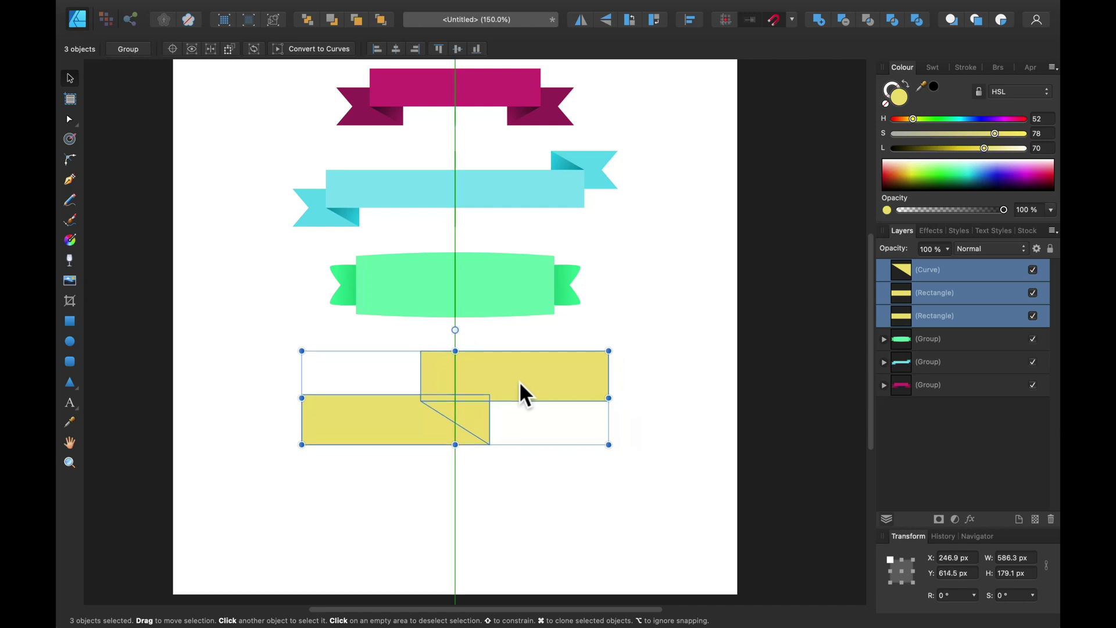
{"action": "left_click", "coordinate": [634, 332]}
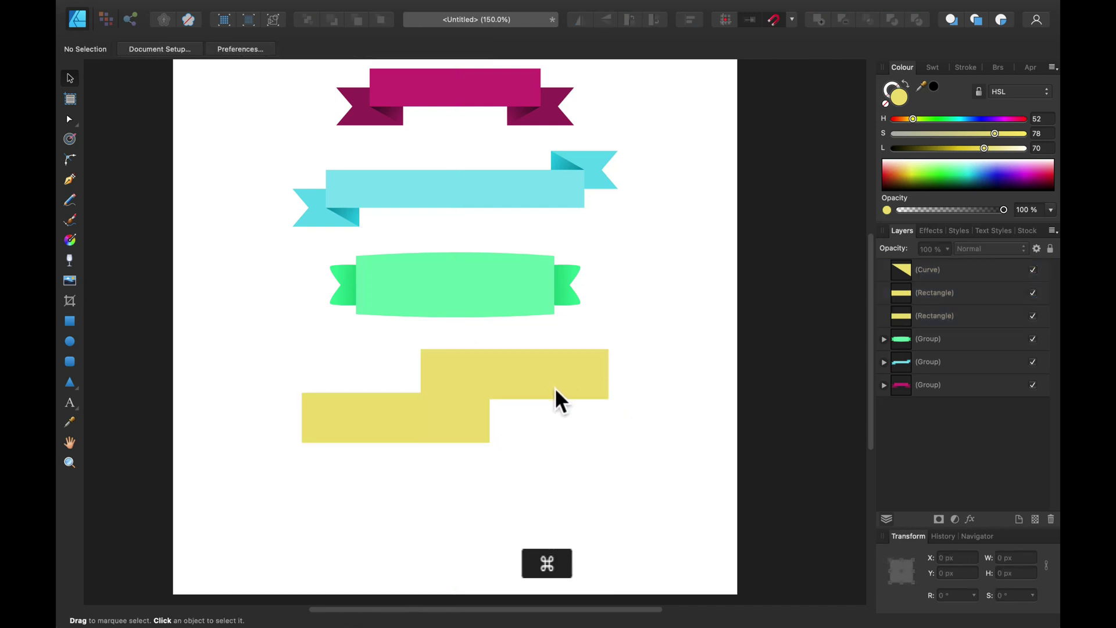
Darken the triangular fold by lowering its lightness to 61
{"action": "key", "text": "super+equal"}
{"action": "scroll", "coordinate": [535, 406], "scroll_direction": "down", "scroll_amount": 5}
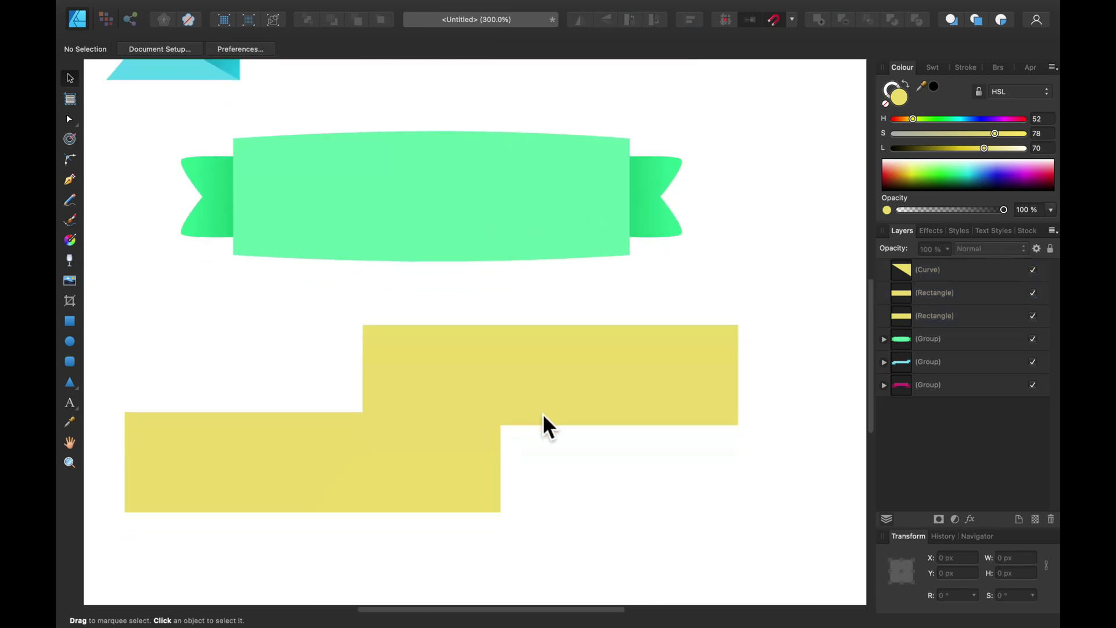
{"action": "scroll", "coordinate": [581, 410], "scroll_direction": "left", "scroll_amount": 3}
{"action": "left_click", "coordinate": [555, 385]}
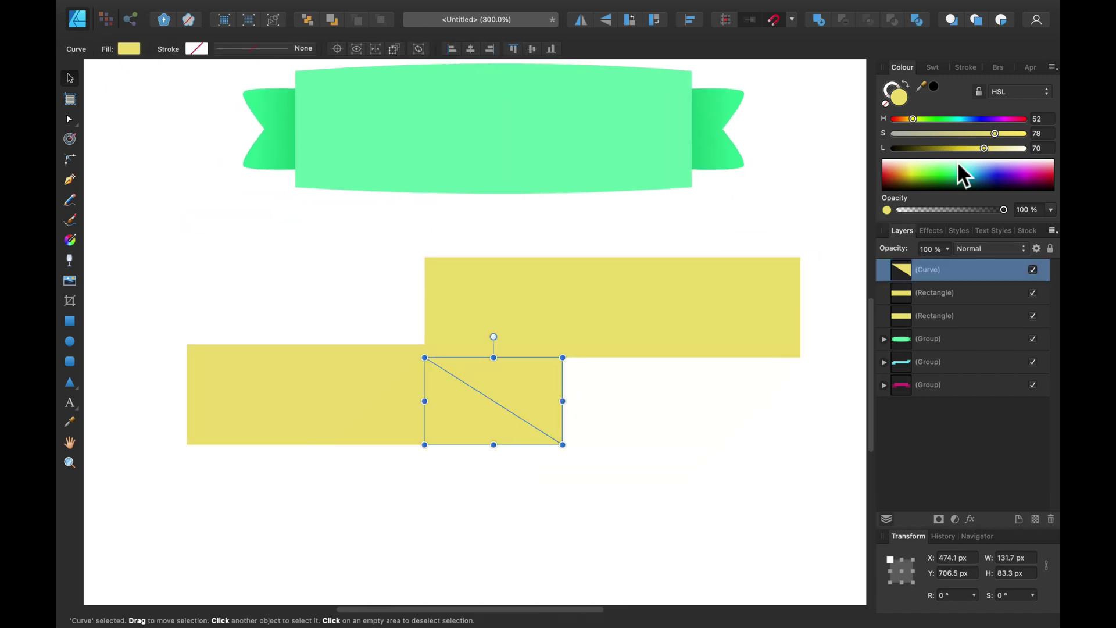
{"action": "left_click_drag", "start_coordinate": [984, 148], "coordinate": [973, 149]}
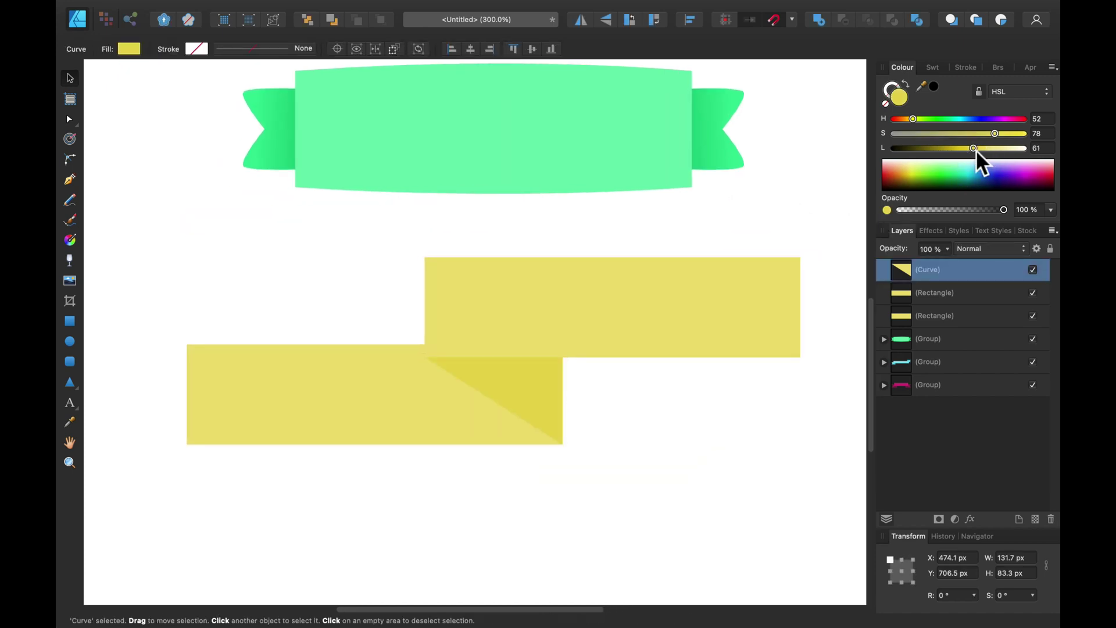
Apply a diagonal gradient to the triangular fold, shading it darker toward its upper-left corner
{"action": "left_click", "coordinate": [69, 239]}
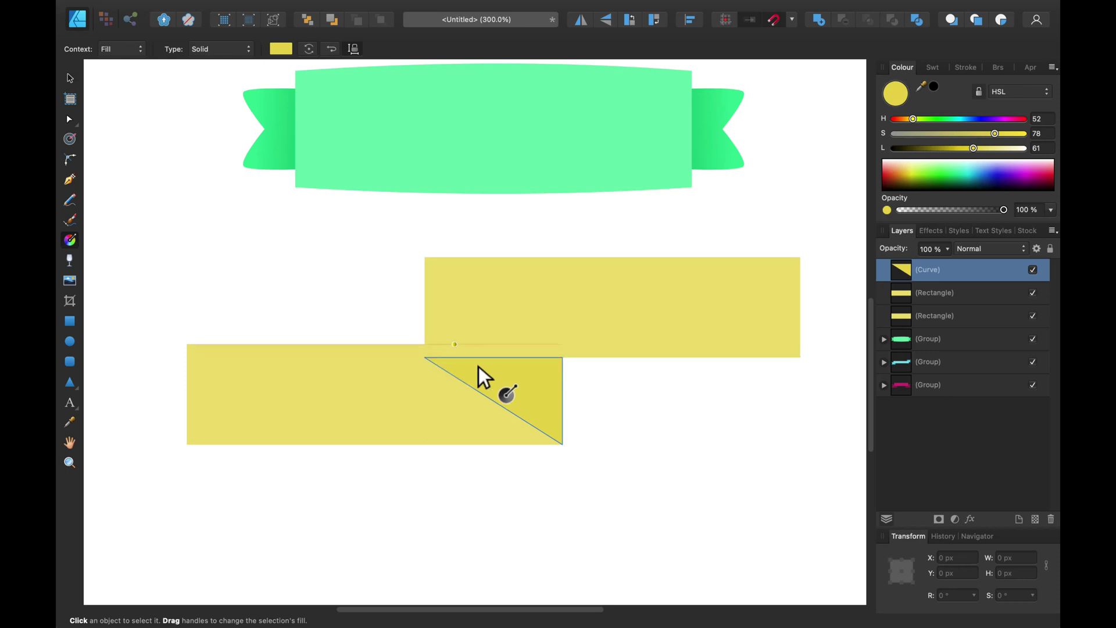
{"action": "left_click_drag", "start_coordinate": [454, 344], "coordinate": [519, 386]}
{"action": "left_click_drag", "start_coordinate": [571, 447], "coordinate": [426, 326]}
{"action": "left_click", "coordinate": [71, 78]}
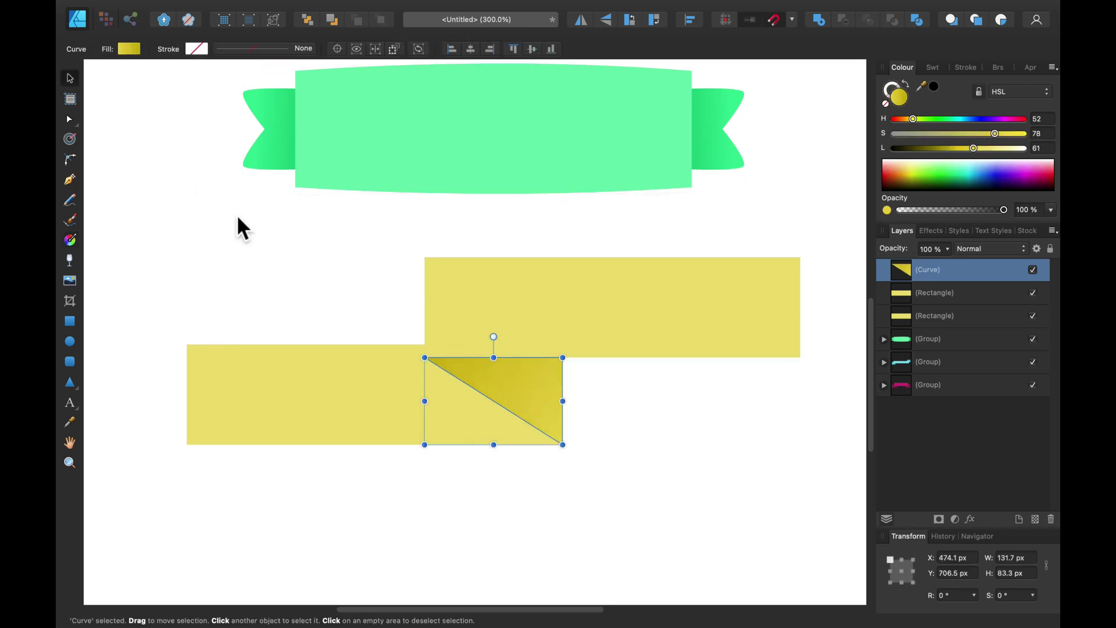
{"action": "left_click", "coordinate": [302, 273]}
{"action": "left_click_drag", "start_coordinate": [427, 403], "coordinate": [336, 448]}
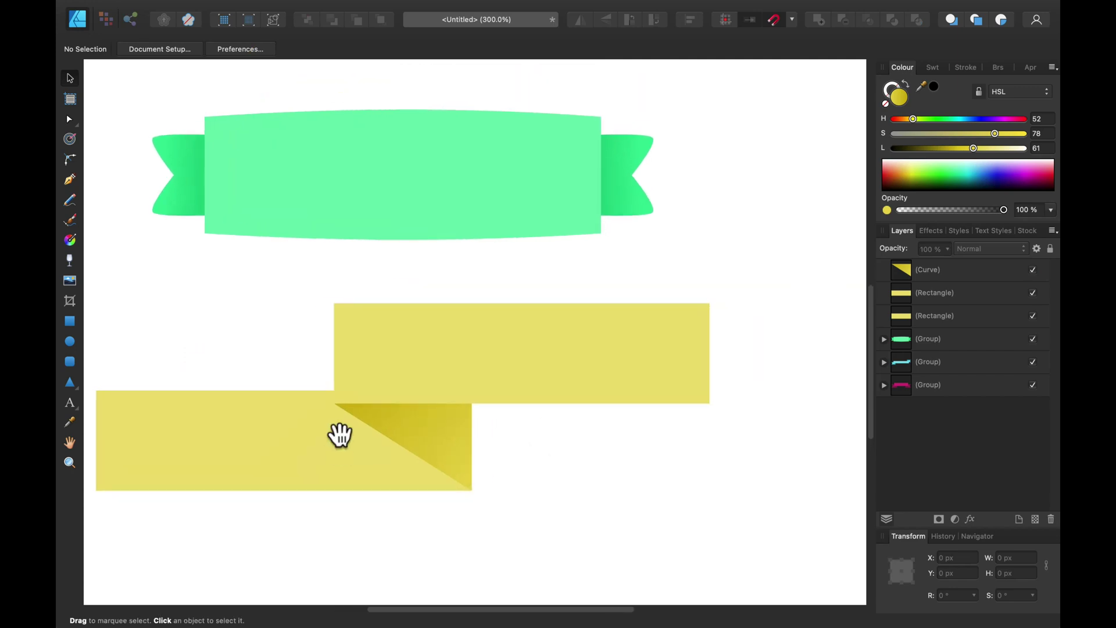
Lighten the upper yellow rectangle to a lightness of 76
{"action": "left_click", "coordinate": [473, 338]}
{"action": "left_click", "coordinate": [991, 149]}
{"action": "left_click", "coordinate": [681, 451]}
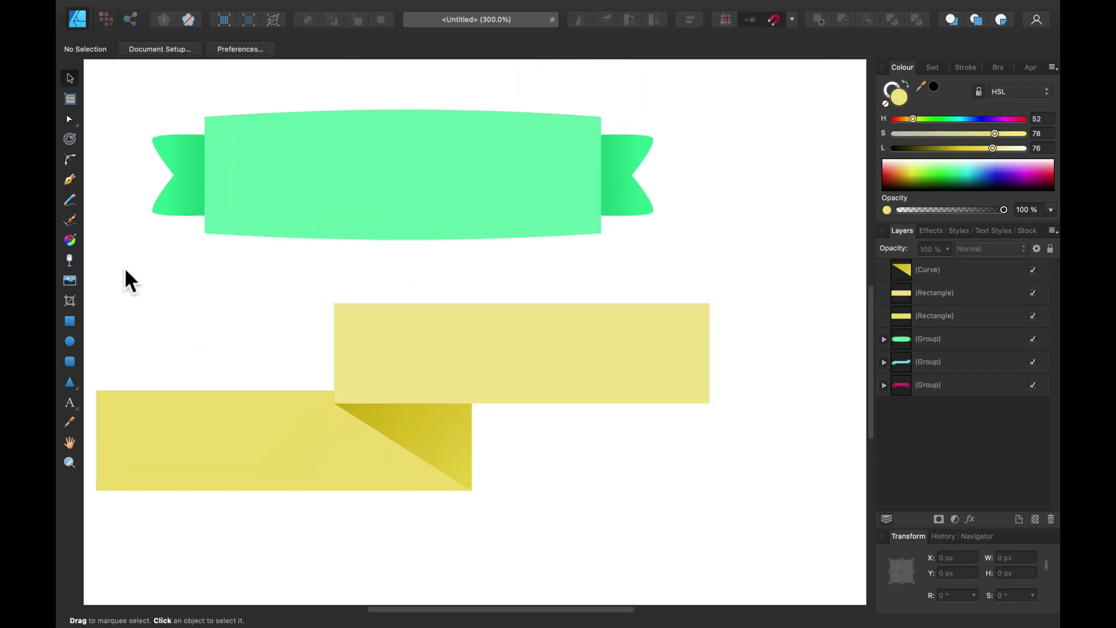
Draw a circle about 49 px wide centred on the upper rectangle's right edge
{"action": "left_click", "coordinate": [70, 341]}
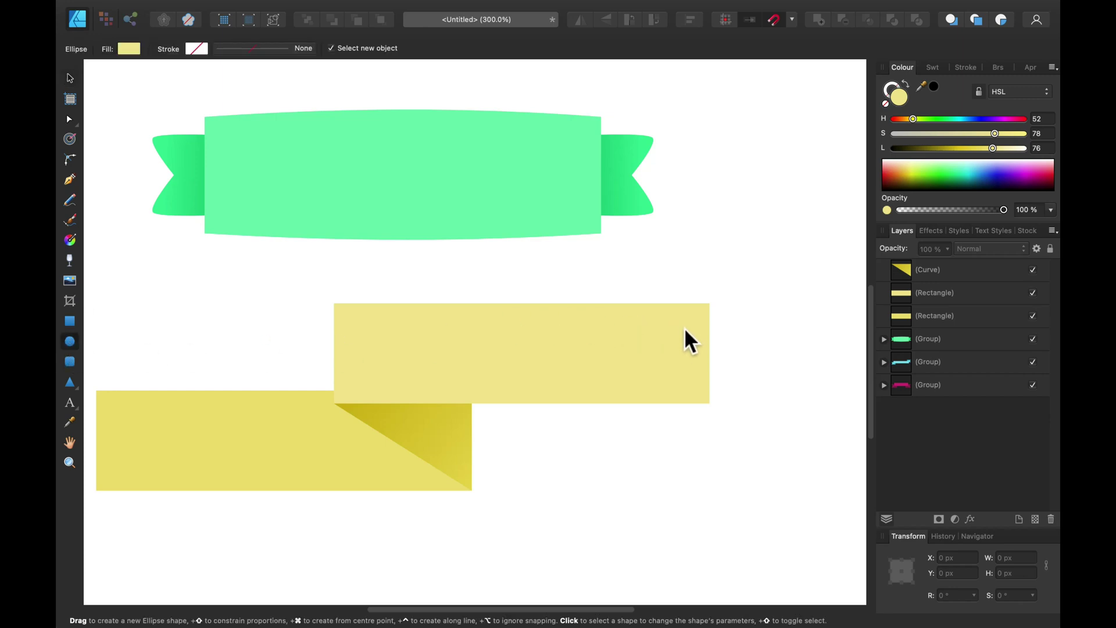
{"action": "mouse_move", "coordinate": [689, 322]}
{"action": "left_mouse_down"}
{"action": "mouse_move", "coordinate": [767, 394]}
{"action": "mouse_move", "coordinate": [714, 361]}
{"action": "left_mouse_up"}
{"action": "left_click", "coordinate": [77, 73]}
{"action": "key", "text": "space"}
{"action": "left_click_drag", "start_coordinate": [620, 503], "coordinate": [720, 417]}
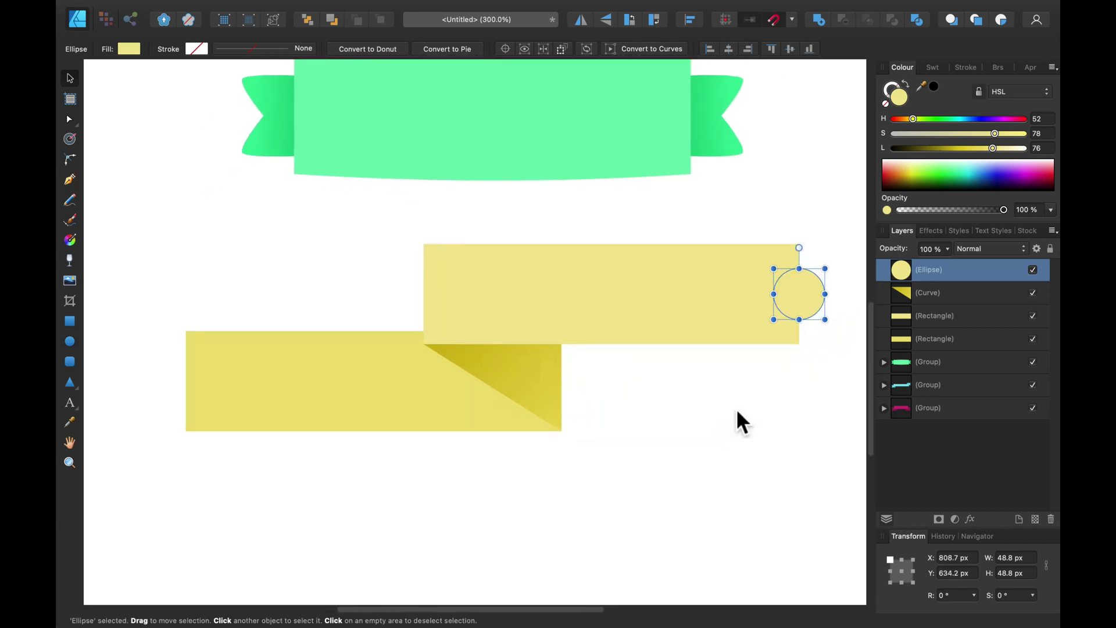
Duplicate the circle onto the lower rectangle's left edge and subtract the copy to cut a semicircular notch
{"action": "left_click_drag", "start_coordinate": [765, 314], "coordinate": [200, 386]}
{"action": "left_click", "coordinate": [304, 381], "text": "shift"}
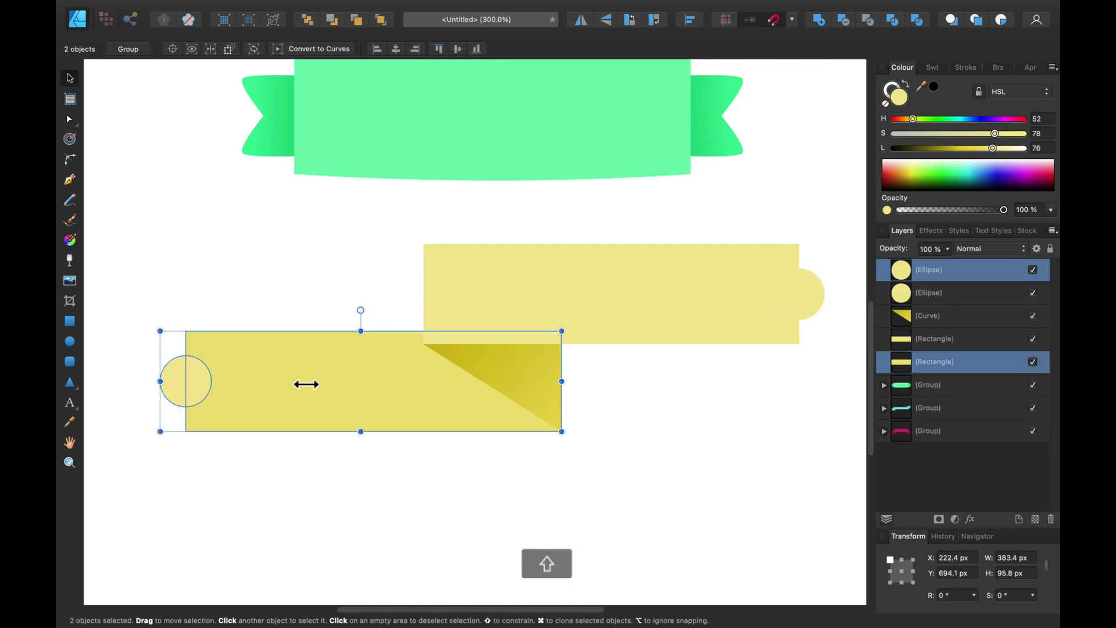
{"action": "left_click", "coordinate": [847, 25]}
Merge the remaining circle with the upper yellow rectangle into one rounded-tab shape
{"action": "left_click", "coordinate": [813, 294]}
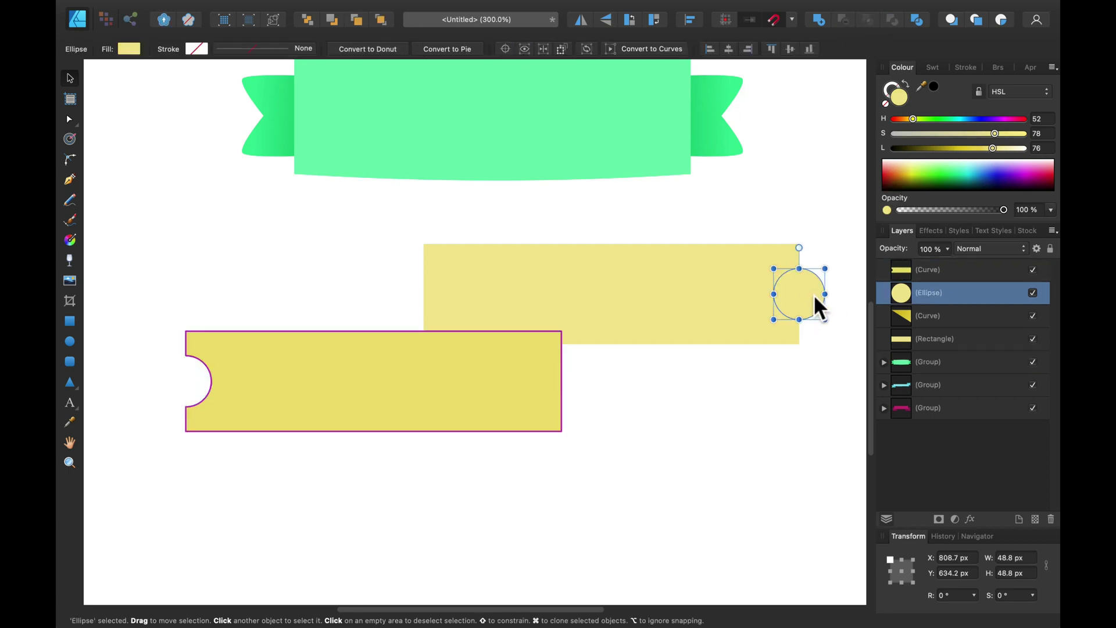
{"action": "left_click", "coordinate": [714, 250], "text": "shift"}
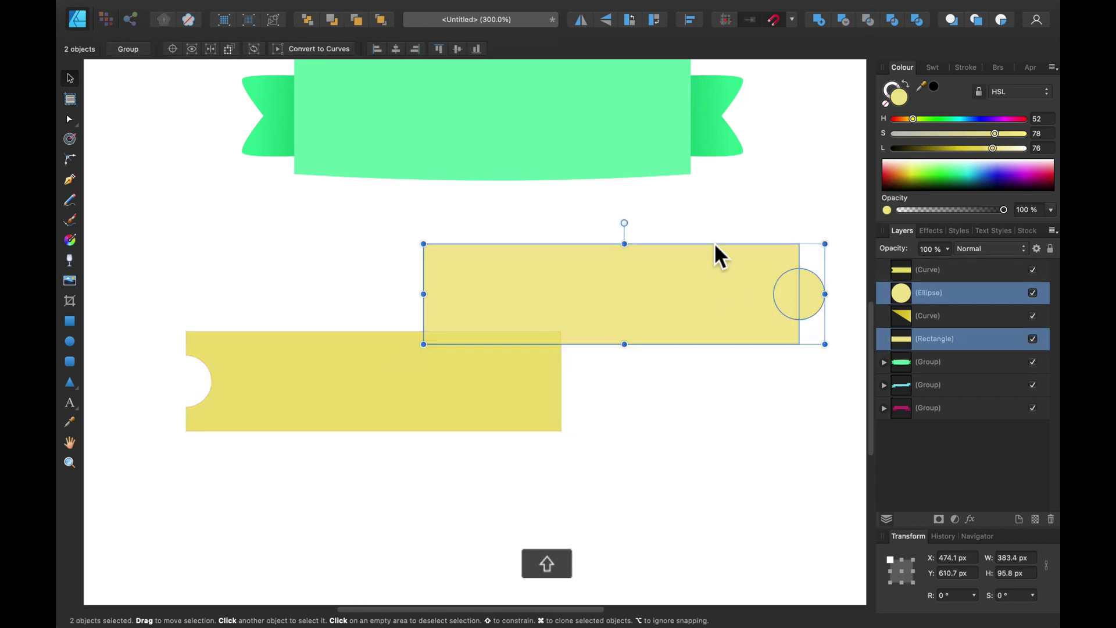
{"action": "left_click", "coordinate": [821, 20]}
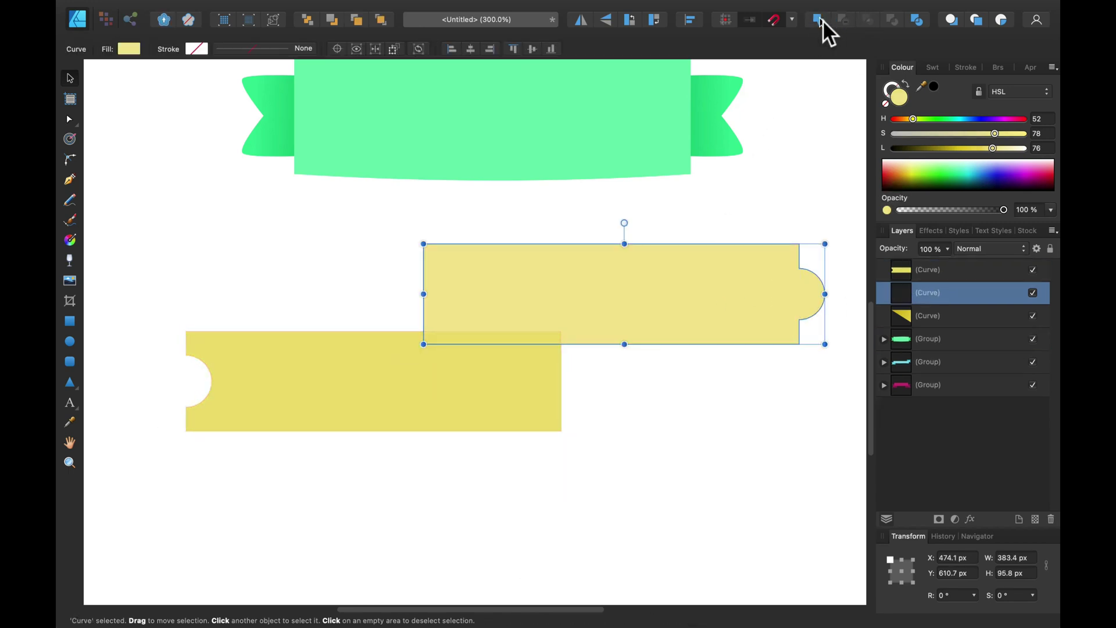
Move the notched lower banner piece beneath the triangular fold in the layer order
{"action": "left_click", "coordinate": [995, 322]}
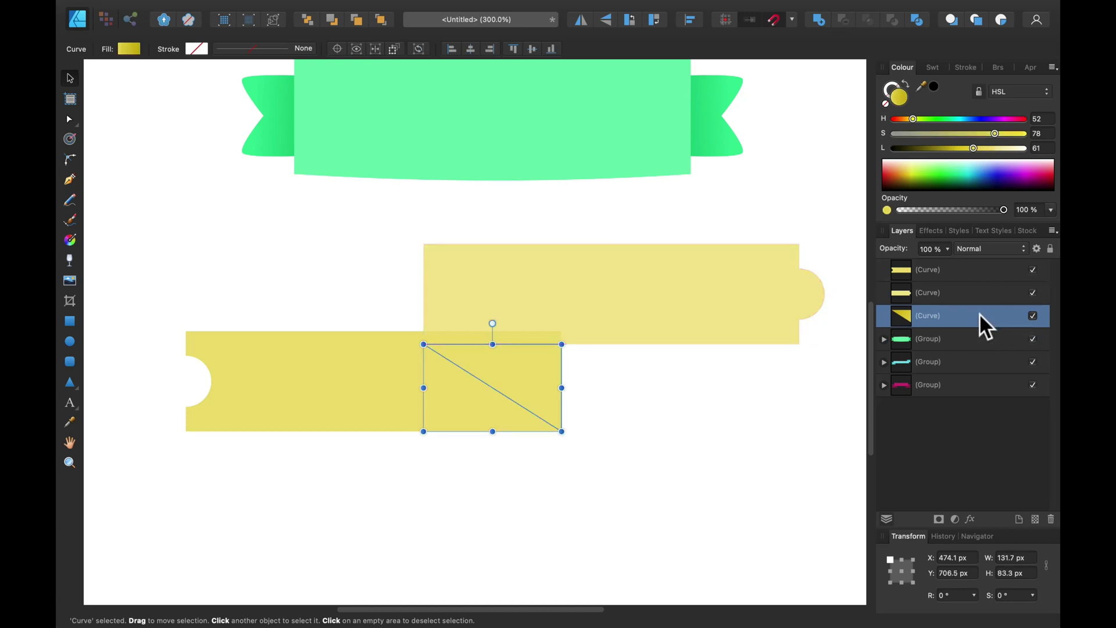
{"action": "left_click", "coordinate": [975, 273]}
{"action": "left_click_drag", "start_coordinate": [976, 277], "coordinate": [975, 326]}
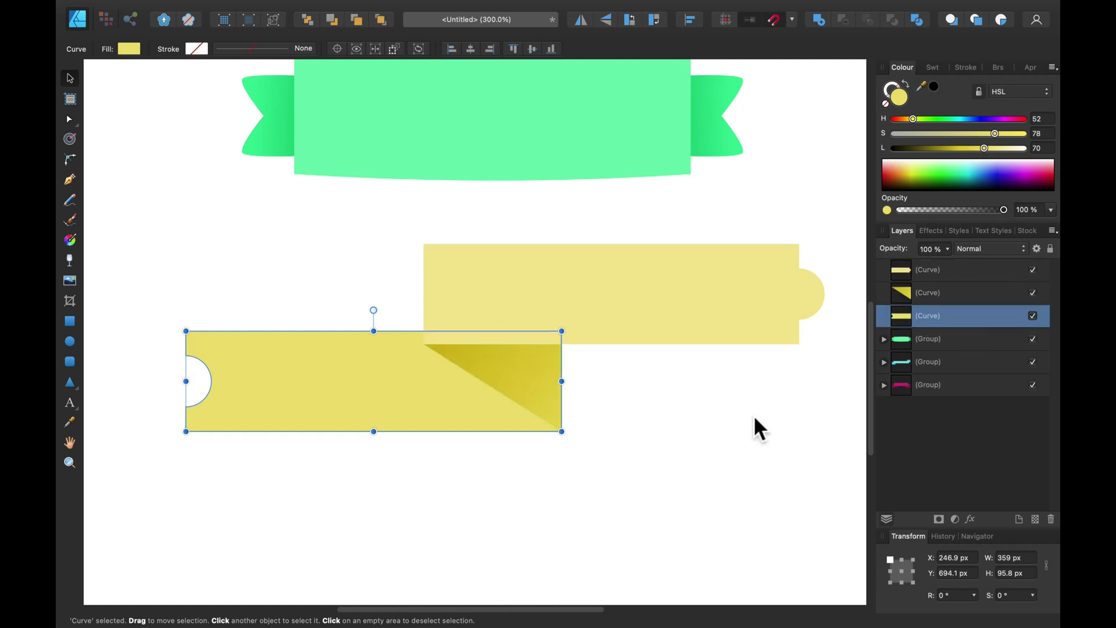
{"action": "left_click", "coordinate": [590, 435]}
Group the three parts of the folded yellow banner
{"action": "scroll", "coordinate": [590, 434], "scroll_direction": "down", "scroll_amount": 5}
{"action": "scroll", "coordinate": [591, 434], "scroll_direction": "up", "scroll_amount": 4}
{"action": "key", "text": "super+1"}
{"action": "left_click_drag", "start_coordinate": [359, 284], "coordinate": [652, 411]}
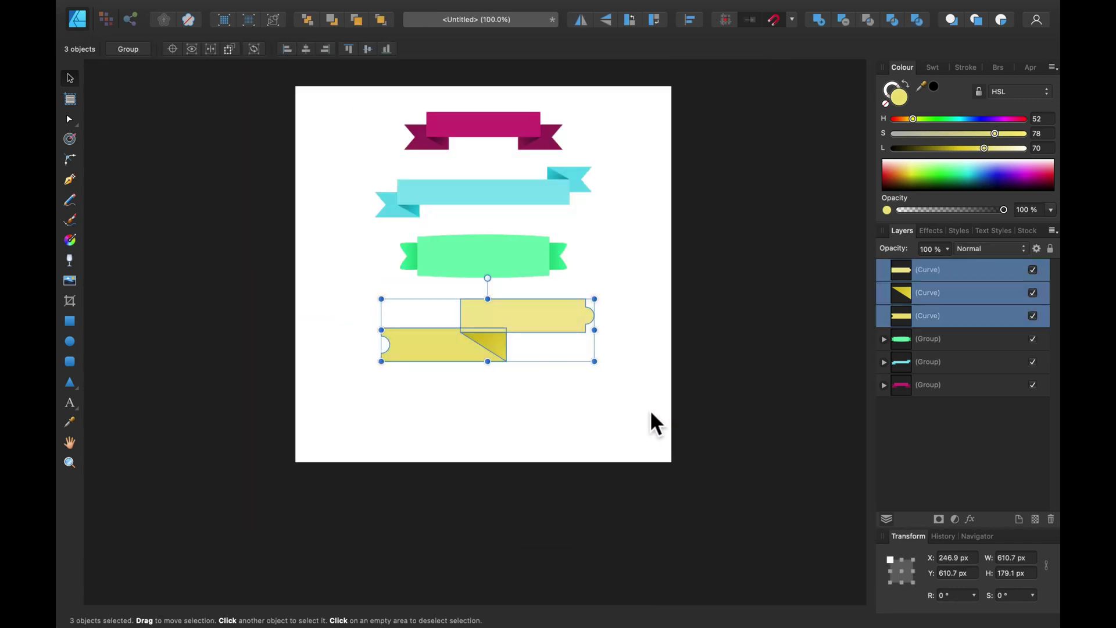
{"action": "key", "text": "super+g"}
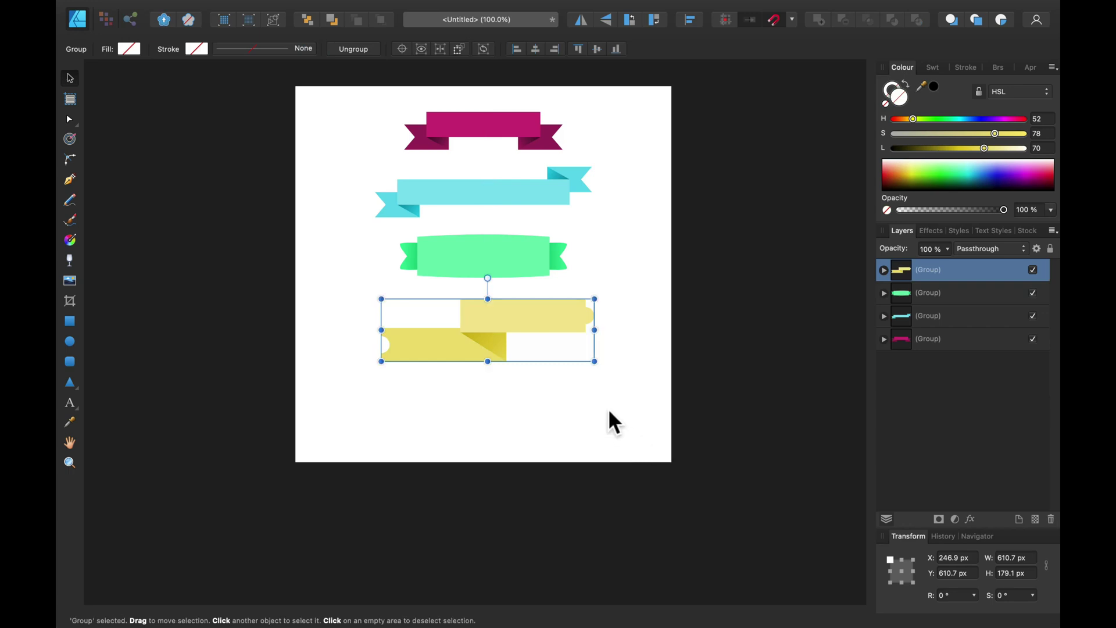
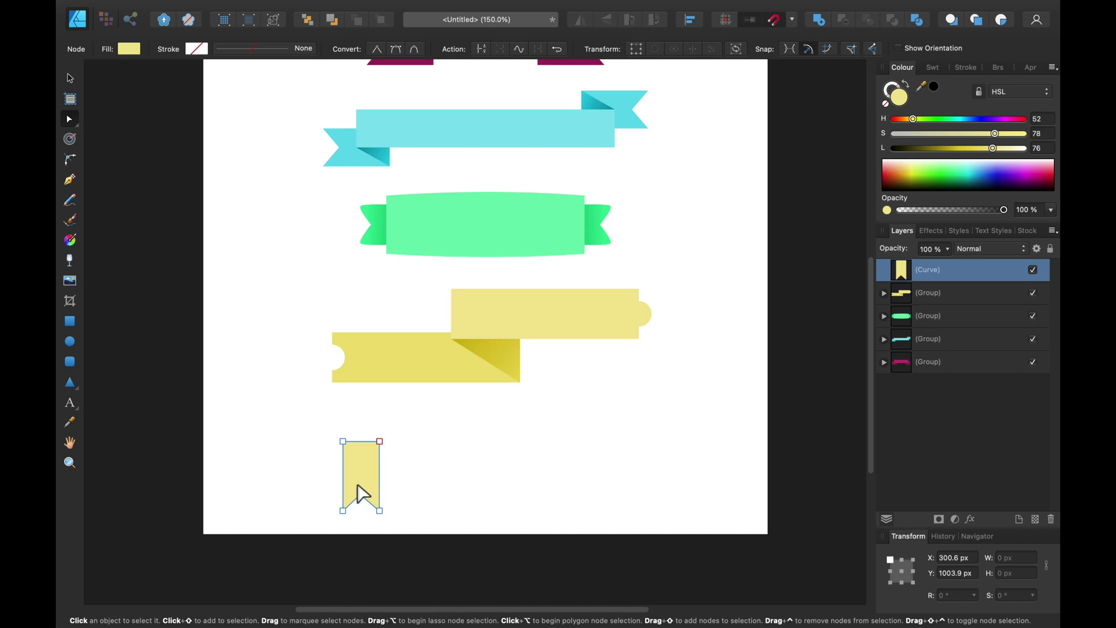
Bow the sides of the small swallowtail shape outward and enlarge it to about 86 by 147 px
{"action": "left_click", "coordinate": [343, 441]}
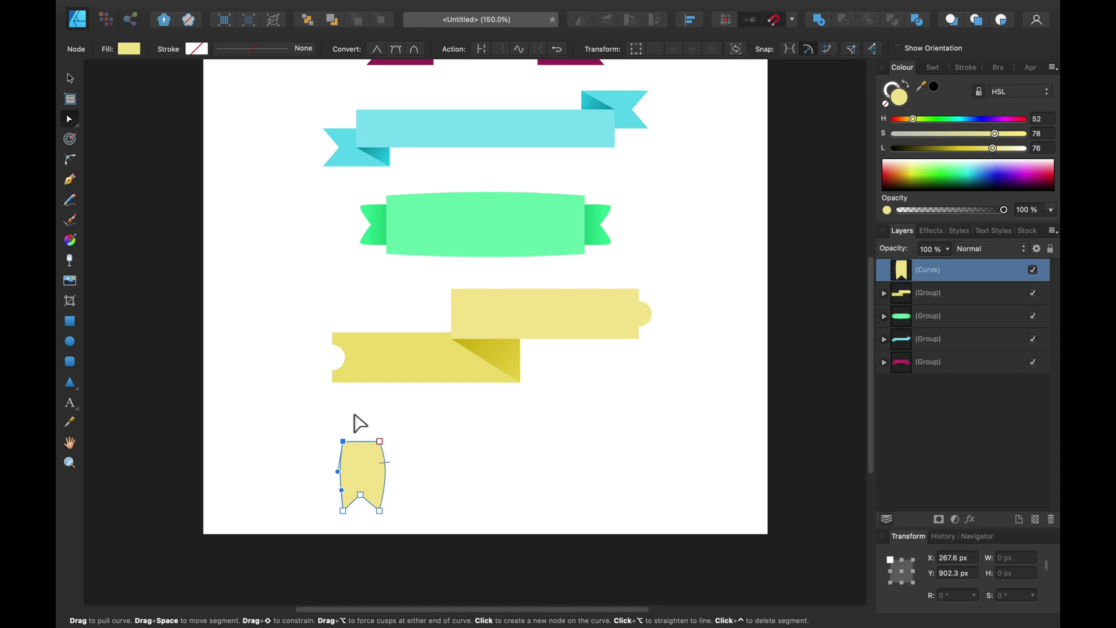
{"action": "left_click", "coordinate": [69, 78]}
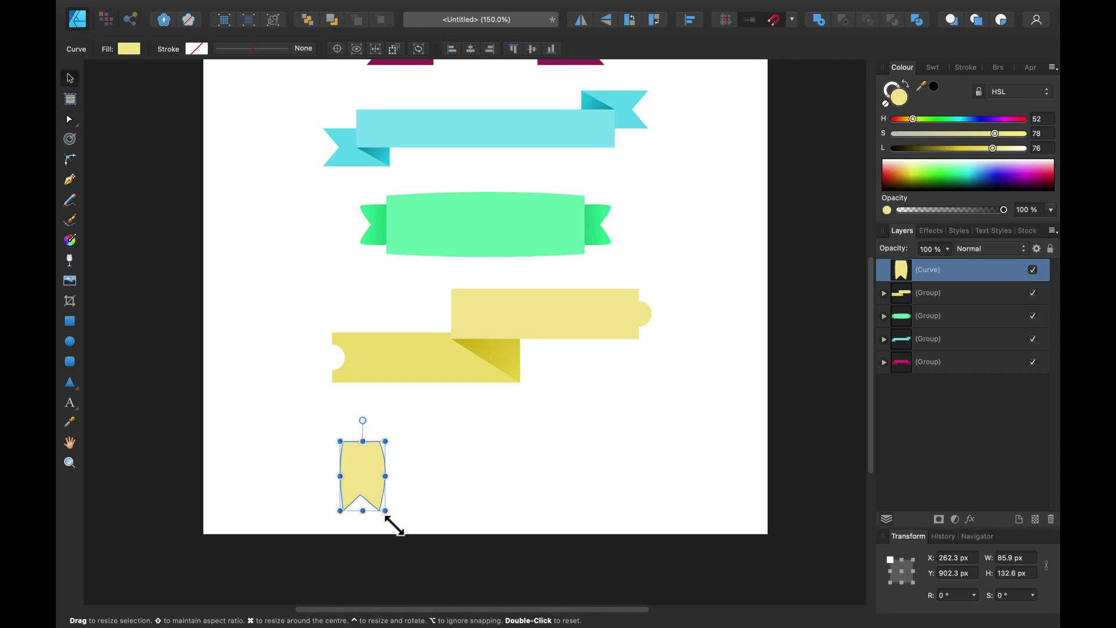
{"action": "left_click_drag", "start_coordinate": [394, 526], "coordinate": [387, 523]}
Shift the swallowtail toward the page centre and place a level duplicate to its right, spanning about 468 px overall
{"action": "mouse_move", "coordinate": [363, 473]}
{"action": "left_mouse_down"}
{"action": "mouse_move", "coordinate": [611, 469]}
{"action": "mouse_move", "coordinate": [610, 485]}
{"action": "mouse_move", "coordinate": [483, 473]}
{"action": "mouse_move", "coordinate": [477, 485]}
{"action": "mouse_move", "coordinate": [396, 495]}
{"action": "mouse_move", "coordinate": [421, 493]}
{"action": "left_mouse_up"}
{"action": "left_click", "coordinate": [513, 456]}
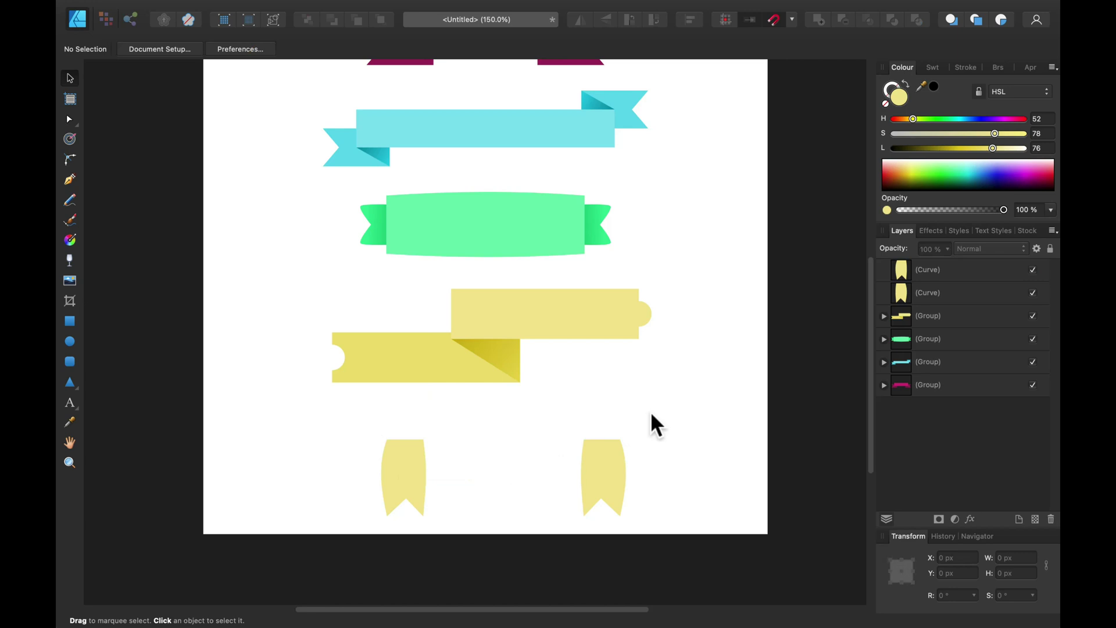
{"action": "left_click_drag", "start_coordinate": [650, 408], "coordinate": [326, 587]}
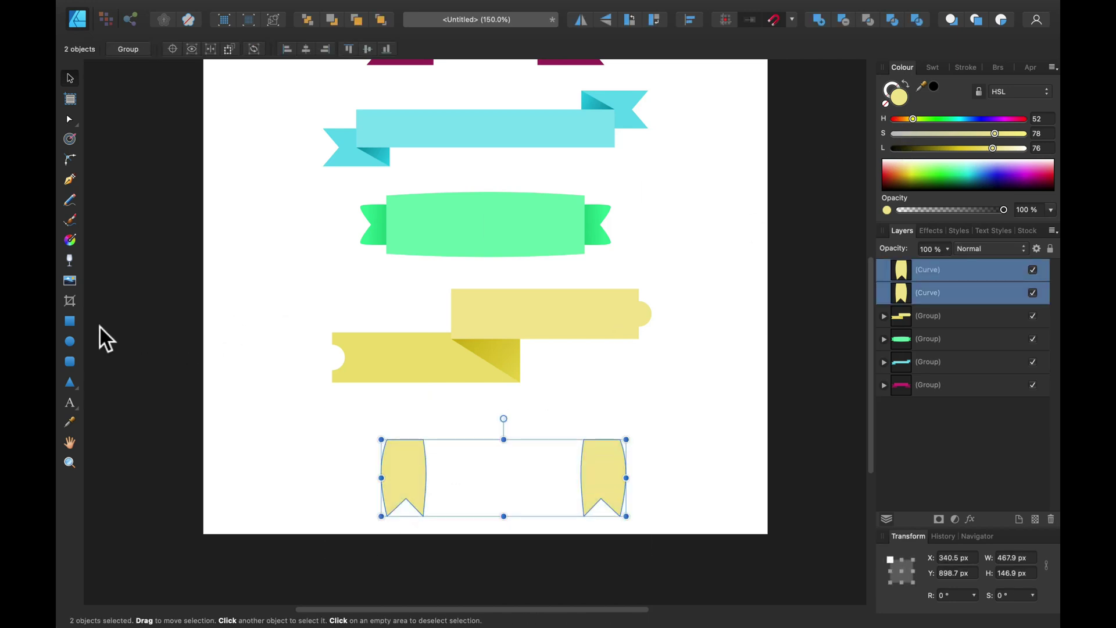
Draw a rectangle about 393 by 78 px across the tops of the two tails
{"action": "left_click", "coordinate": [74, 324]}
{"action": "left_click_drag", "start_coordinate": [403, 416], "coordinate": [612, 460]}
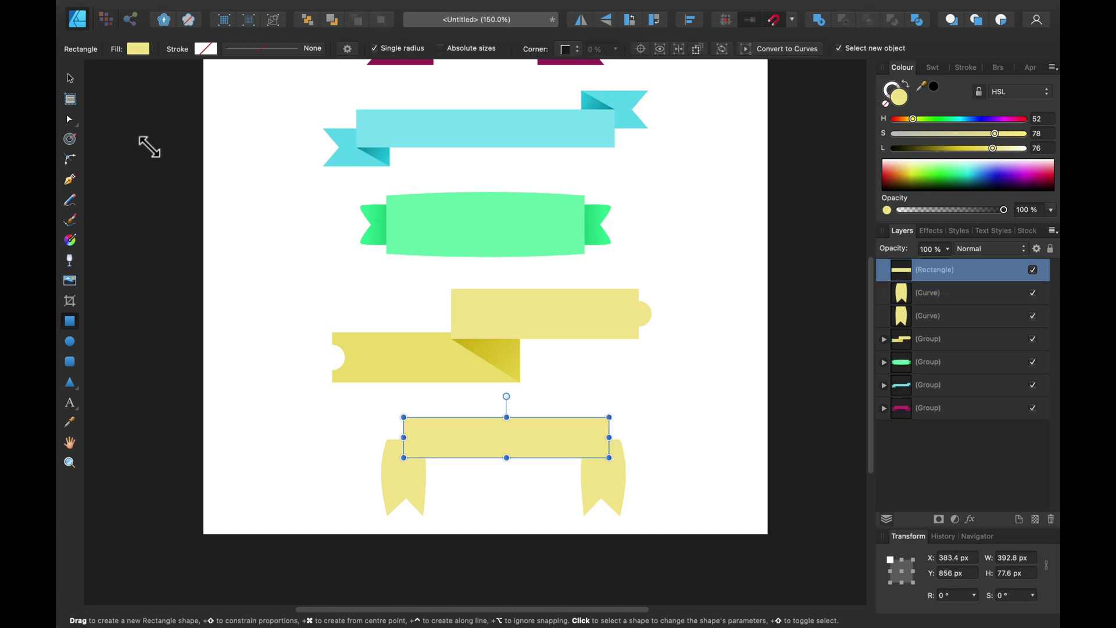
{"action": "key", "text": "v"}
Shift the right tail slightly outward so that the tails extend evenly beyond the rectangle
{"action": "left_click", "coordinate": [412, 485]}
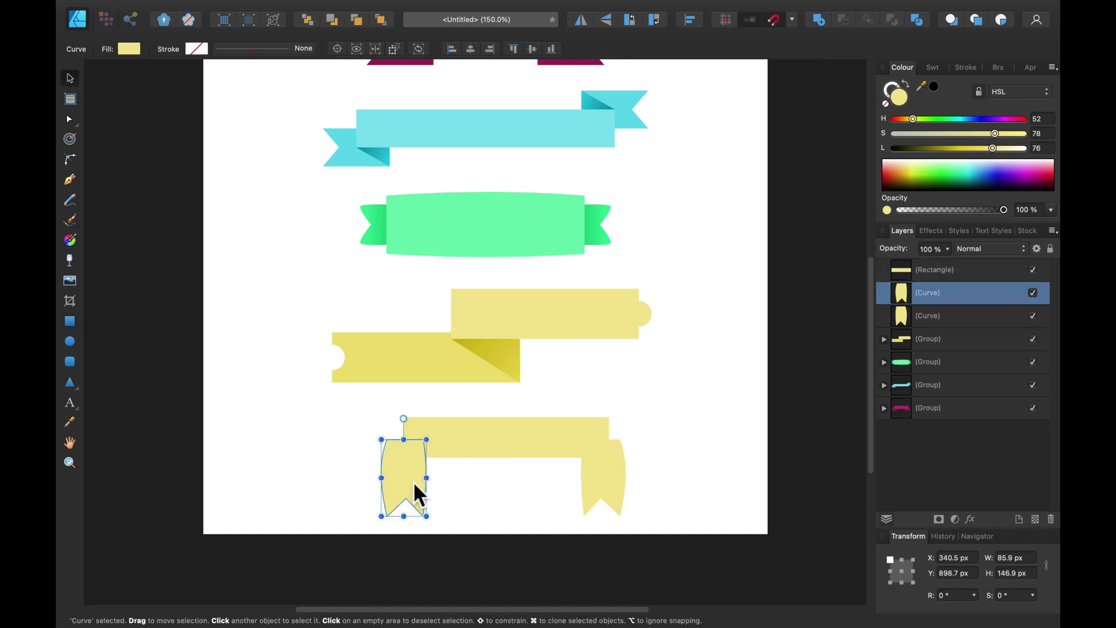
{"action": "left_click", "coordinate": [615, 485]}
{"action": "left_click_drag", "start_coordinate": [615, 486], "coordinate": [621, 486]}
{"action": "left_click", "coordinate": [693, 417]}
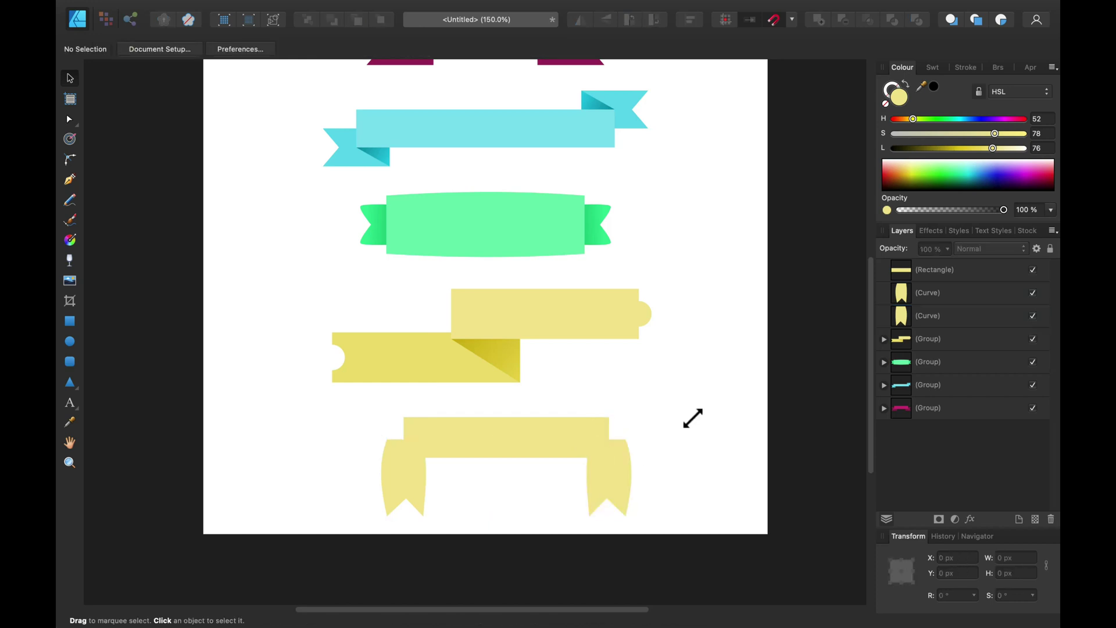
Delete the rectangle that spans the two tails
{"action": "key", "text": "super+plus"}
{"action": "key", "text": "super+plus"}
{"action": "key", "text": "super+plus"}
{"action": "left_click_drag", "start_coordinate": [695, 501], "coordinate": [549, 259]}
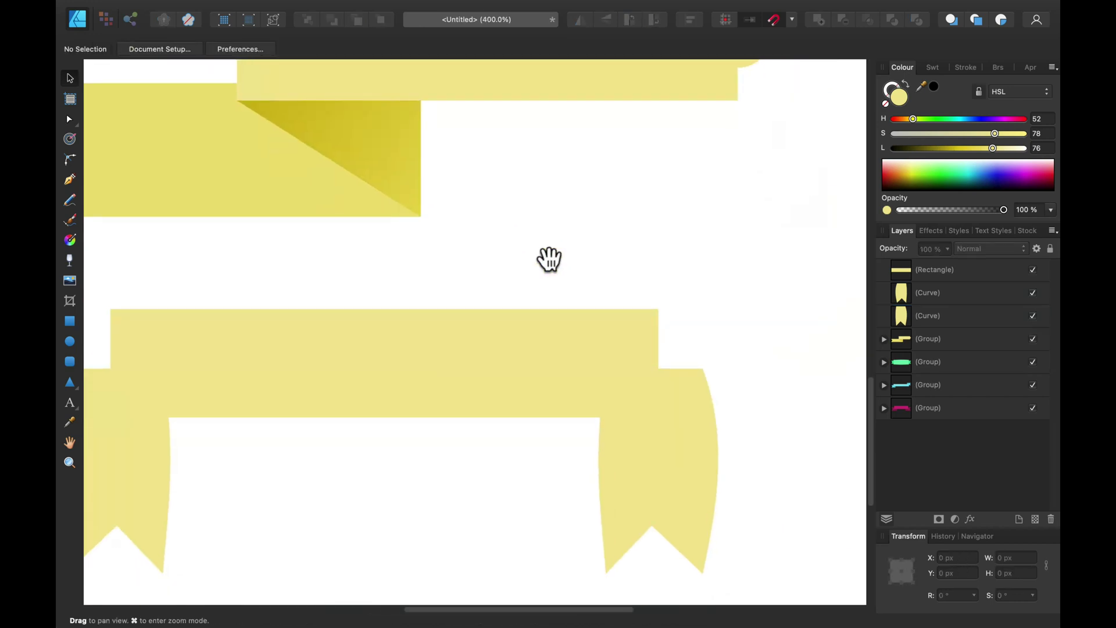
{"action": "left_click", "coordinate": [476, 406]}
{"action": "left_click", "coordinate": [68, 119]}
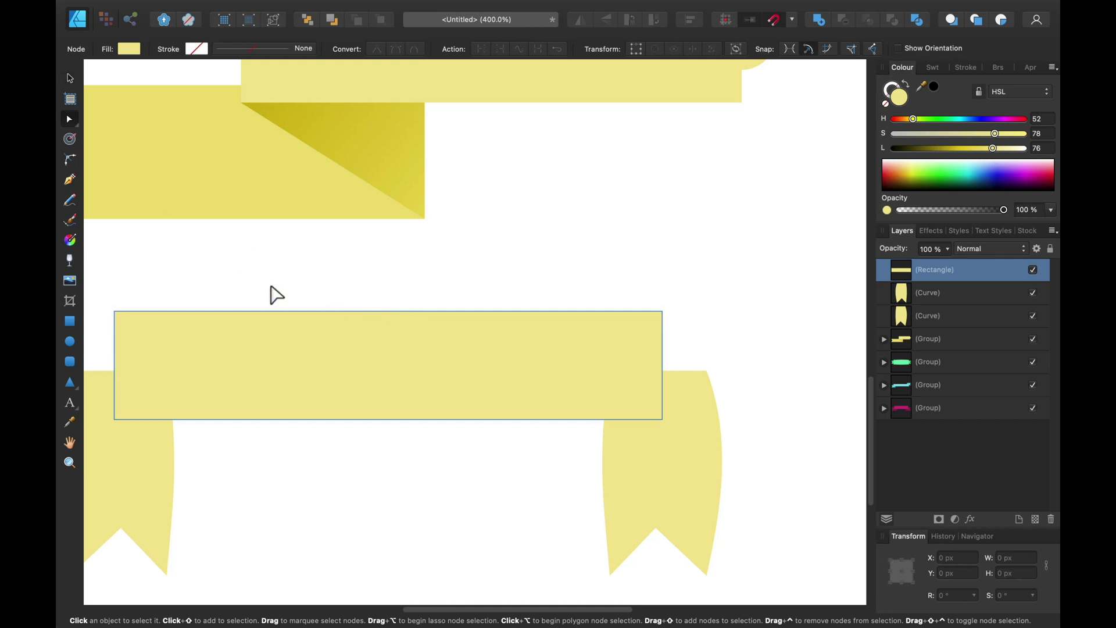
{"action": "key", "text": "v"}
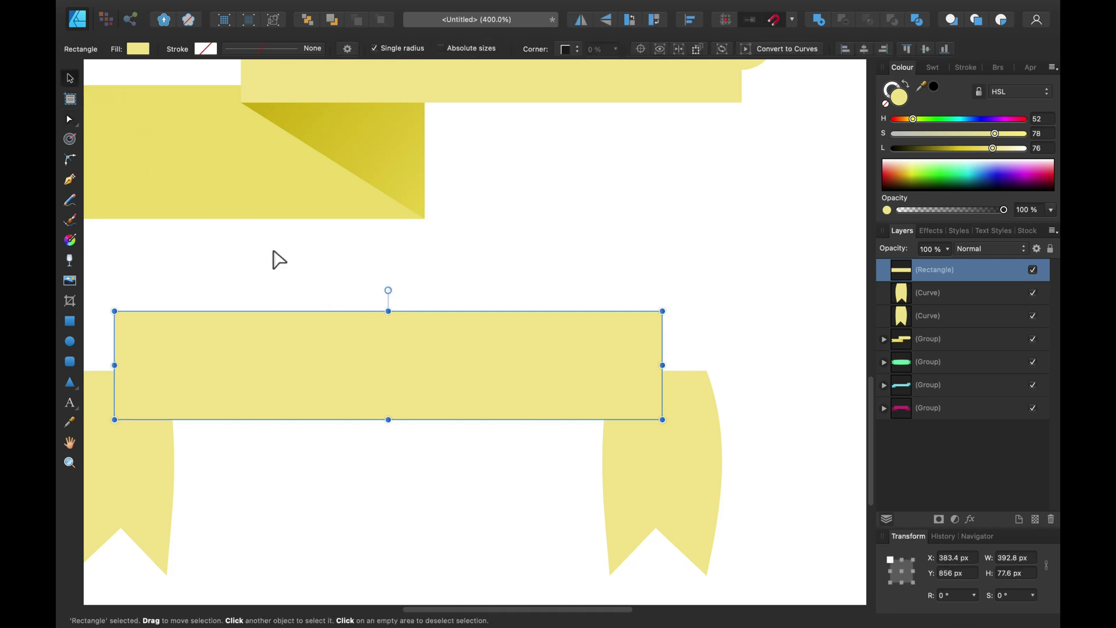
{"action": "key", "text": "Delete"}
Draw a donut about 261 px in diameter between the two tails and set its hole radius to 60%
{"action": "left_click", "coordinate": [69, 385]}
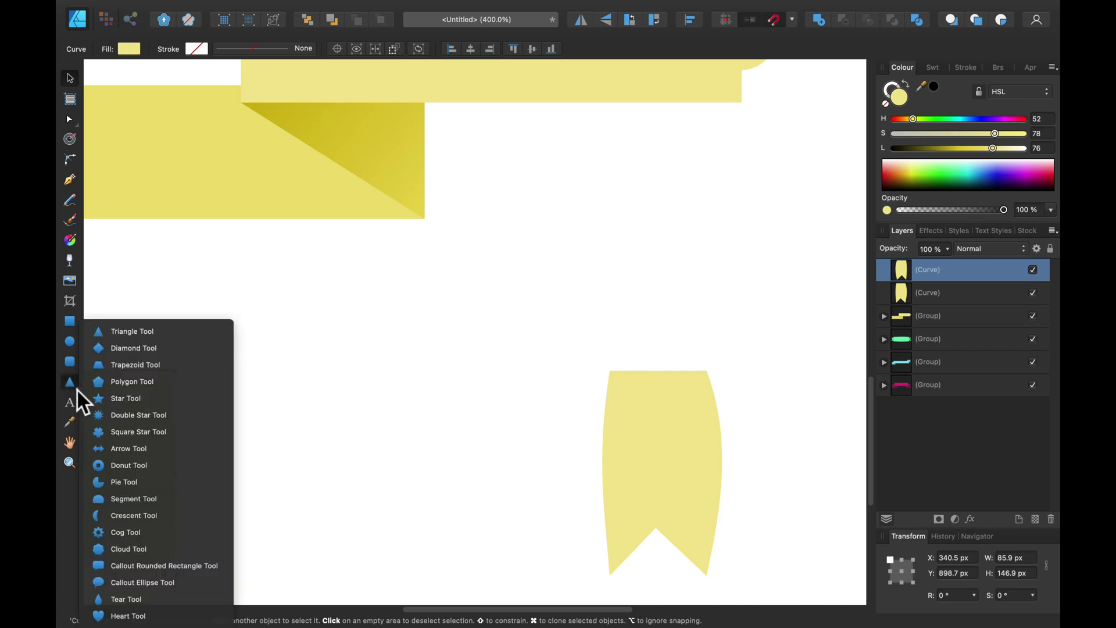
{"action": "left_click", "coordinate": [162, 476]}
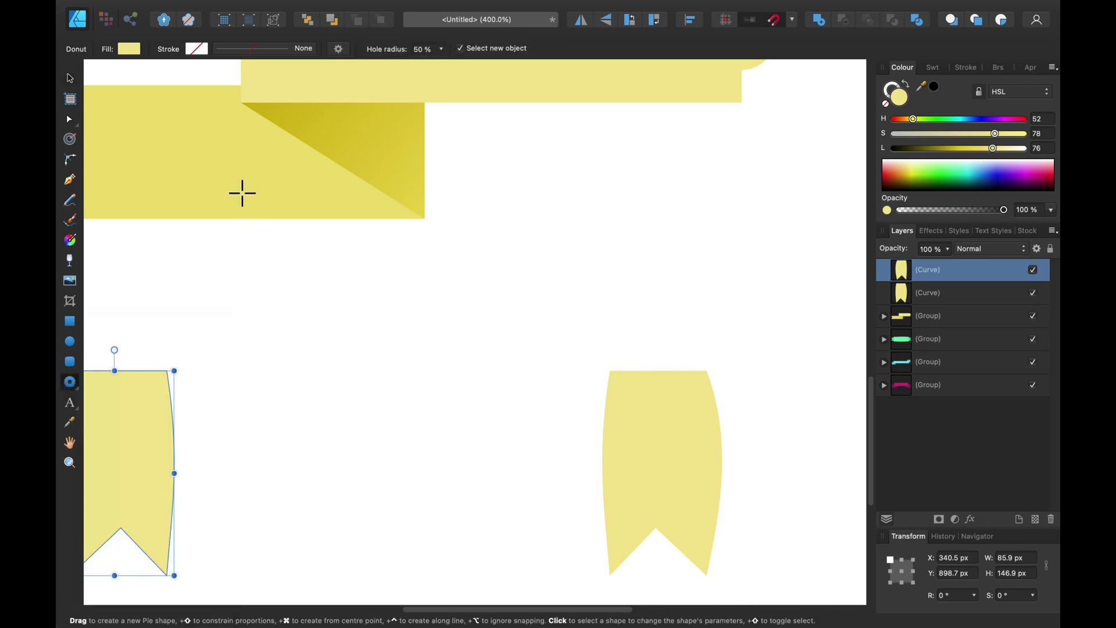
{"action": "left_click_drag", "start_coordinate": [228, 143], "coordinate": [592, 507]}
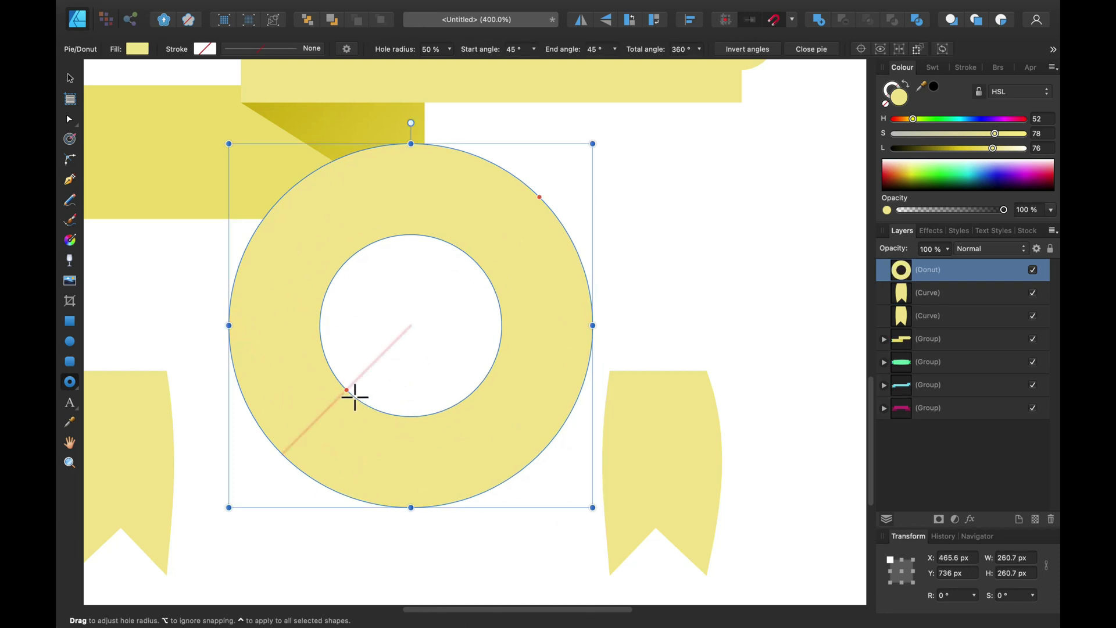
{"action": "left_click_drag", "start_coordinate": [354, 397], "coordinate": [333, 403]}
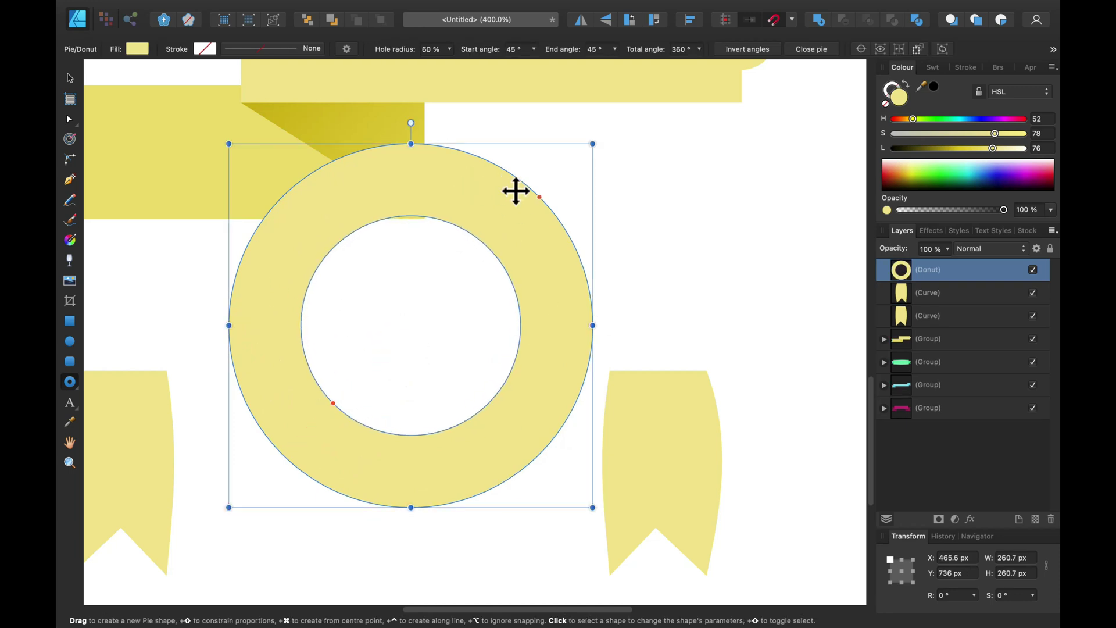
Trim the donut to an arc with a 206° start angle and 334° end angle, and convert it to curves
{"action": "left_click_drag", "start_coordinate": [548, 203], "coordinate": [207, 326]}
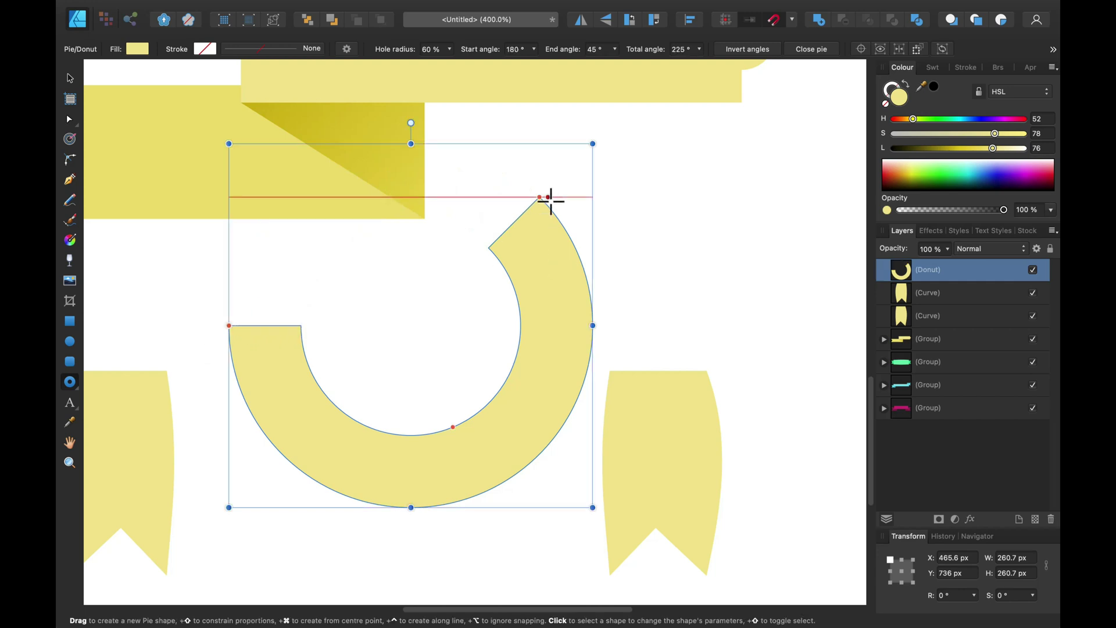
{"action": "left_click_drag", "start_coordinate": [547, 201], "coordinate": [607, 429]}
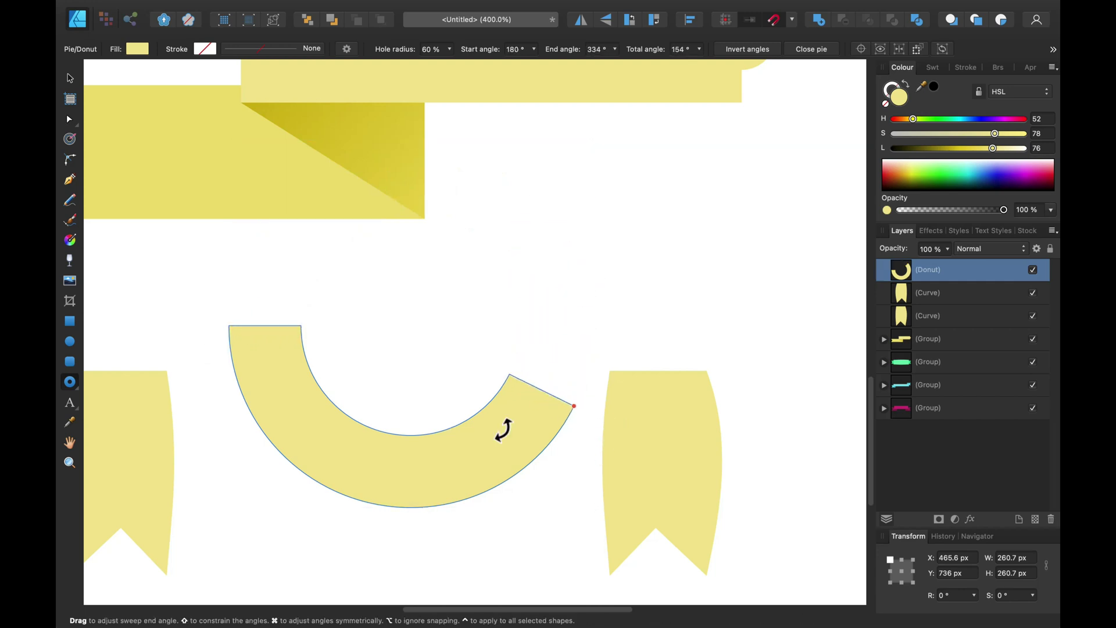
{"action": "left_click_drag", "start_coordinate": [236, 332], "coordinate": [244, 421]}
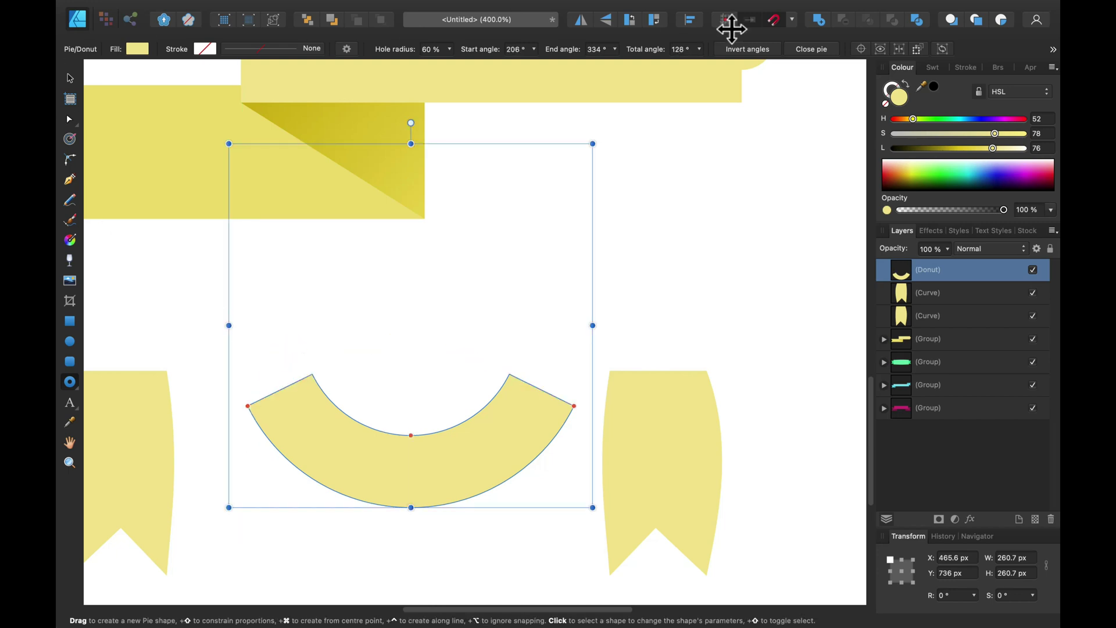
{"action": "left_click", "coordinate": [74, 79]}
{"action": "left_click", "coordinate": [996, 50]}
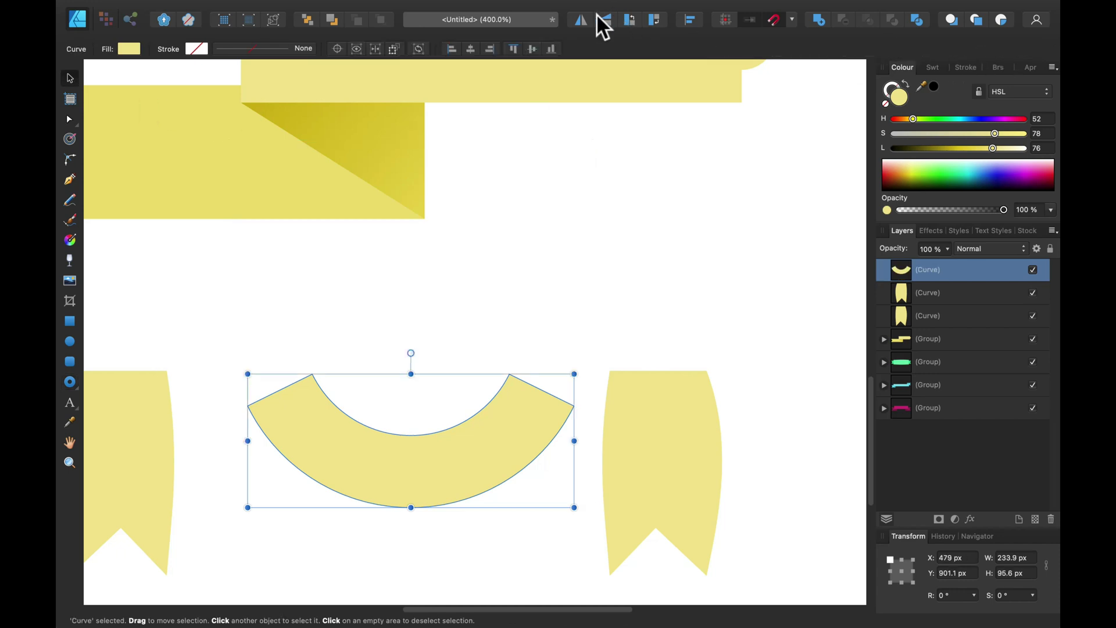
Enlarge the arc to about 281 by 115 px and place it above and between the tails with its ends pointing up
{"action": "left_click", "coordinate": [606, 20]}
{"action": "left_click_drag", "start_coordinate": [526, 473], "coordinate": [523, 309]}
{"action": "left_click_drag", "start_coordinate": [575, 342], "coordinate": [629, 402]}
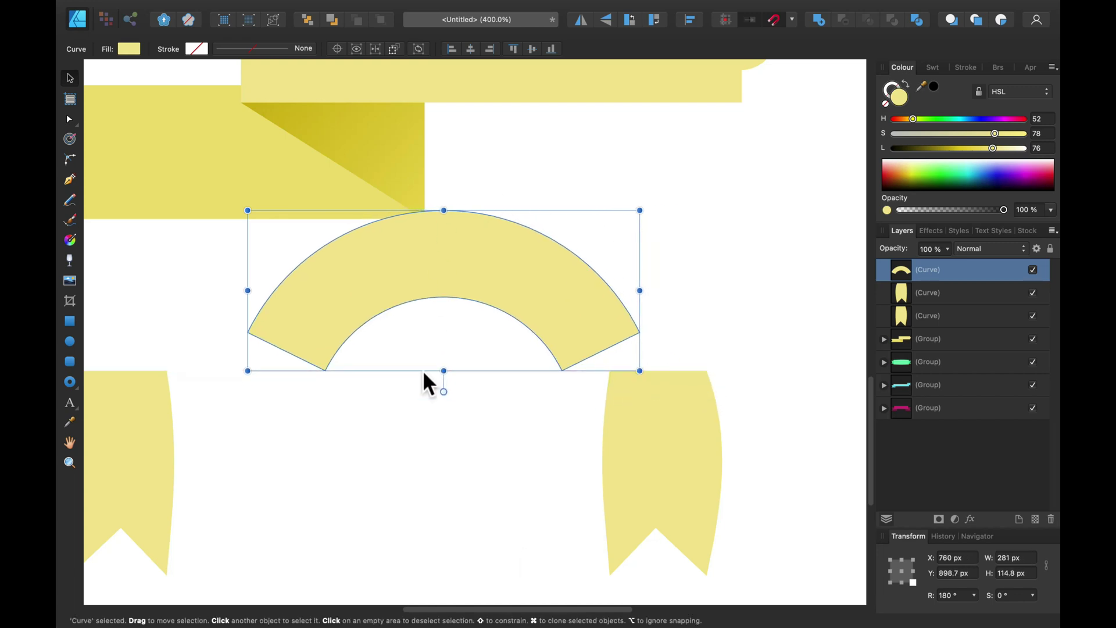
{"action": "left_click_drag", "start_coordinate": [555, 306], "coordinate": [518, 334]}
{"action": "left_click", "coordinate": [607, 21]}
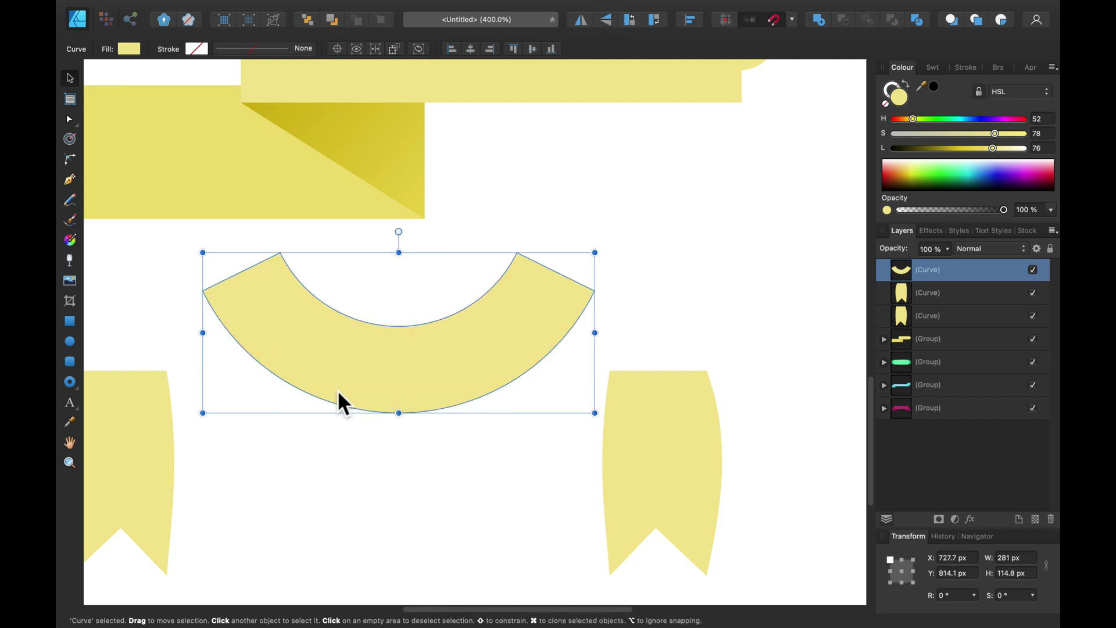
Move the right tail to the arc's right end and narrow it to about 68 px, level with the arc's outer corner
{"action": "left_click", "coordinate": [673, 450]}
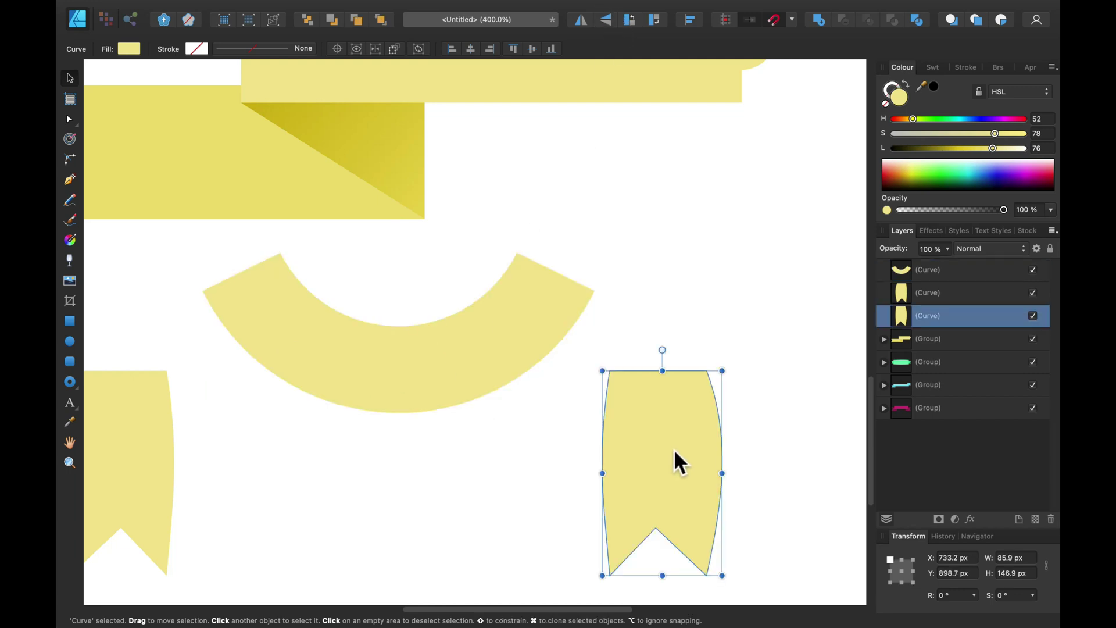
{"action": "left_click_drag", "start_coordinate": [680, 480], "coordinate": [578, 344]}
{"action": "key", "text": "shift+Down"}
{"action": "key", "text": "shift+Down"}
{"action": "key", "text": "shift+Down"}
{"action": "key", "text": "shift+Down"}
{"action": "key", "text": "shift+Down"}
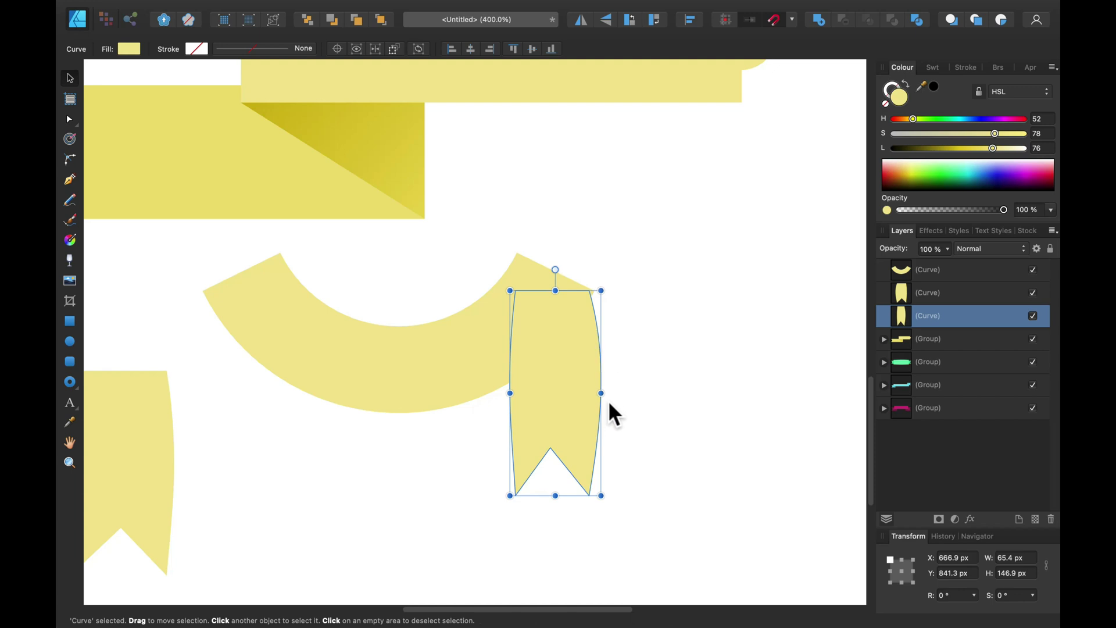
{"action": "left_click_drag", "start_coordinate": [616, 396], "coordinate": [616, 398]}
Delete the left swallowtail
{"action": "left_click", "coordinate": [168, 476]}
{"action": "key", "text": "Delete"}
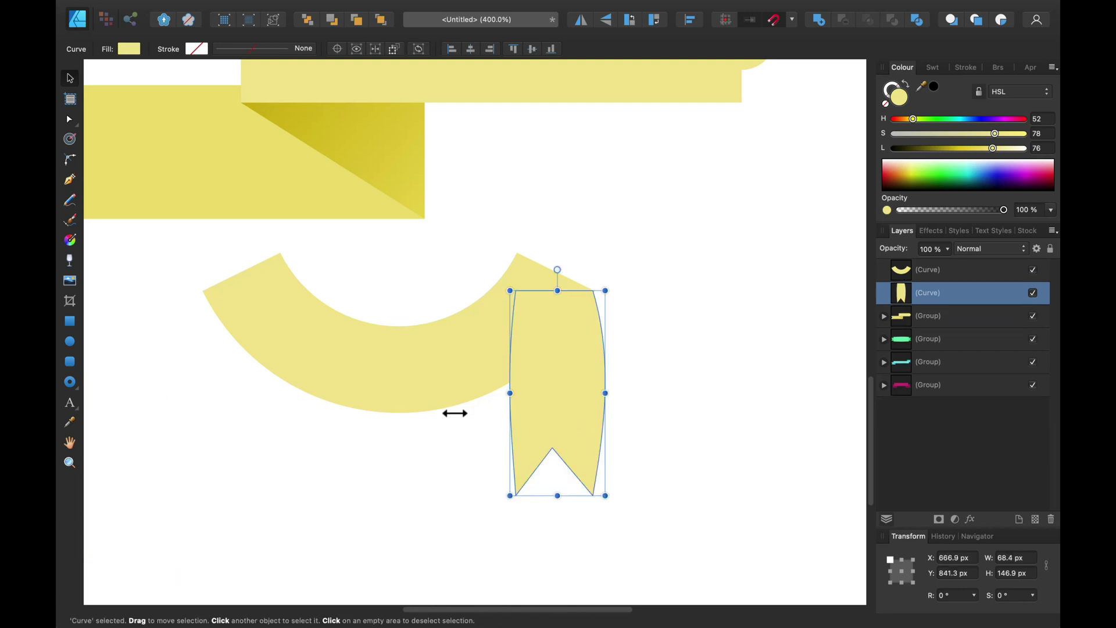
{"action": "key", "text": "Right"}
{"action": "left_click", "coordinate": [748, 325]}
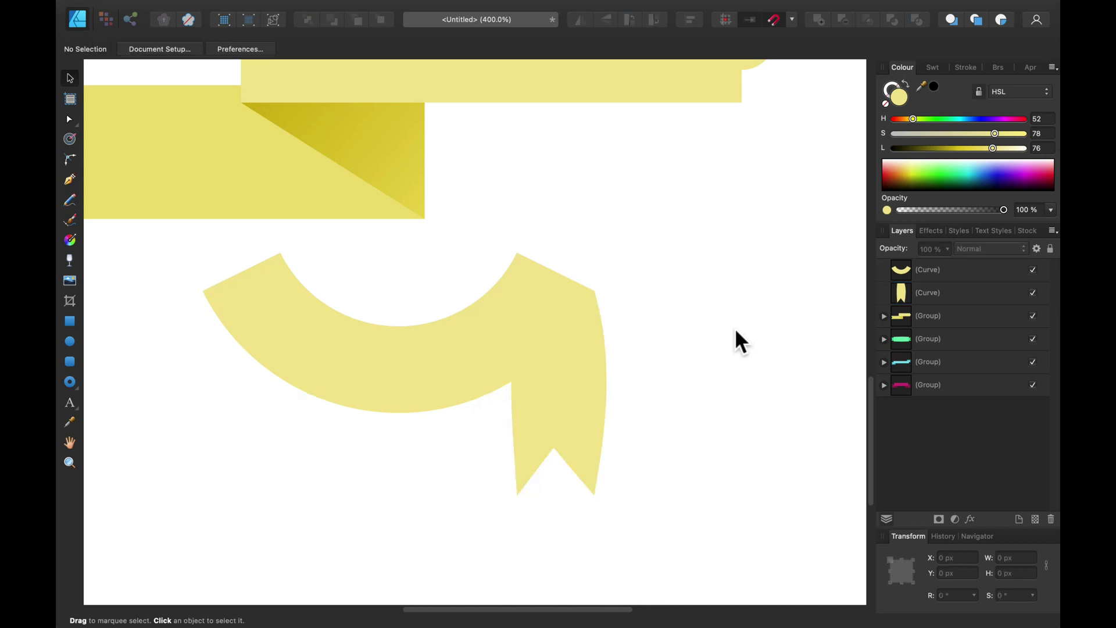
{"action": "left_click", "coordinate": [581, 395]}
{"action": "key", "text": "Left"}
{"action": "left_click", "coordinate": [726, 386]}
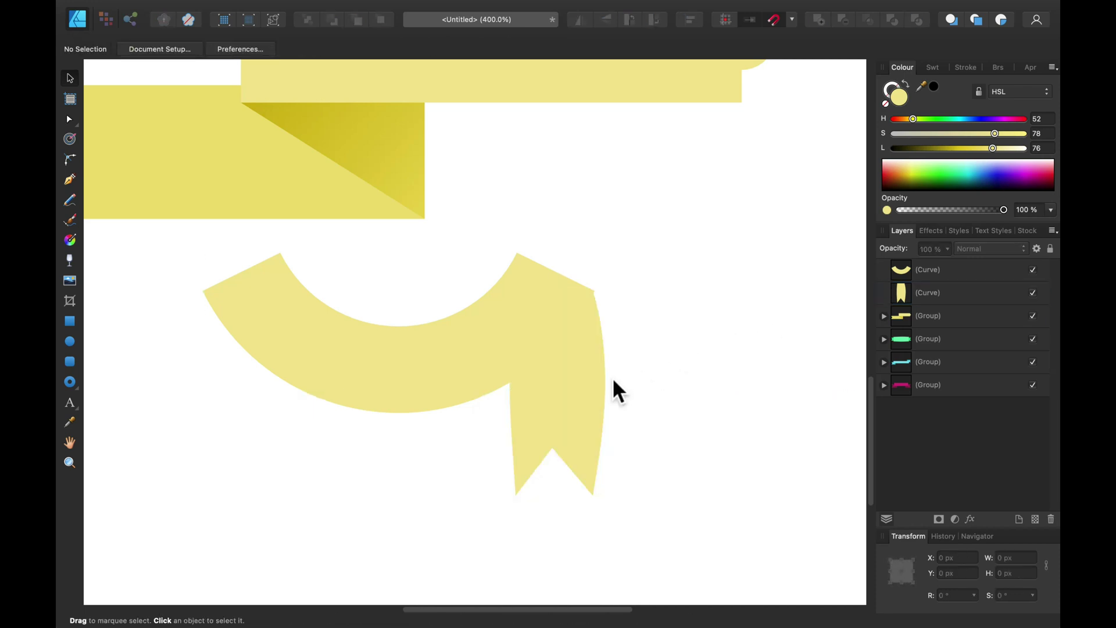
Duplicate the right tail to the arc's left end, mirrored horizontally and lined up with the arc's outer corner
{"action": "left_click", "coordinate": [573, 374]}
{"action": "mouse_move", "coordinate": [573, 377]}
{"action": "left_mouse_down"}
{"action": "mouse_move", "coordinate": [295, 396]}
{"action": "mouse_move", "coordinate": [266, 381]}
{"action": "left_mouse_up"}
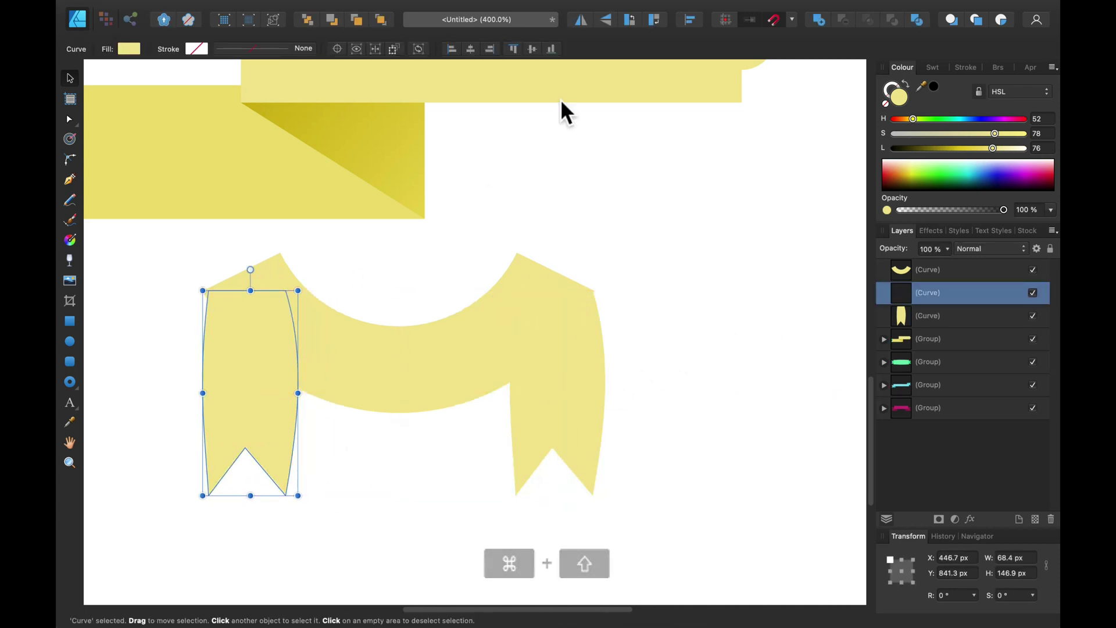
{"action": "left_click", "coordinate": [581, 19]}
{"action": "left_click_drag", "start_coordinate": [295, 425], "coordinate": [266, 430]}
{"action": "key", "text": "Left"}
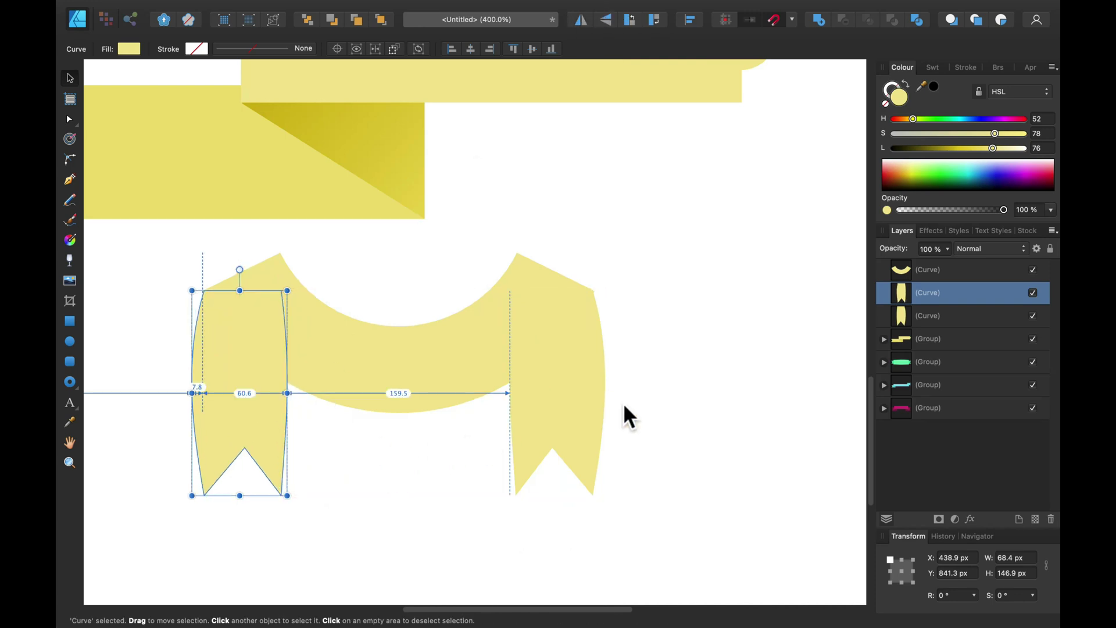
Nudge the right tail 1 px to the right to line up with the arc's right outer corner
{"action": "left_click", "coordinate": [749, 380]}
{"action": "left_click", "coordinate": [589, 378]}
{"action": "key", "text": "Right"}
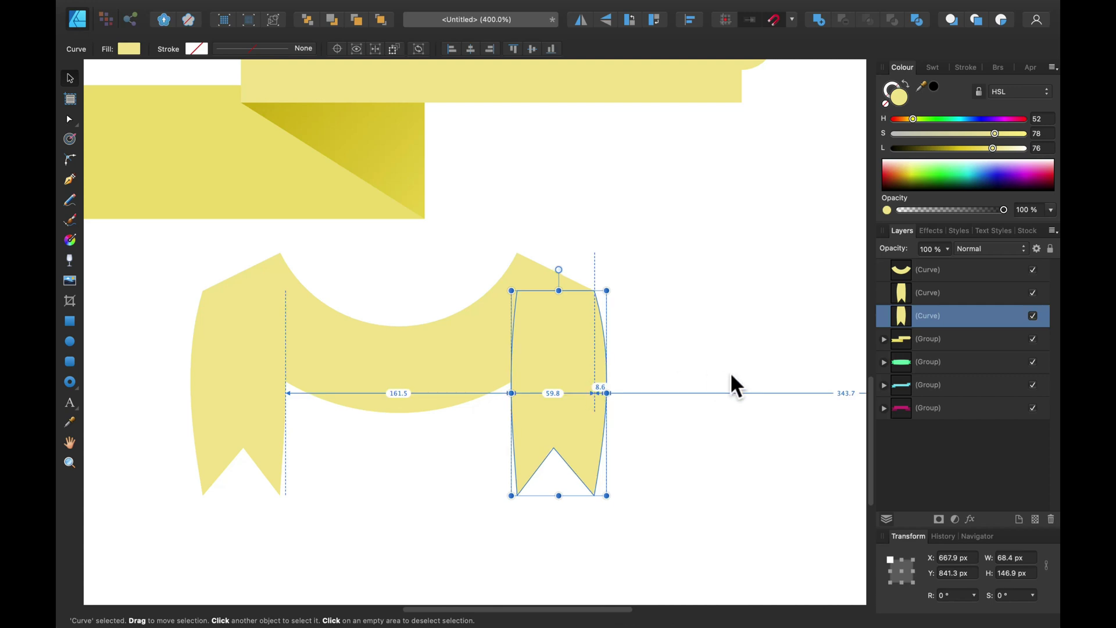
{"action": "left_click", "coordinate": [729, 381]}
Recolour the arc and both tails red with hue 9, saturation 78 and lightness 58
{"action": "left_click_drag", "start_coordinate": [141, 237], "coordinate": [692, 511]}
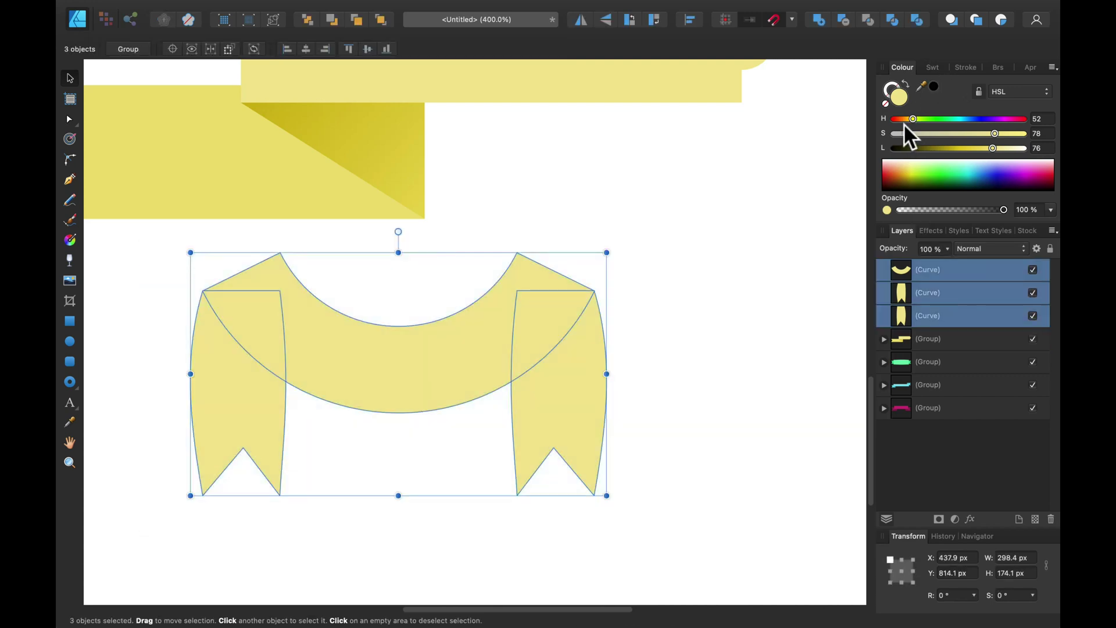
{"action": "left_click_drag", "start_coordinate": [903, 123], "coordinate": [898, 123]}
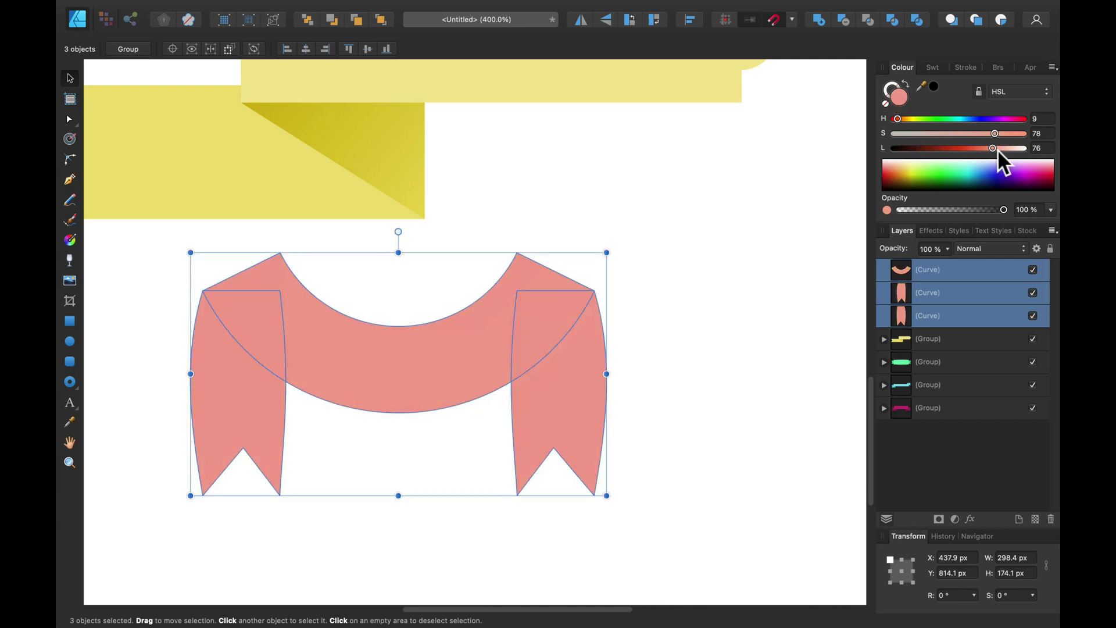
{"action": "left_click_drag", "start_coordinate": [995, 148], "coordinate": [971, 152]}
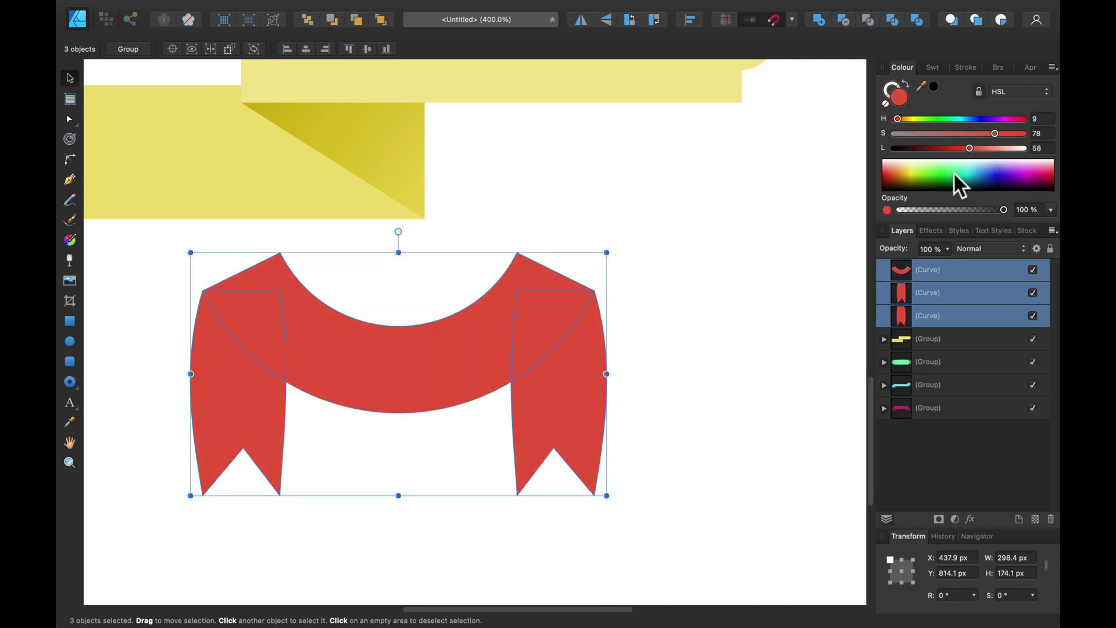
{"action": "left_click", "coordinate": [779, 270]}
Apply a vertical linear gradient to both tails, dark red beneath the arc and fading to lighter red at the swallowtail ends
{"action": "left_click", "coordinate": [588, 440]}
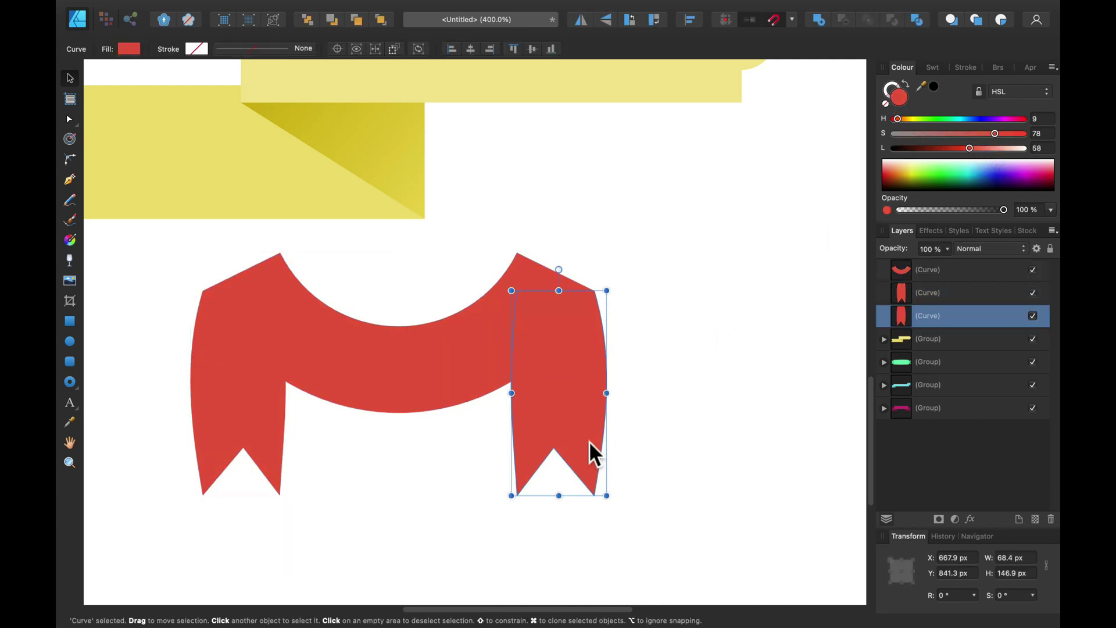
{"action": "left_click", "coordinate": [269, 437], "text": "shift"}
{"action": "left_click", "coordinate": [69, 240]}
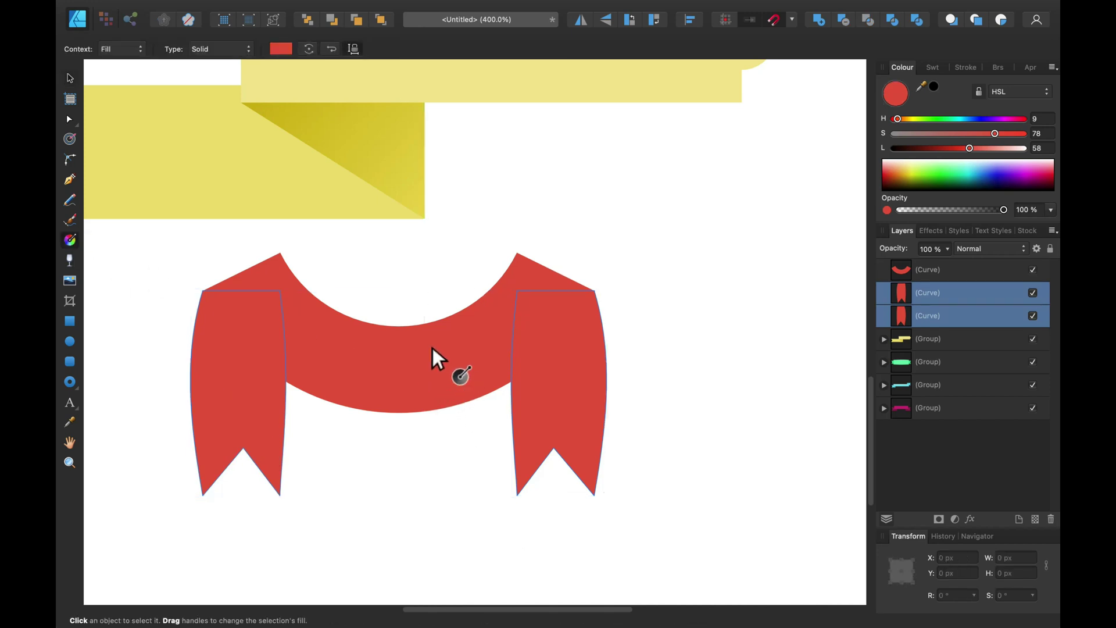
{"action": "left_click_drag", "start_coordinate": [431, 345], "coordinate": [429, 467]}
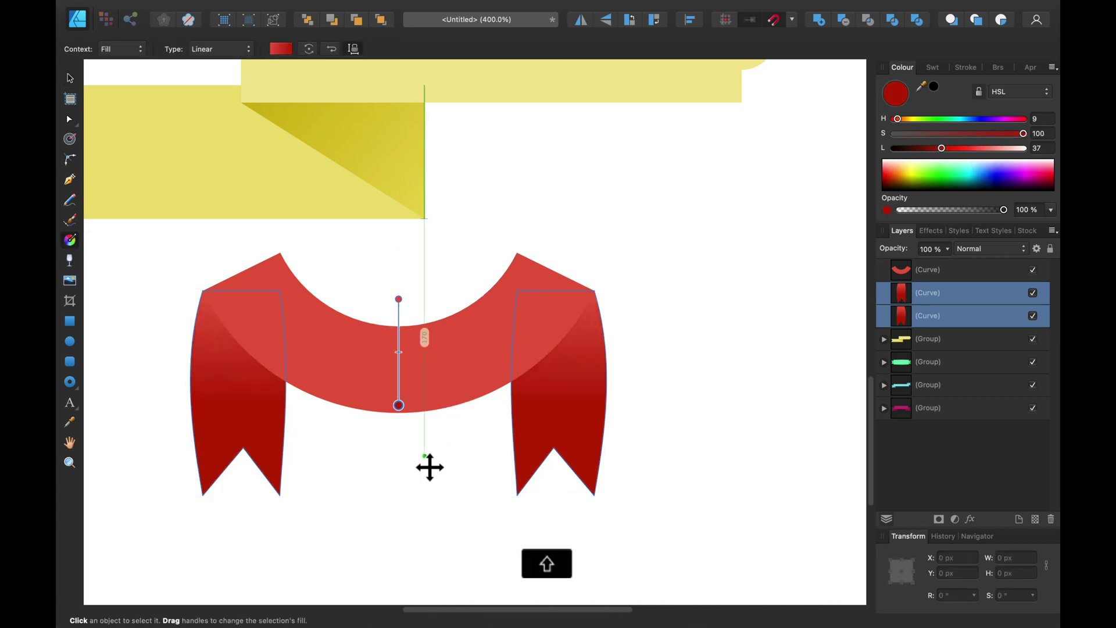
{"action": "left_click_drag", "start_coordinate": [439, 358], "coordinate": [430, 404]}
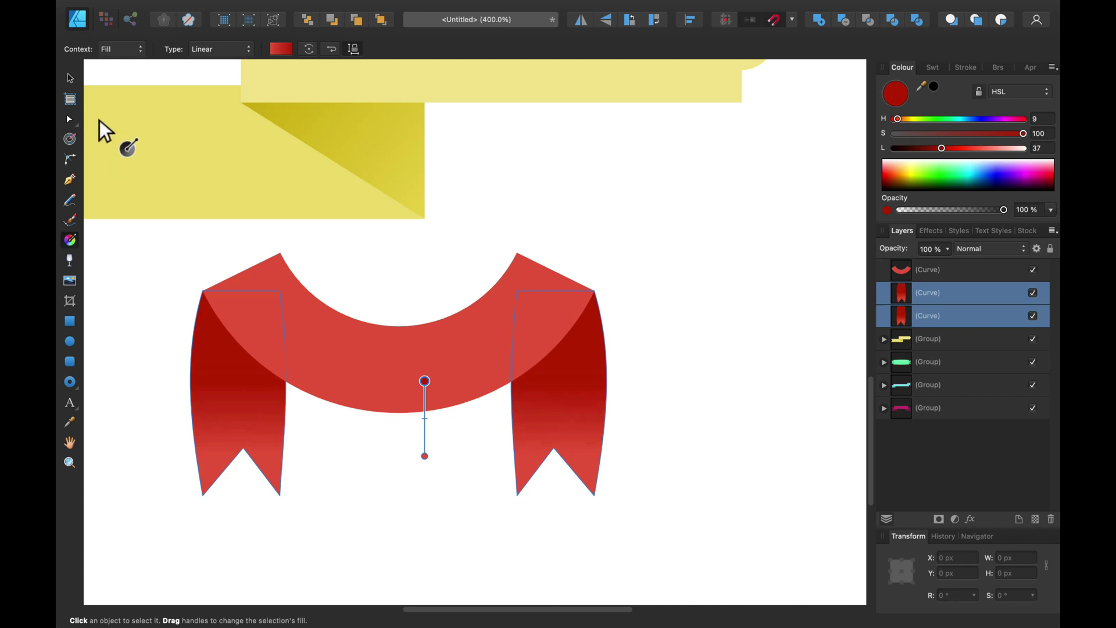
Group the red arc and its two tails
{"action": "key", "text": "v"}
{"action": "left_click", "coordinate": [727, 267]}
{"action": "left_click_drag", "start_coordinate": [724, 228], "coordinate": [154, 549]}
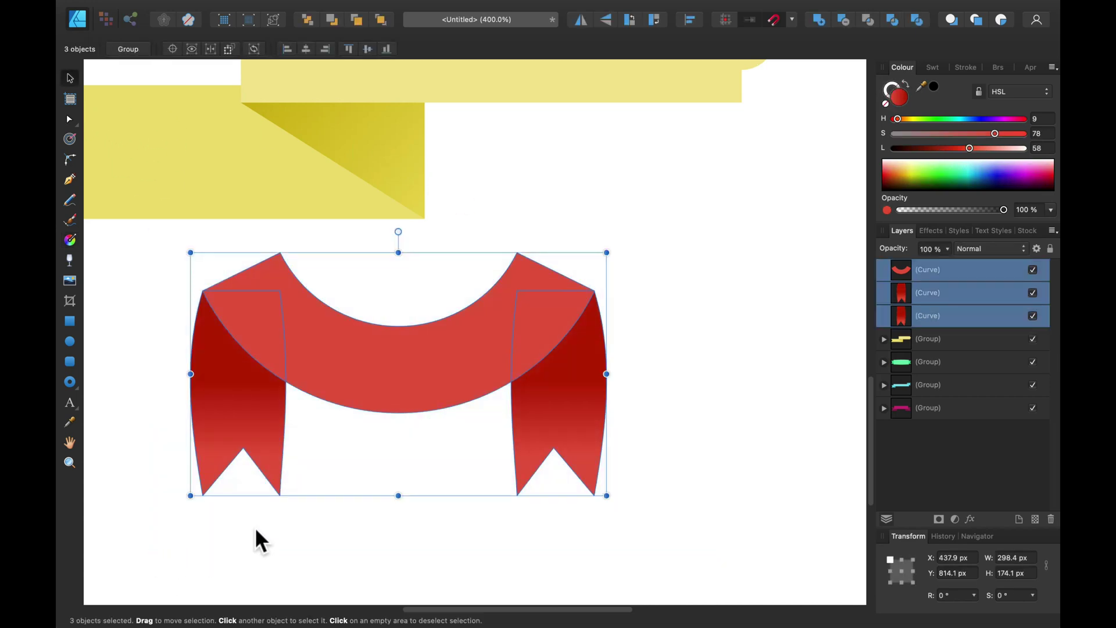
{"action": "right_click", "coordinate": [428, 353]}
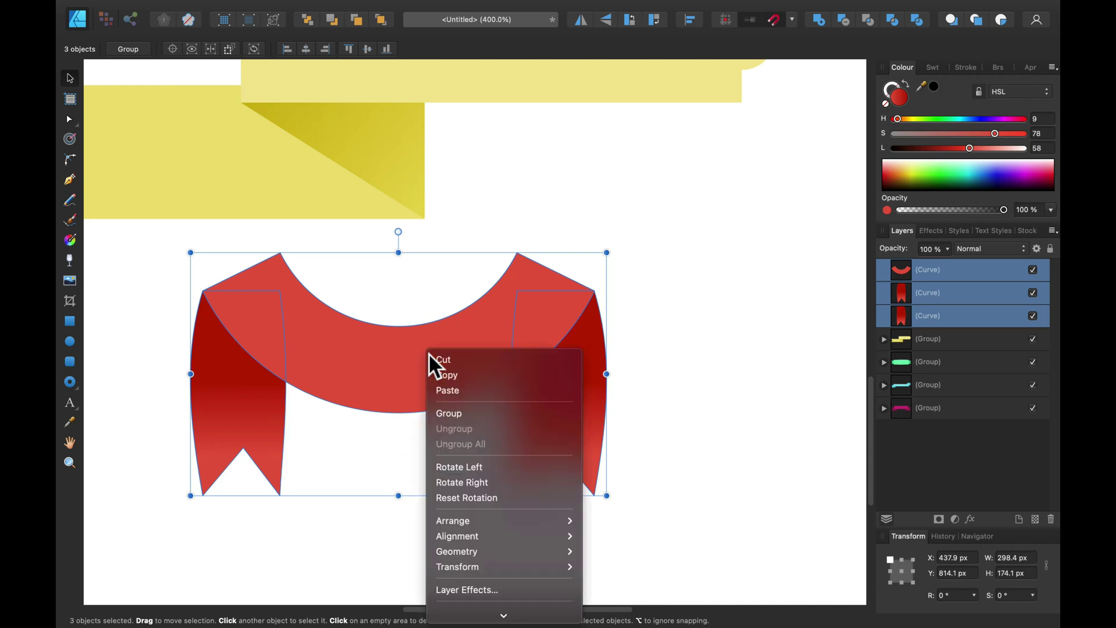
{"action": "left_click", "coordinate": [470, 413]}
Move the red banner group slightly down and left, beneath the yellow banner and near the page's horizontal centre
{"action": "key", "text": "super+1"}
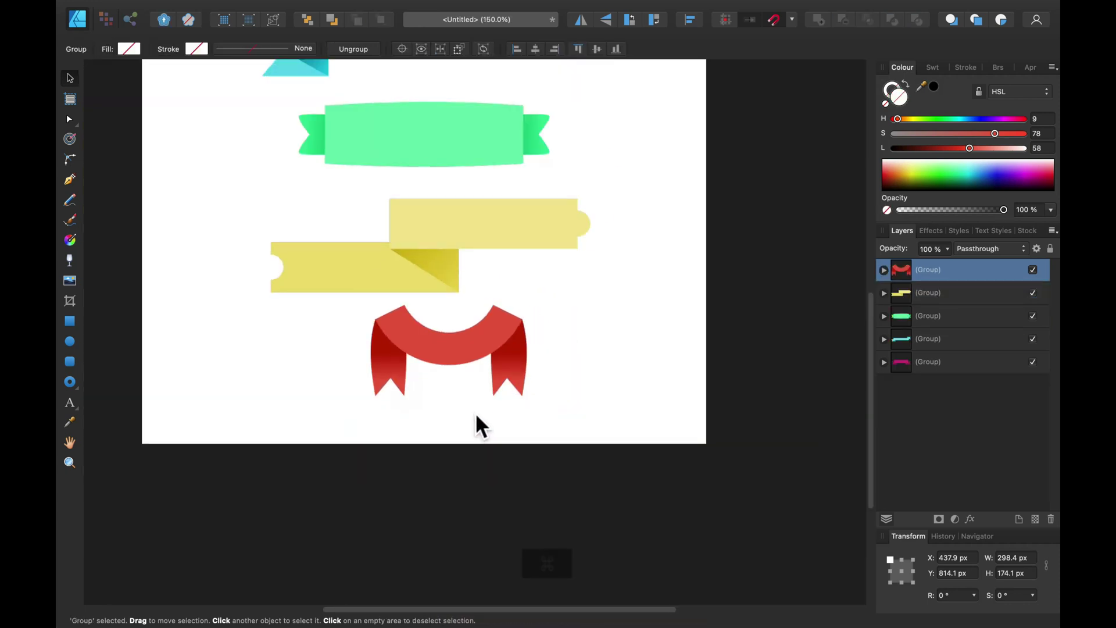
{"action": "left_click_drag", "start_coordinate": [511, 376], "coordinate": [531, 388]}
{"action": "left_click_drag", "start_coordinate": [500, 346], "coordinate": [483, 346]}
{"action": "left_click", "coordinate": [561, 338]}
{"action": "scroll", "coordinate": [562, 341], "scroll_direction": "down", "scroll_amount": 3}
{"action": "scroll", "coordinate": [573, 386], "scroll_direction": "up", "scroll_amount": 5}
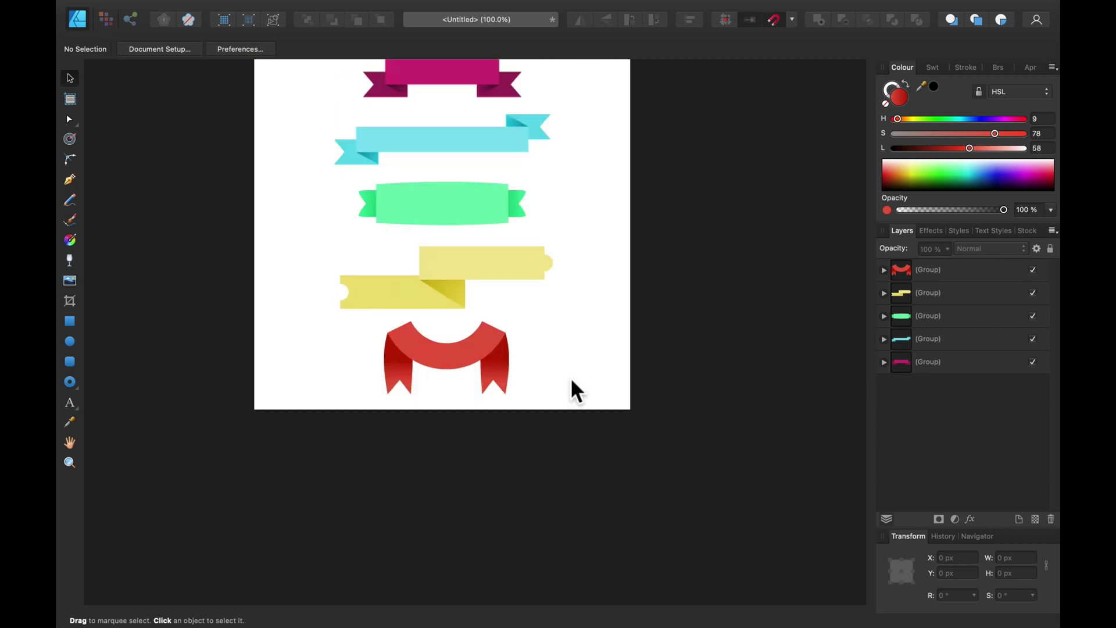
Shift all five banners up slightly together to even out the top and bottom page margins
{"action": "left_click_drag", "start_coordinate": [302, 108], "coordinate": [628, 527]}
{"action": "left_click_drag", "start_coordinate": [464, 394], "coordinate": [462, 381]}
{"action": "left_click", "coordinate": [597, 224]}
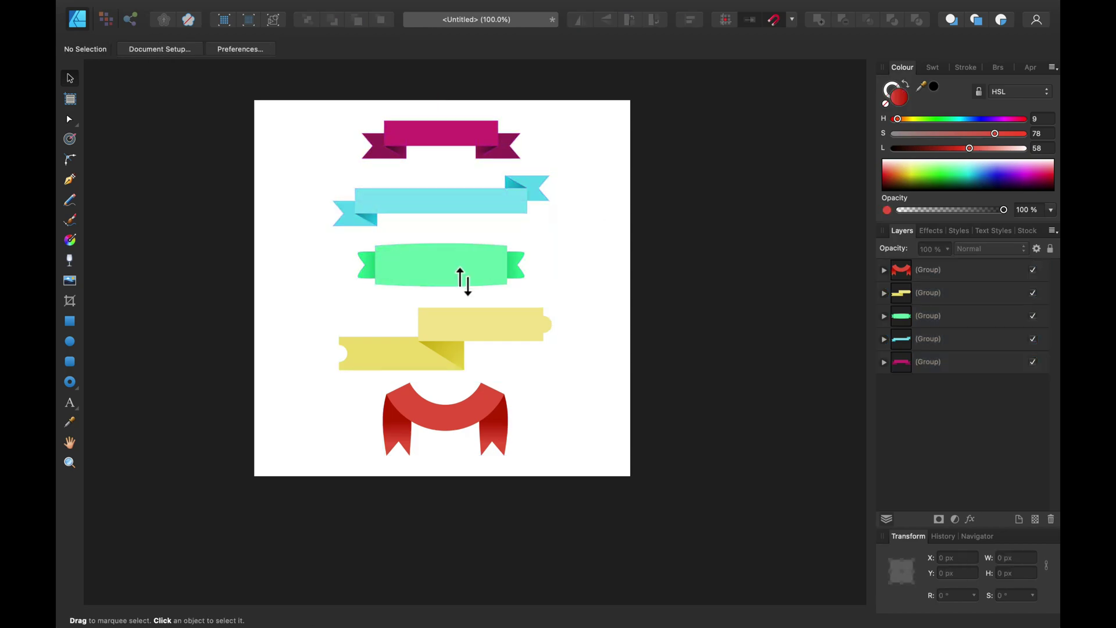